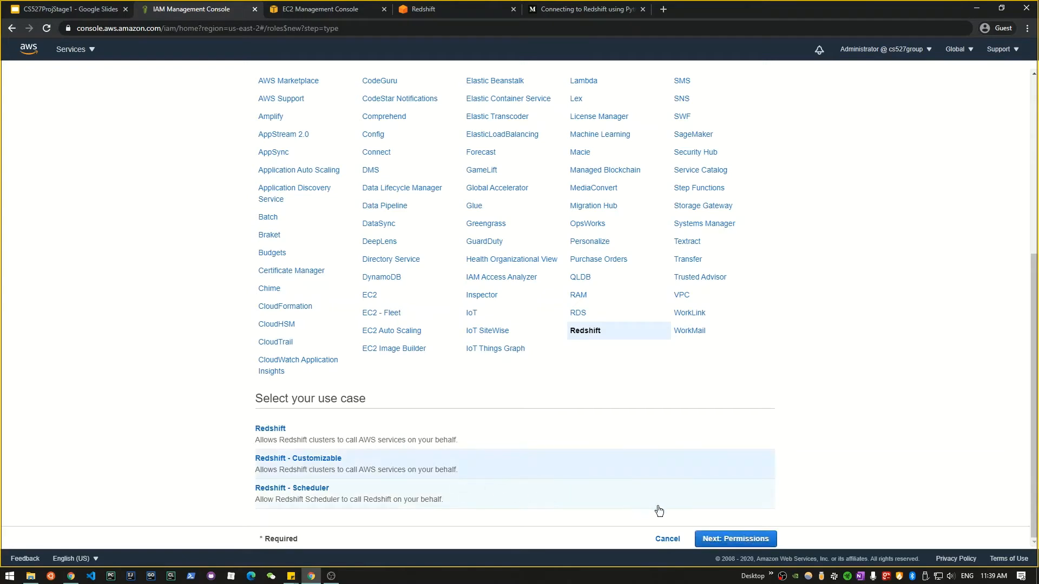
Step: Attach the AmazonS3ReadOnlyAccess policy to the new Redshift role
click(713, 539)
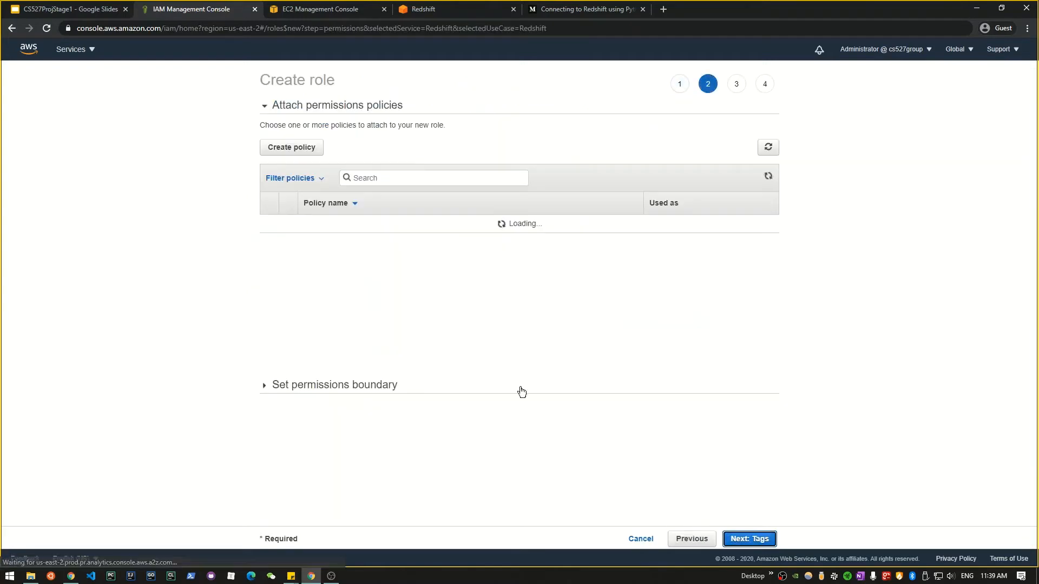
click(391, 178)
text(S3)
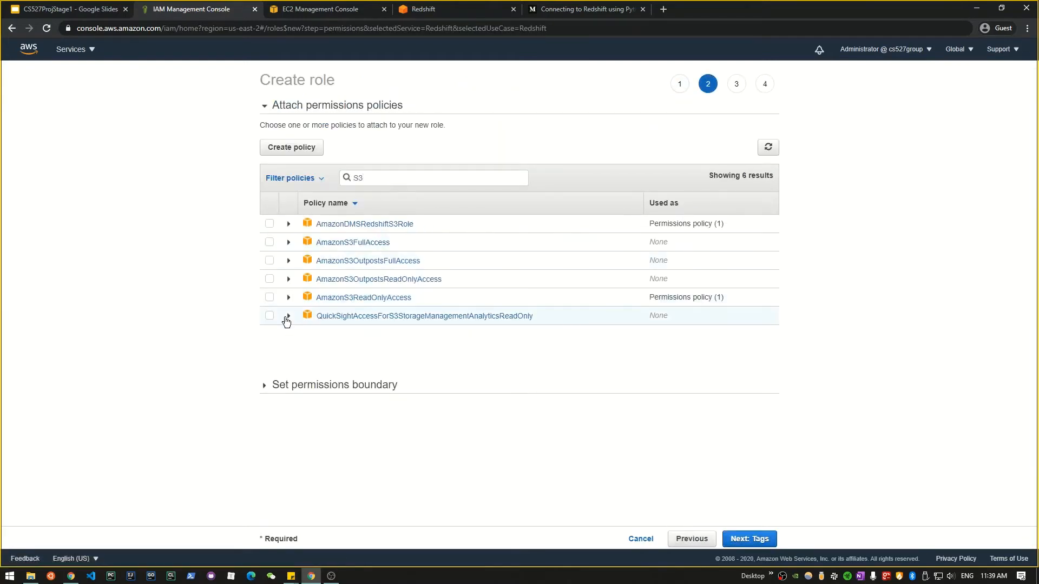
click(268, 297)
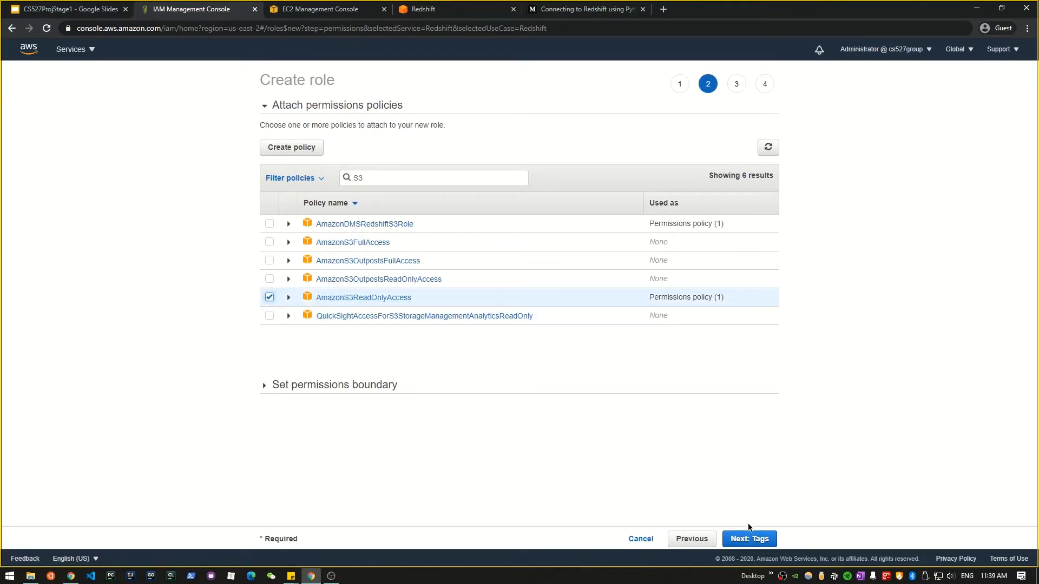
Step: Skip the tags and bring the role wizard to its Review step, at the Role name field
click(750, 539)
click(750, 539)
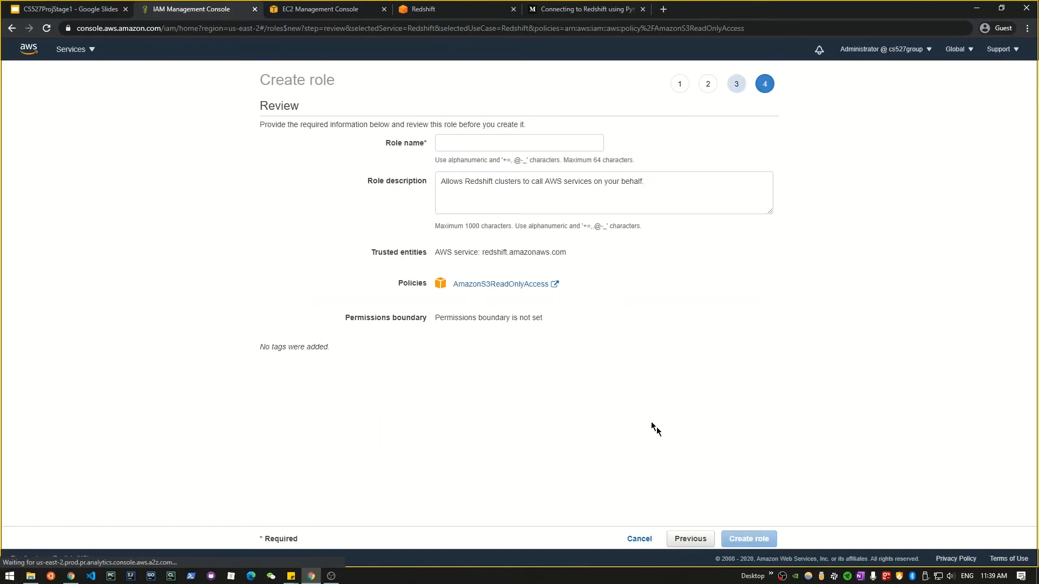
click(472, 142)
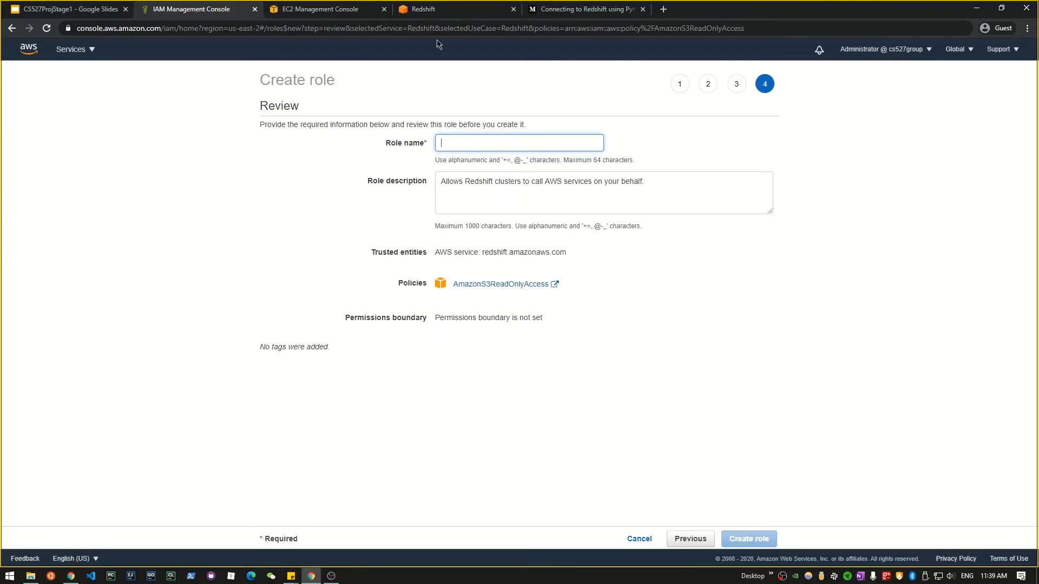
click(324, 13)
Step: Start a new security group from EC2's Security Groups list
scroll(132, 144, up, 3)
click(76, 49)
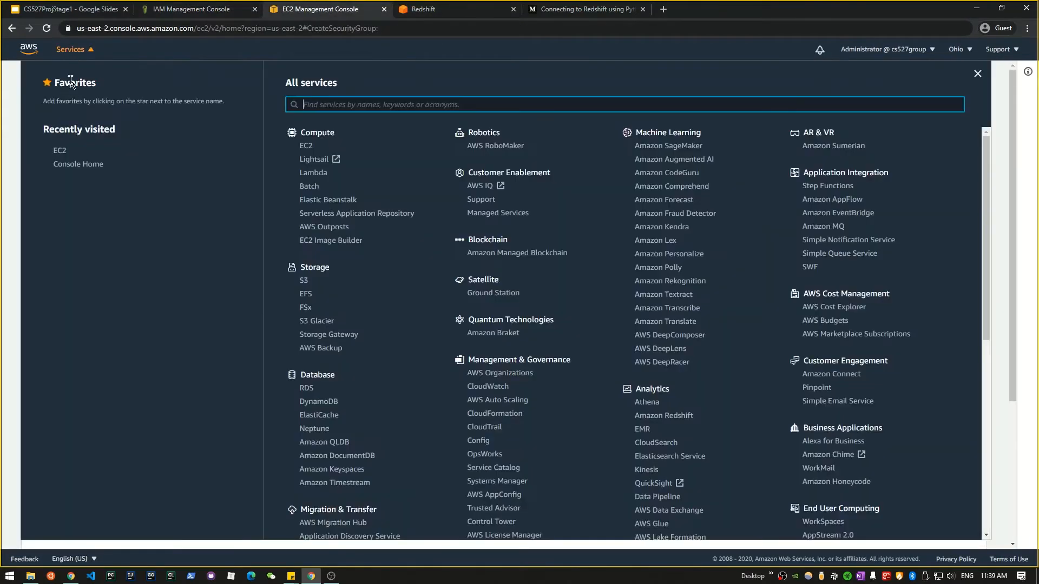
click(63, 149)
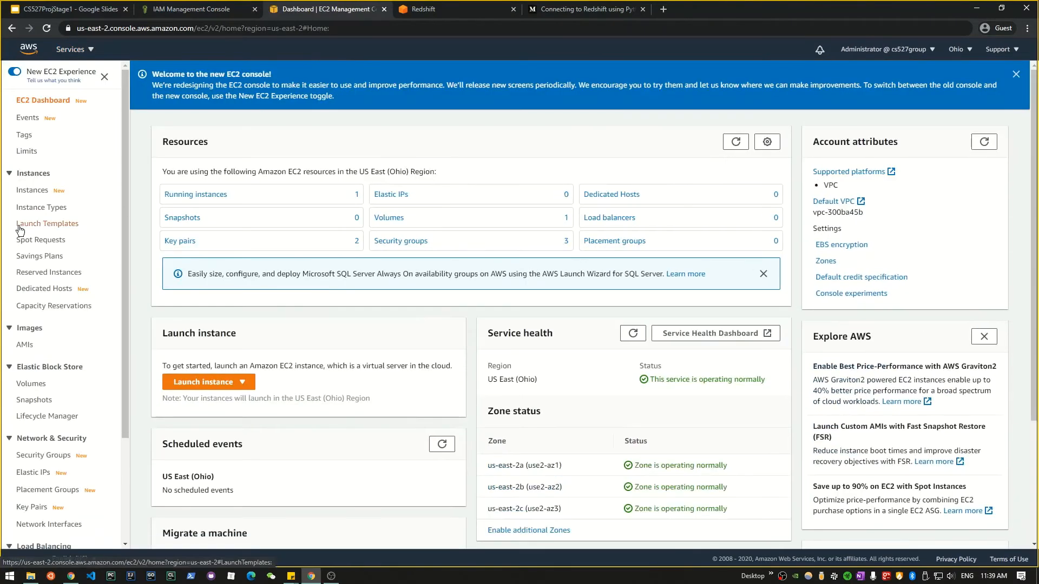
scroll(22, 232, down, 3)
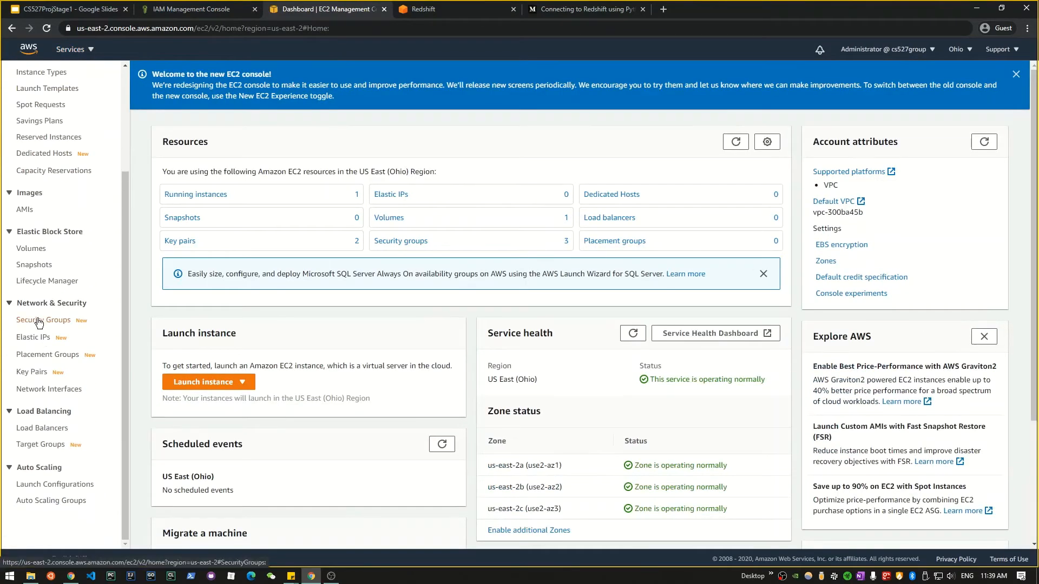
click(38, 320)
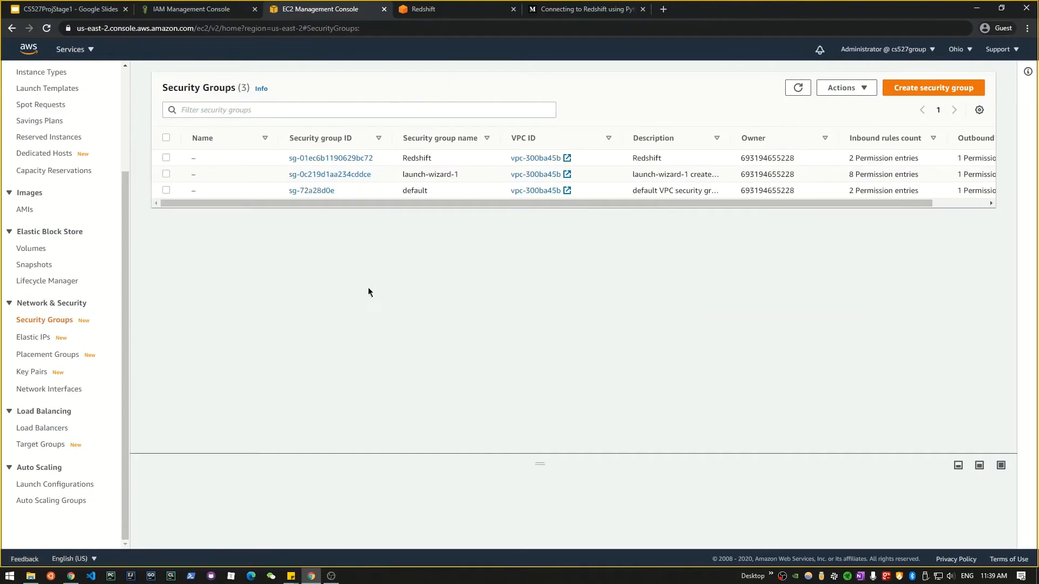
click(932, 91)
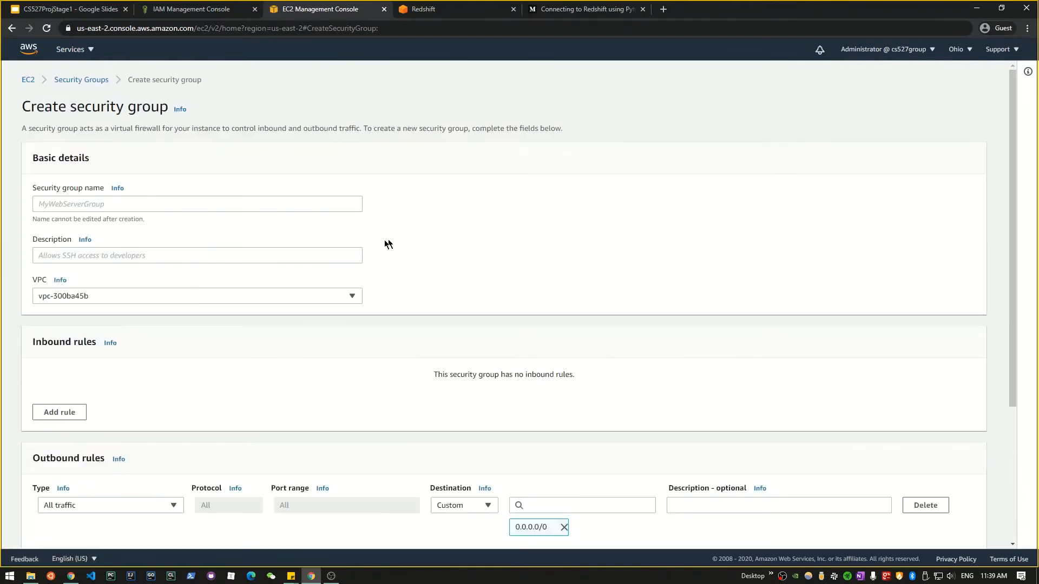
Step: Add an inbound Redshift rule allowing traffic from source 0.0.0.0/0
scroll(167, 232, down, 4)
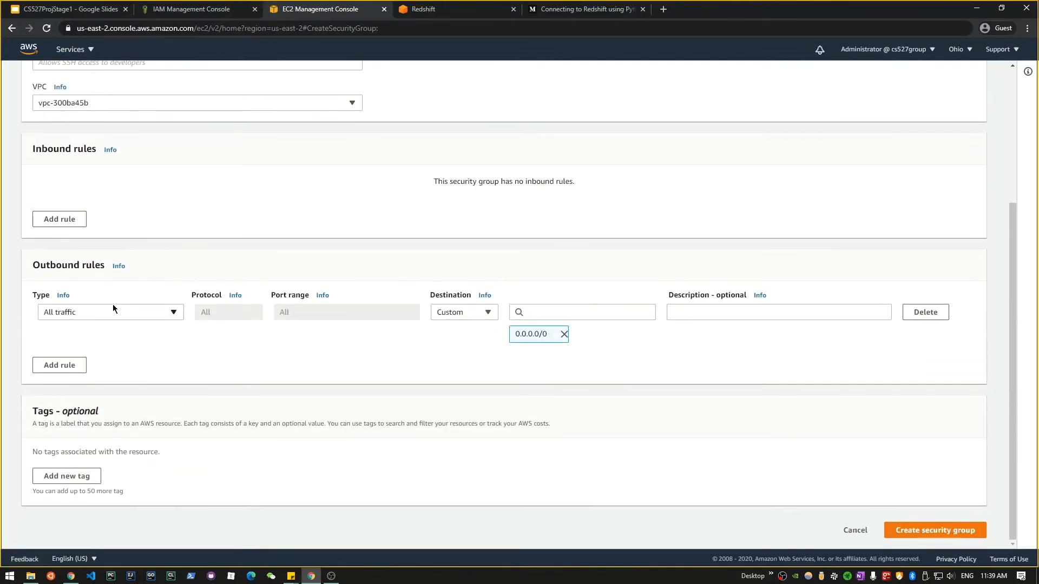
click(61, 220)
click(92, 189)
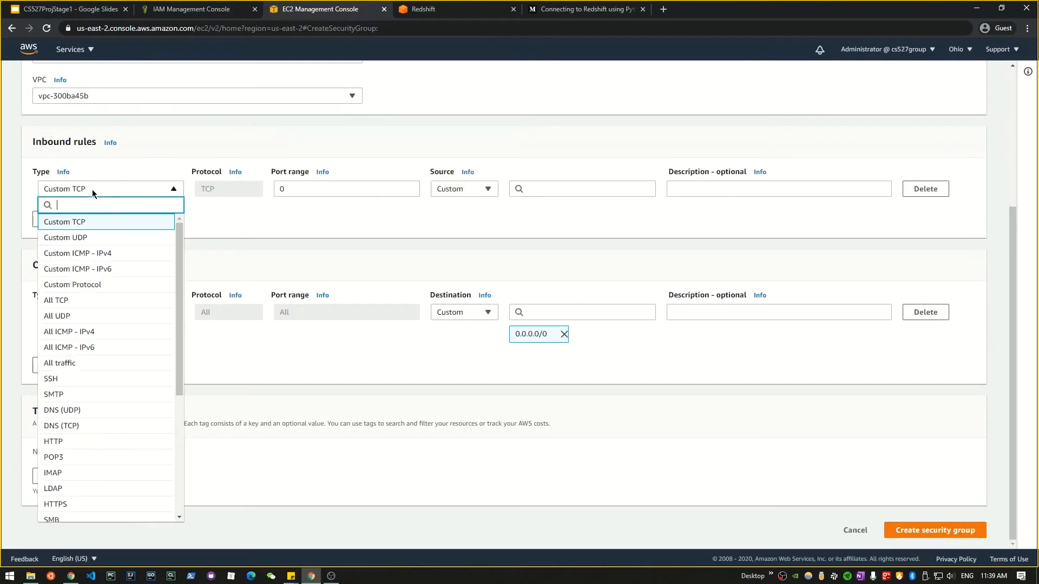
scroll(92, 349, down, 3)
scroll(98, 389, down, 1)
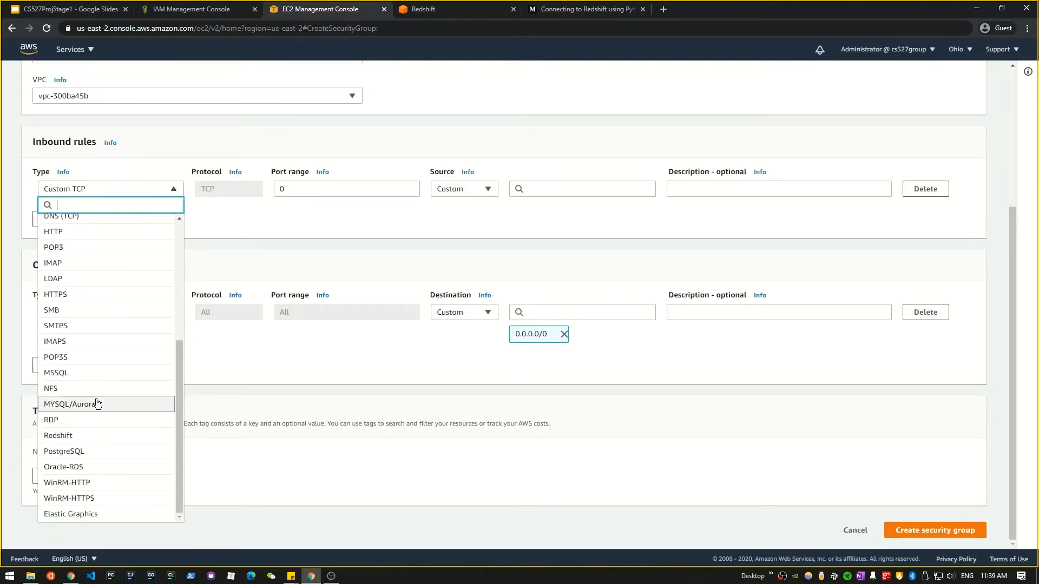
click(65, 434)
click(518, 192)
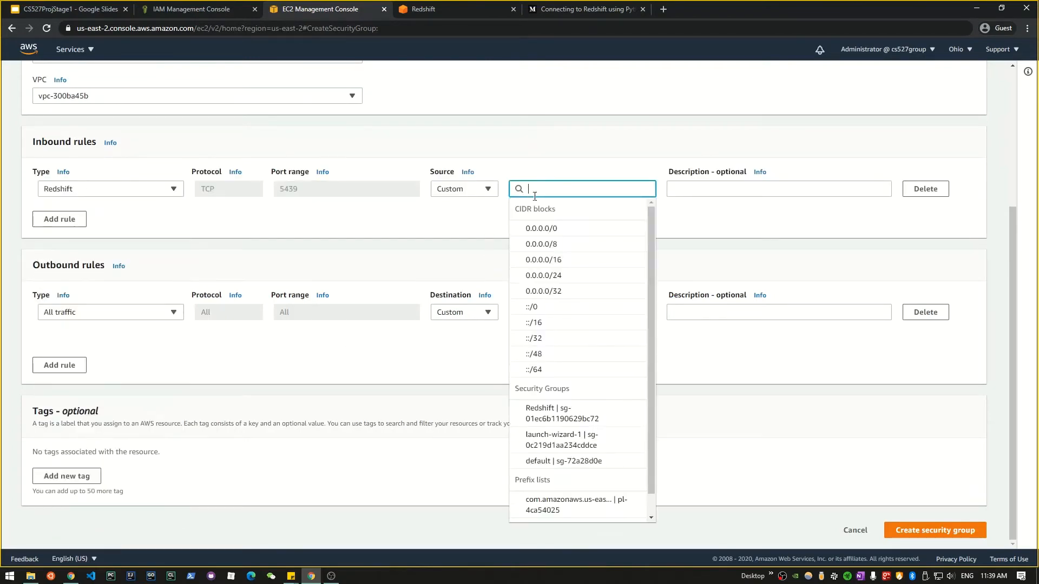
click(542, 228)
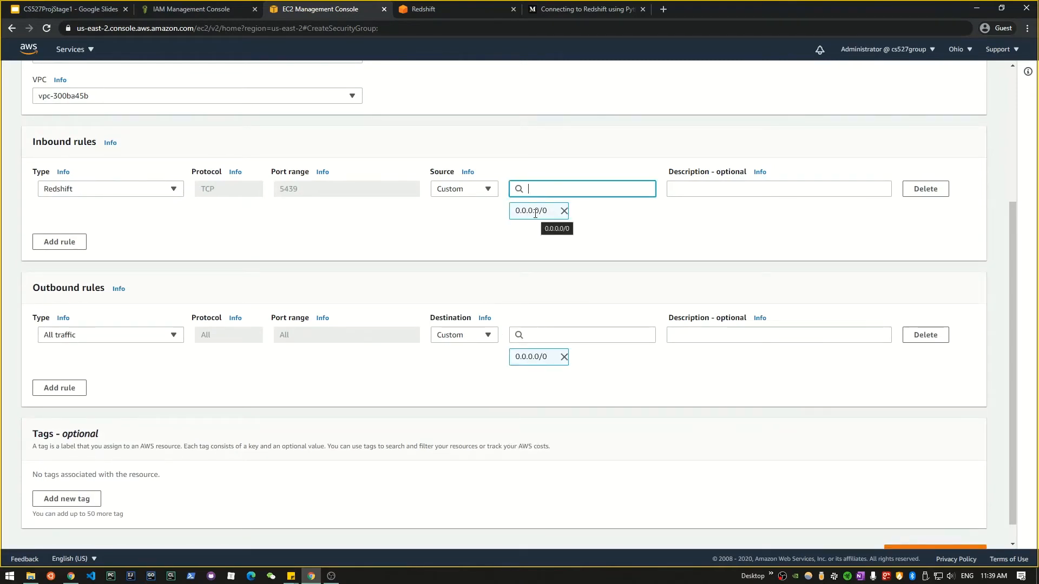
click(452, 240)
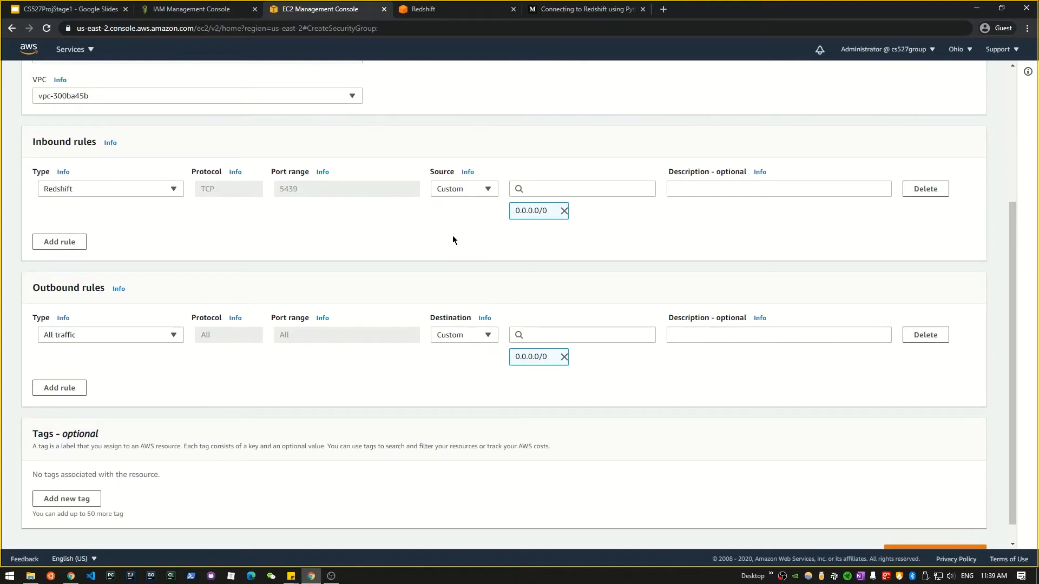
click(536, 189)
click(443, 220)
Step: Start a new Redshift cluster, selecting its identifier and choosing the free trial configuration
click(433, 9)
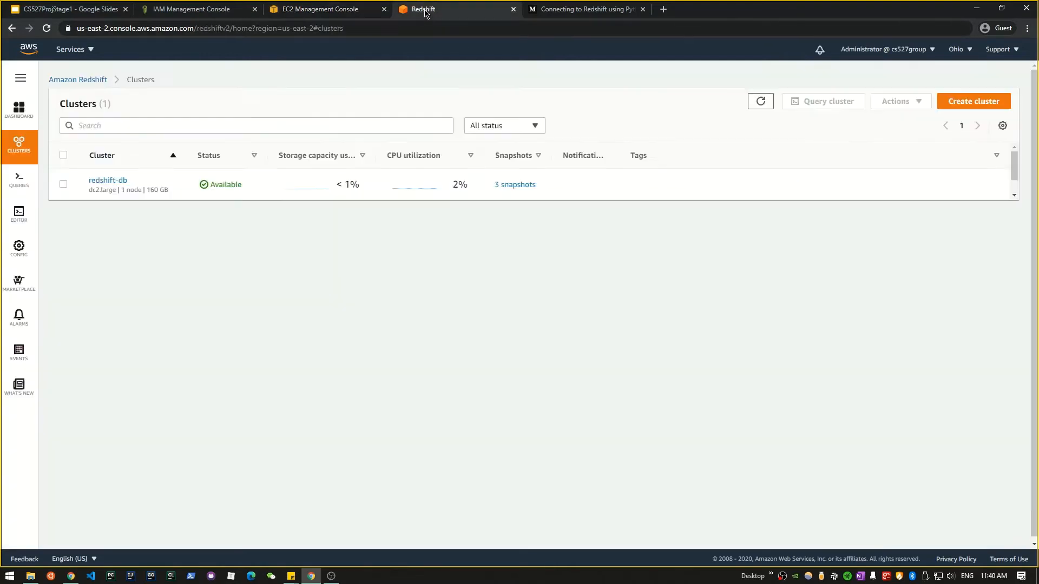
mouse_move(26, 156)
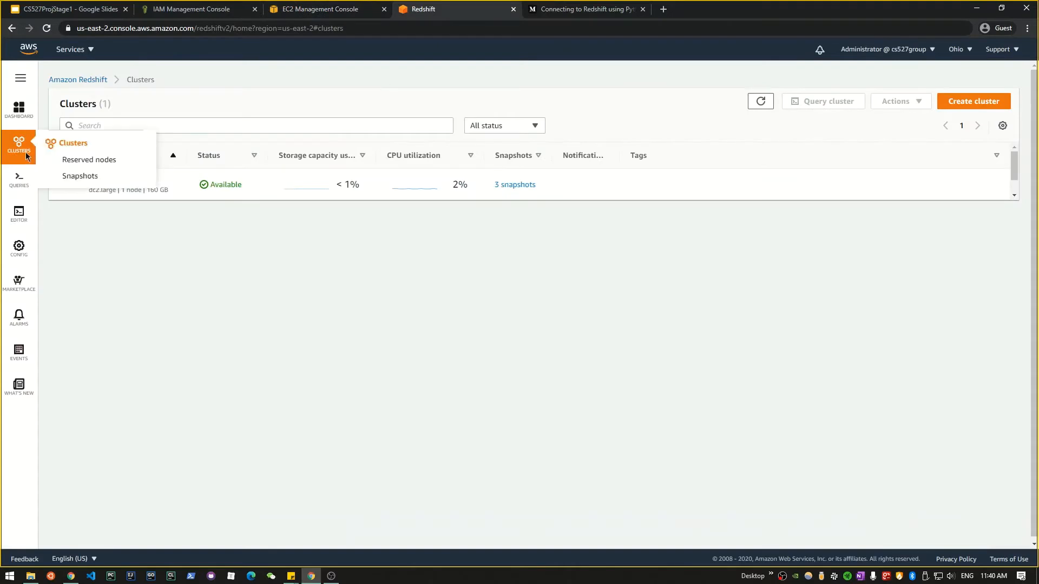
click(973, 103)
click(158, 192)
triple_click(129, 191)
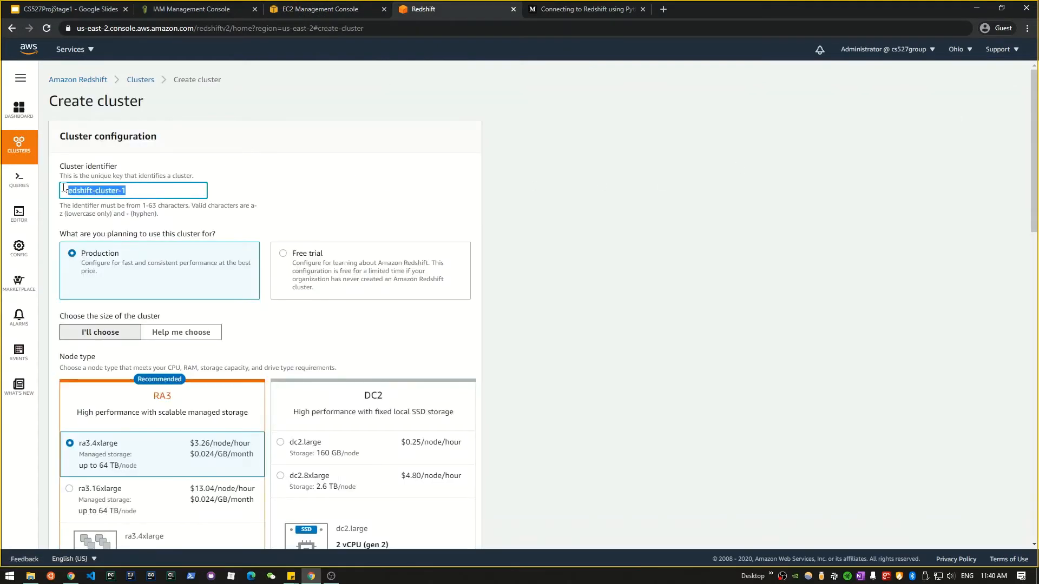
click(329, 267)
scroll(323, 262, down, 10)
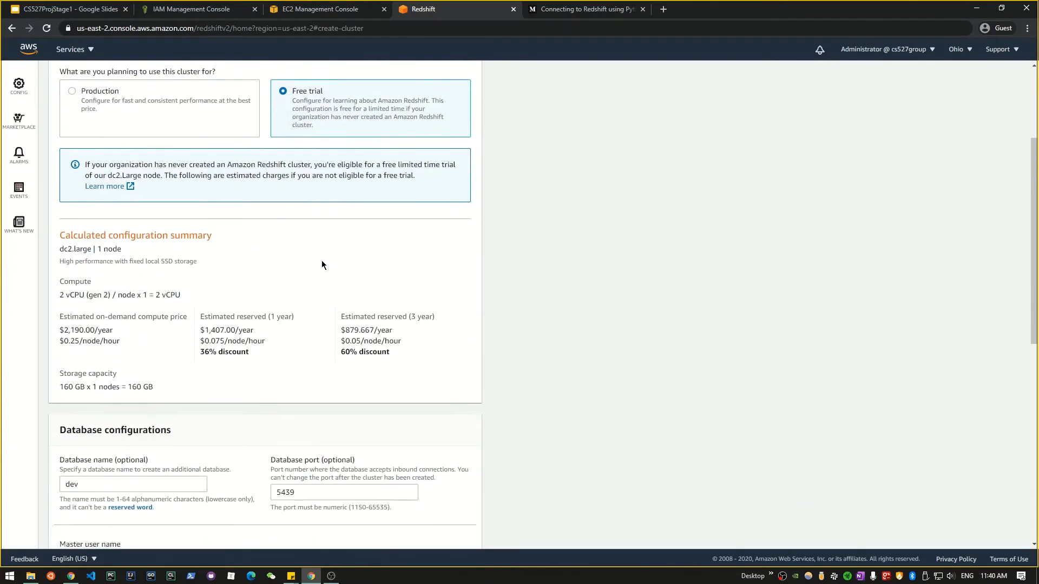
Step: Review the database name dev, master user awsuser and master password fields
click(113, 159)
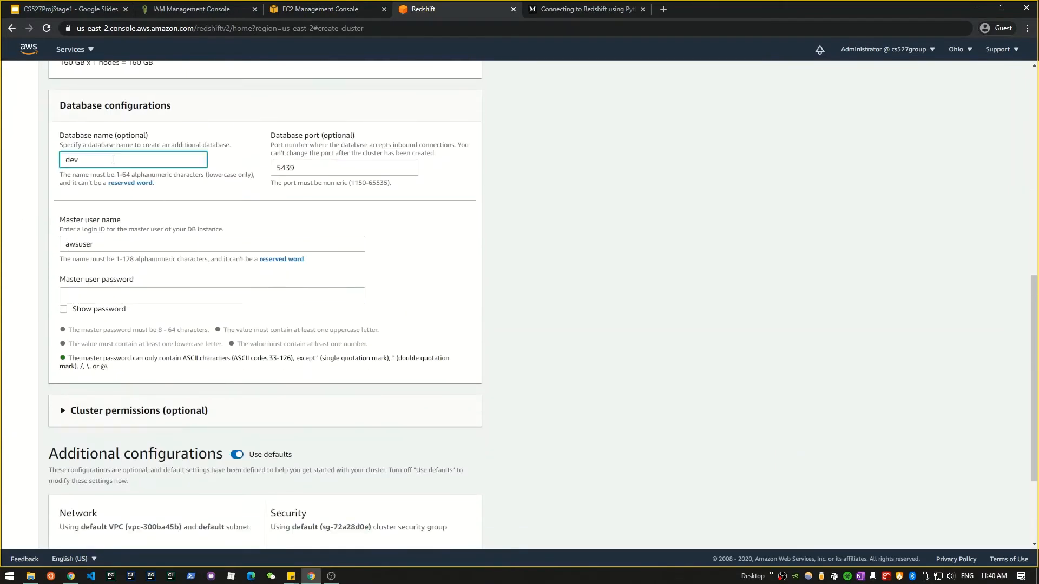
click(136, 244)
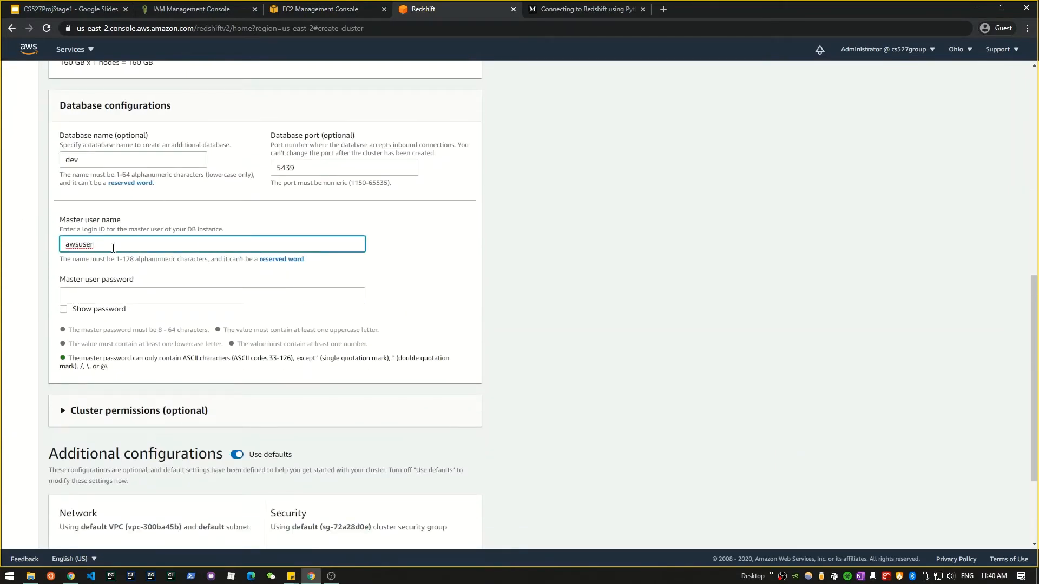
click(116, 305)
click(136, 295)
click(120, 246)
click(107, 294)
scroll(106, 294, down, 3)
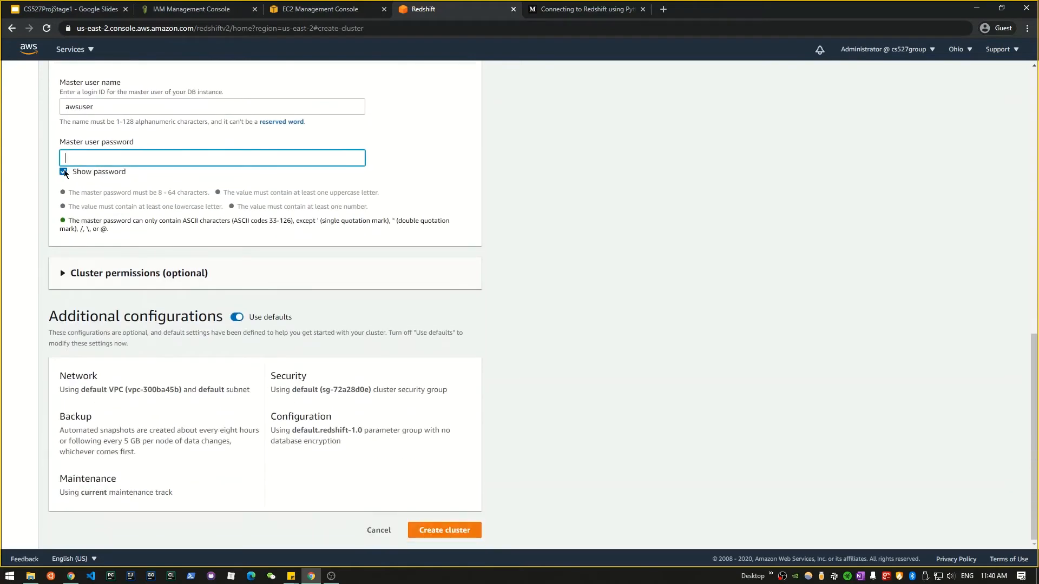
click(63, 172)
Step: Associate the Redshift_dev IAM role with the cluster's permissions
click(142, 272)
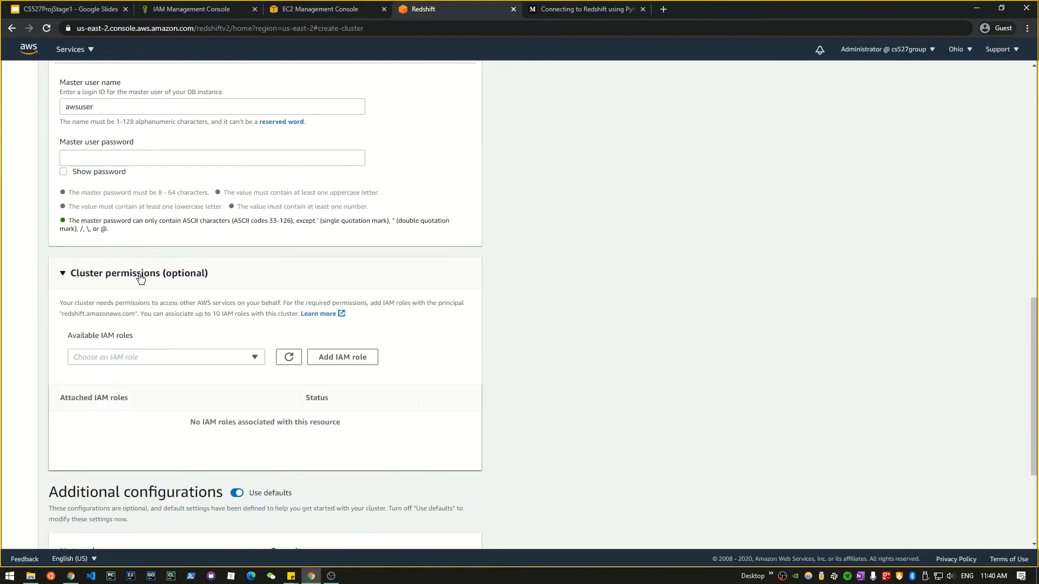
click(242, 361)
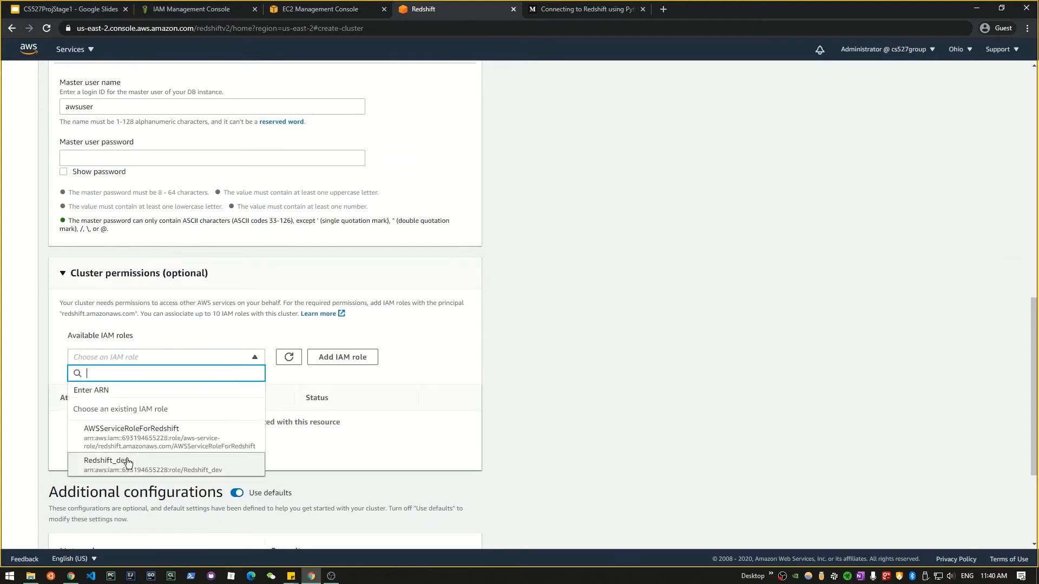
click(163, 462)
scroll(317, 367, down, 2)
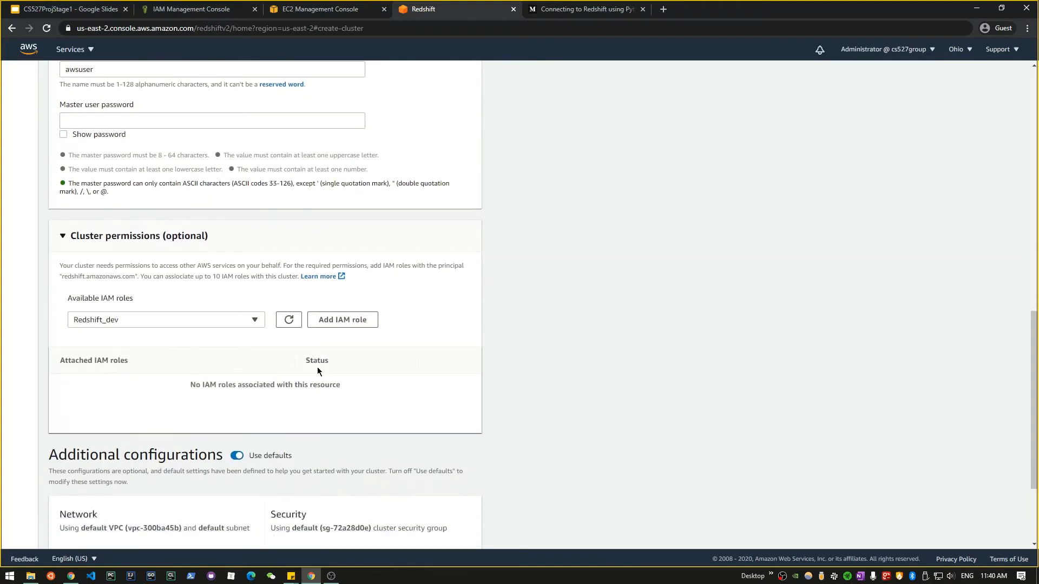
click(341, 248)
scroll(336, 310, down, 1)
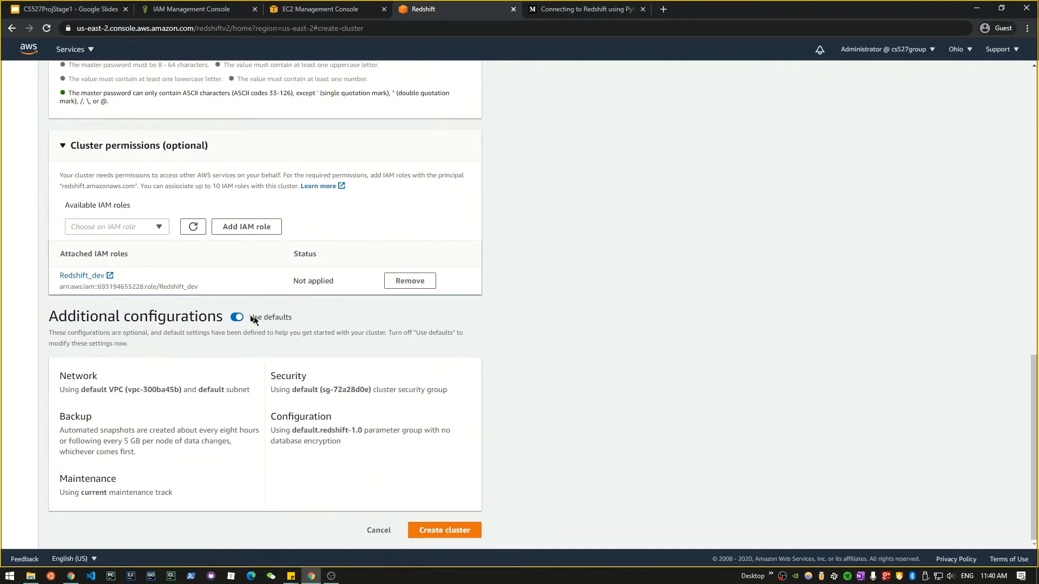
Step: Turn off default additional settings and use the Redshift security group instead of default
click(235, 317)
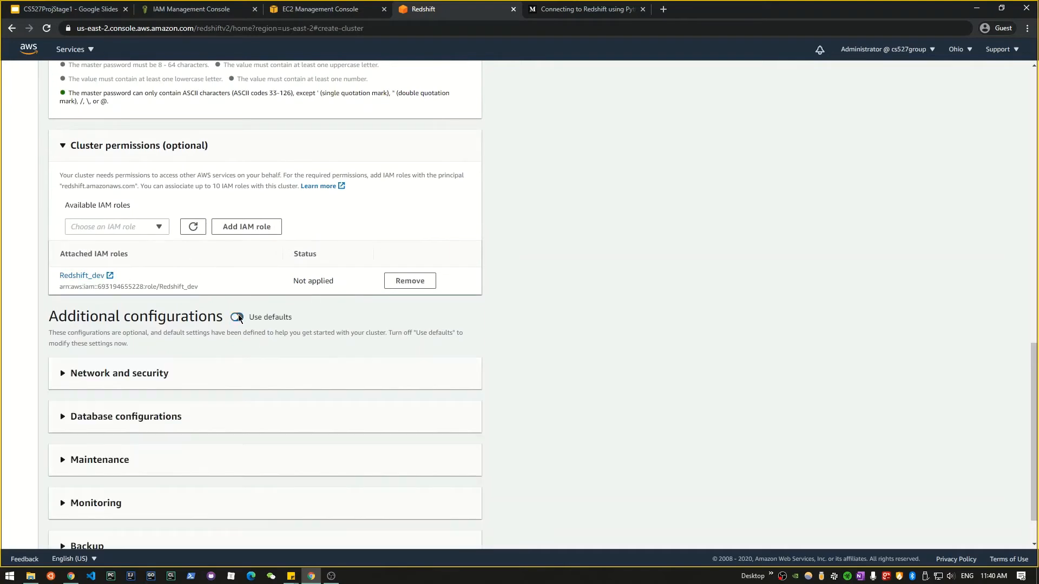
click(132, 381)
scroll(189, 325, down, 3)
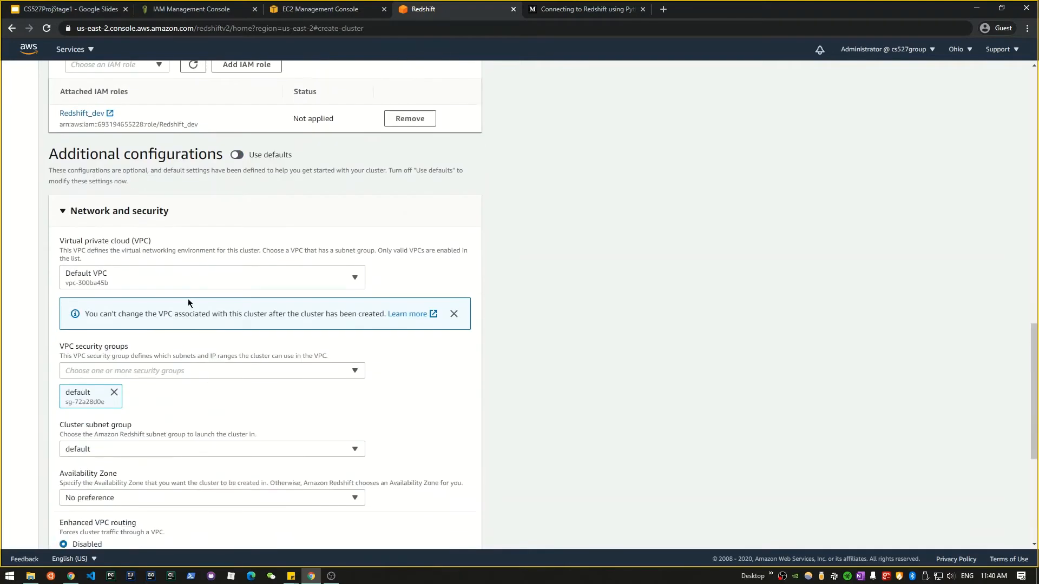
click(212, 371)
scroll(178, 389, down, 1)
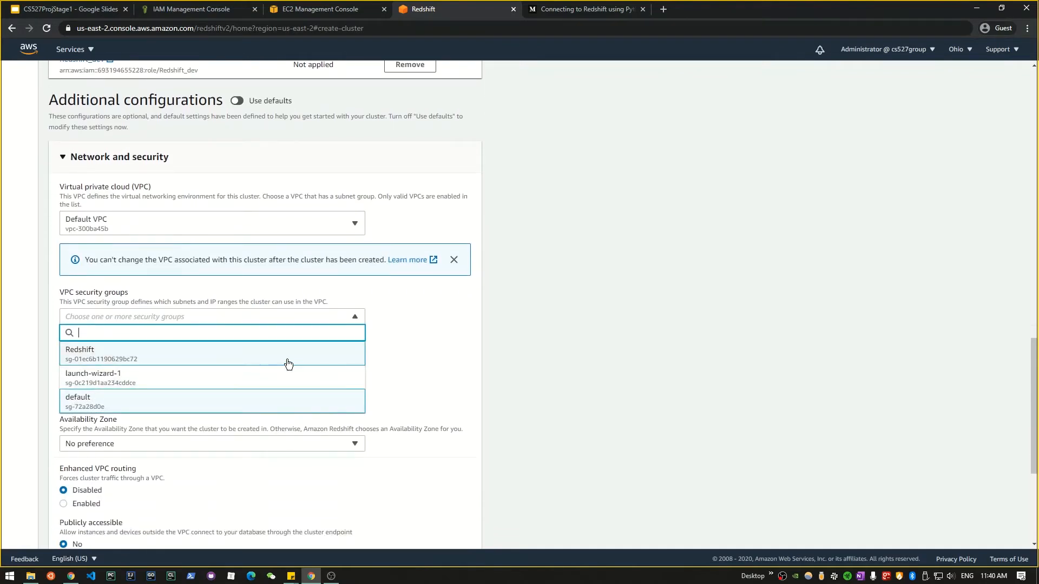
click(305, 395)
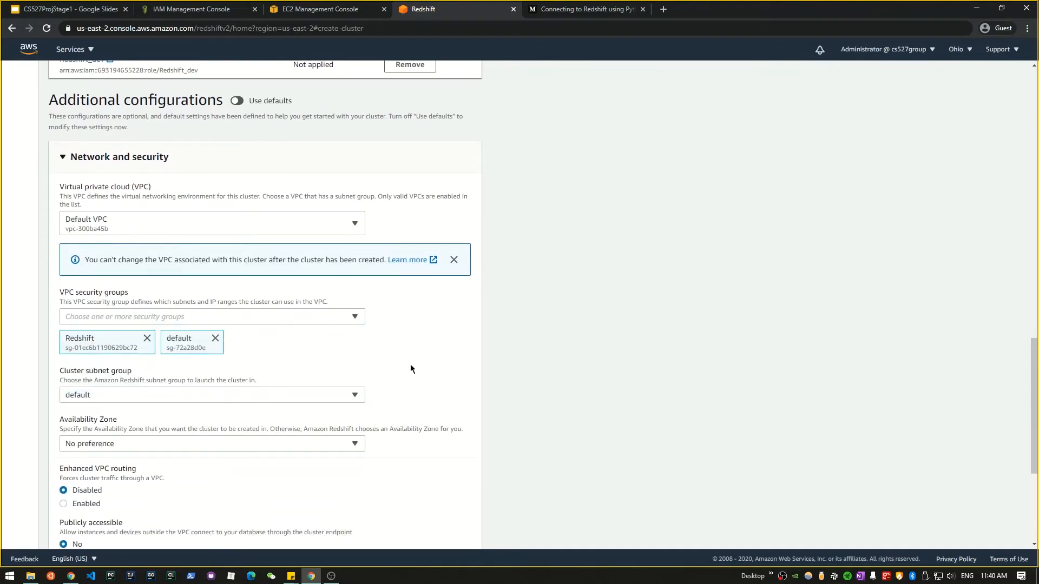
click(216, 339)
scroll(337, 399, down, 4)
scroll(337, 400, down, 1)
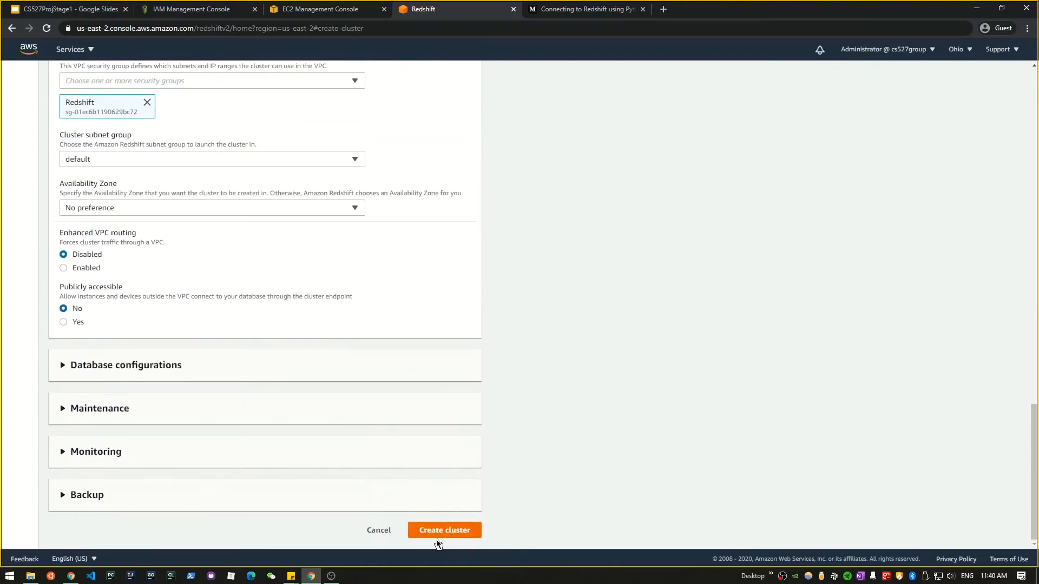
scroll(452, 336, up, 2)
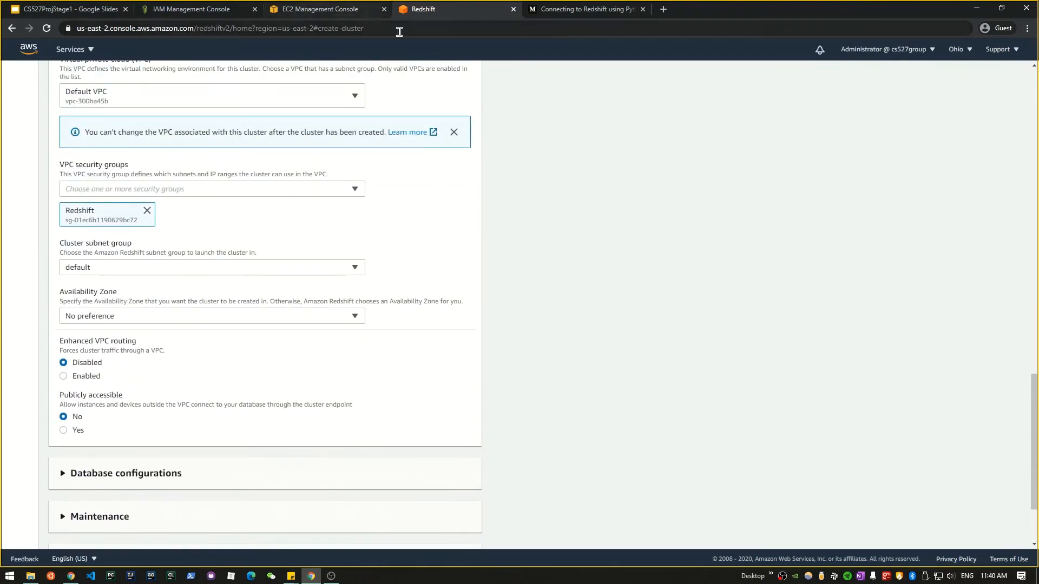
scroll(360, 185, up, 12)
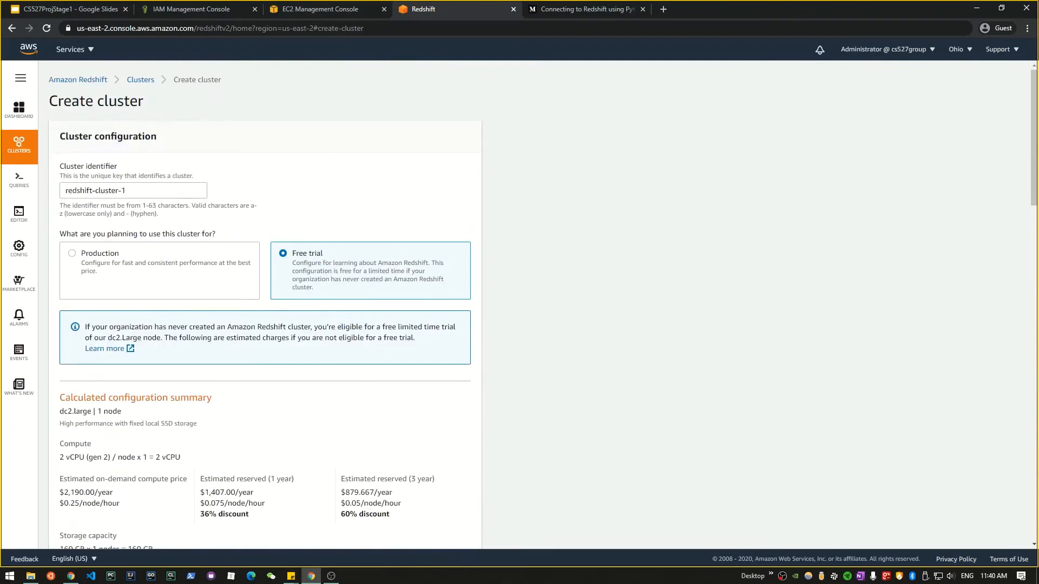
Step: Open the existing redshift-db cluster's details from the Clusters list
mouse_move(33, 146)
click(70, 143)
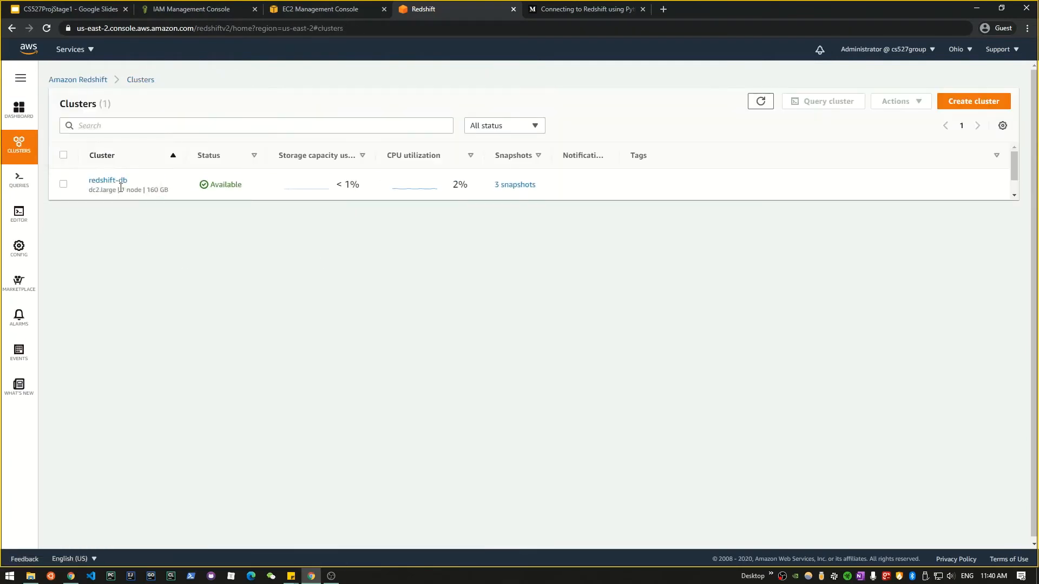
click(120, 183)
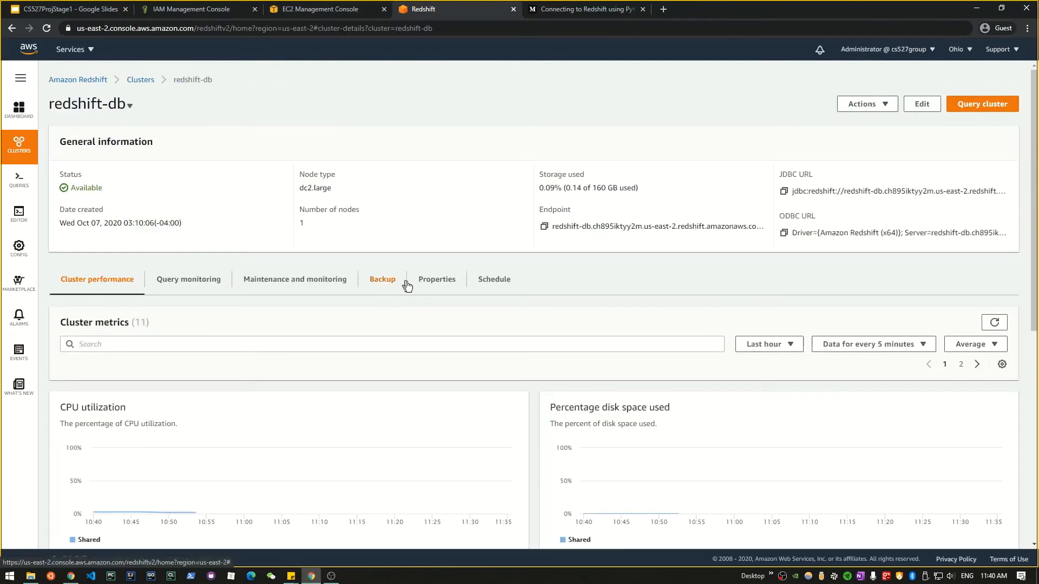
scroll(538, 306, down, 1)
scroll(538, 306, down, 4)
scroll(542, 339, up, 3)
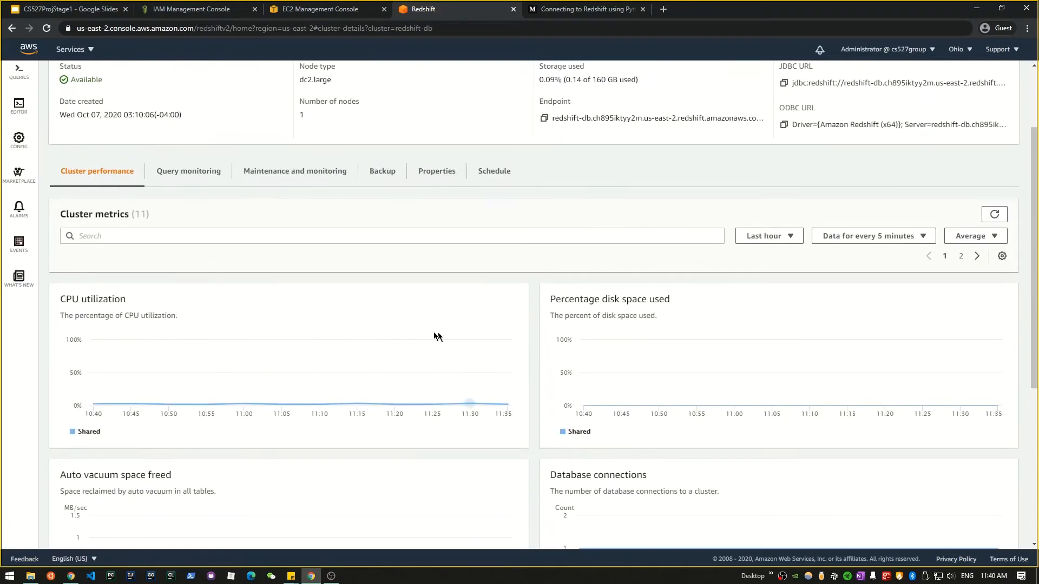
scroll(23, 222, up, 3)
Step: Connect the query editor to database dev as user master with the account password
click(60, 211)
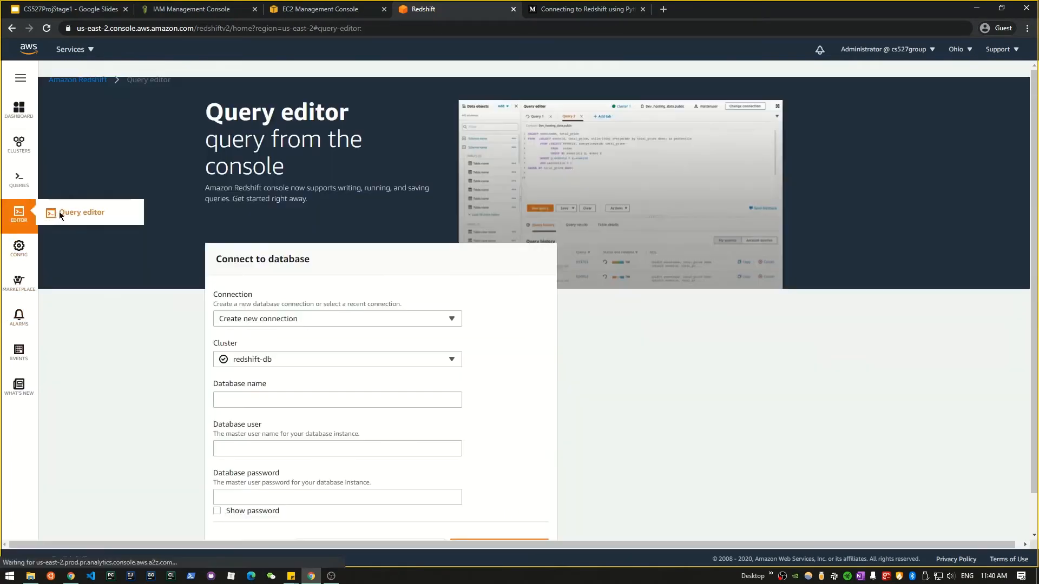
scroll(298, 254, down, 1)
click(271, 358)
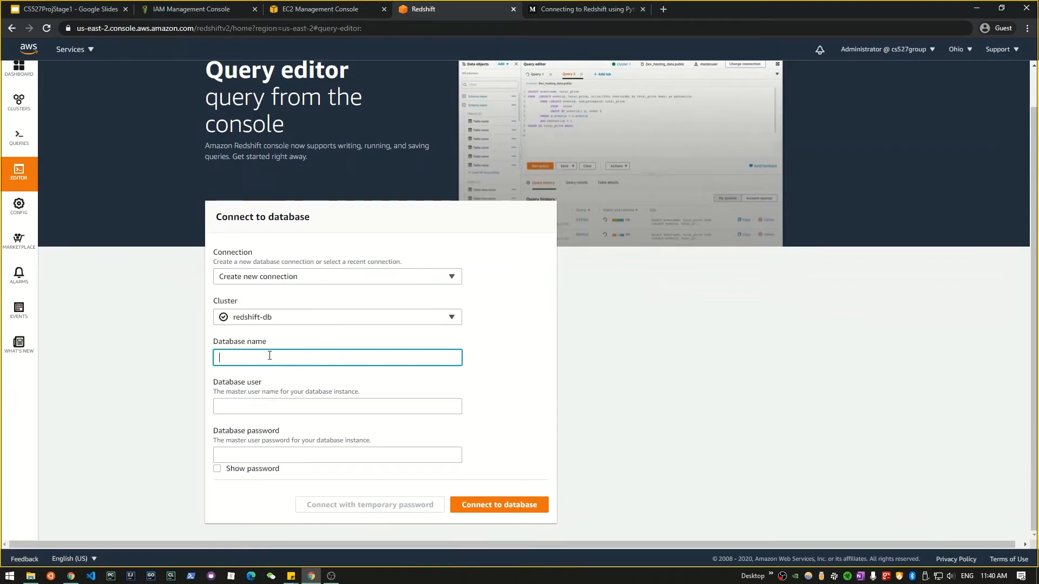
text(dev)
key(Tab)
text(master)
key(Tab)
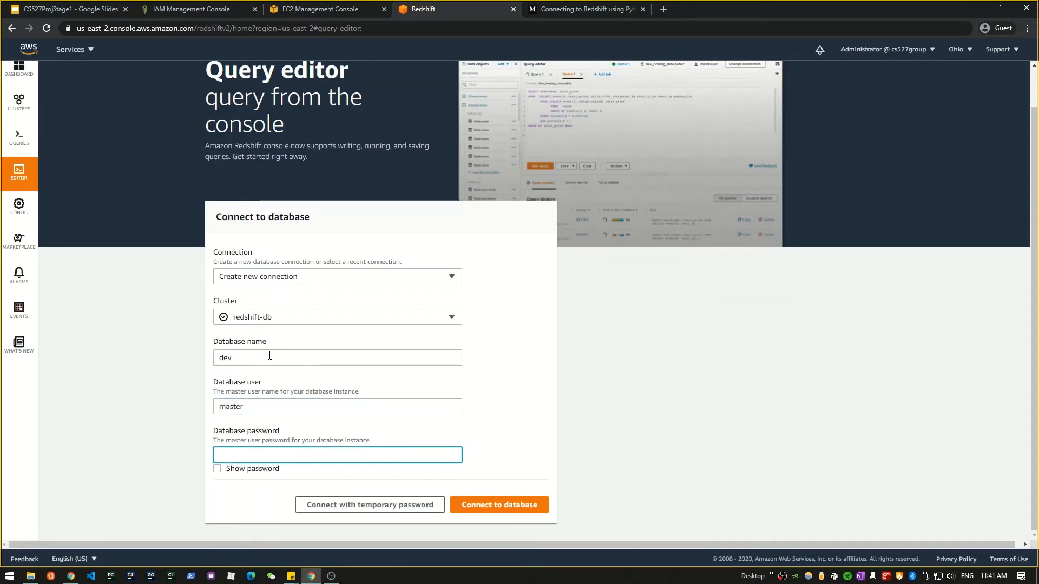
text(•••)
click(528, 508)
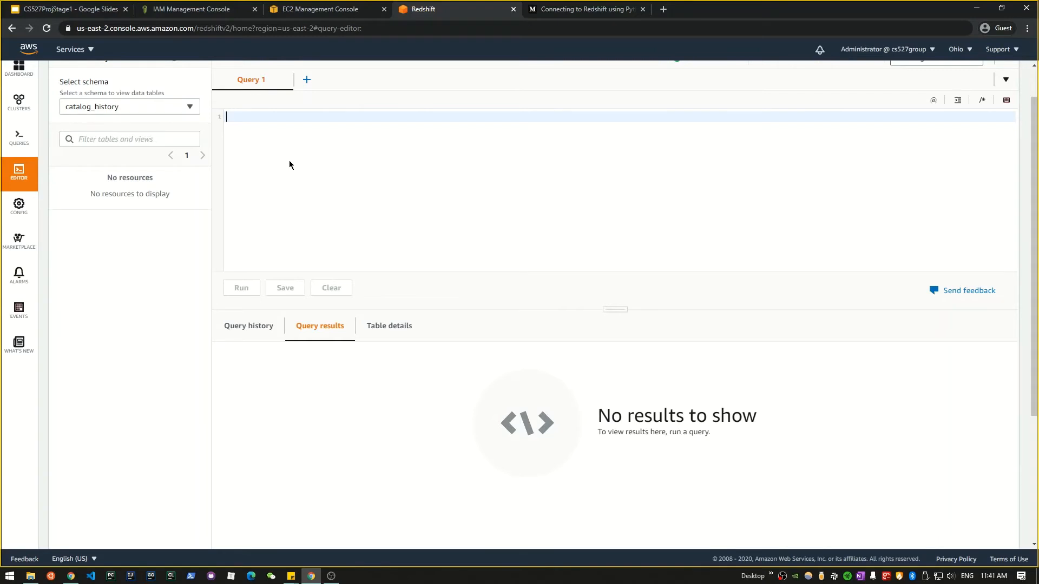
Step: Paste the CREATE schema instacart statement into the query editor
key(alt+Tab)
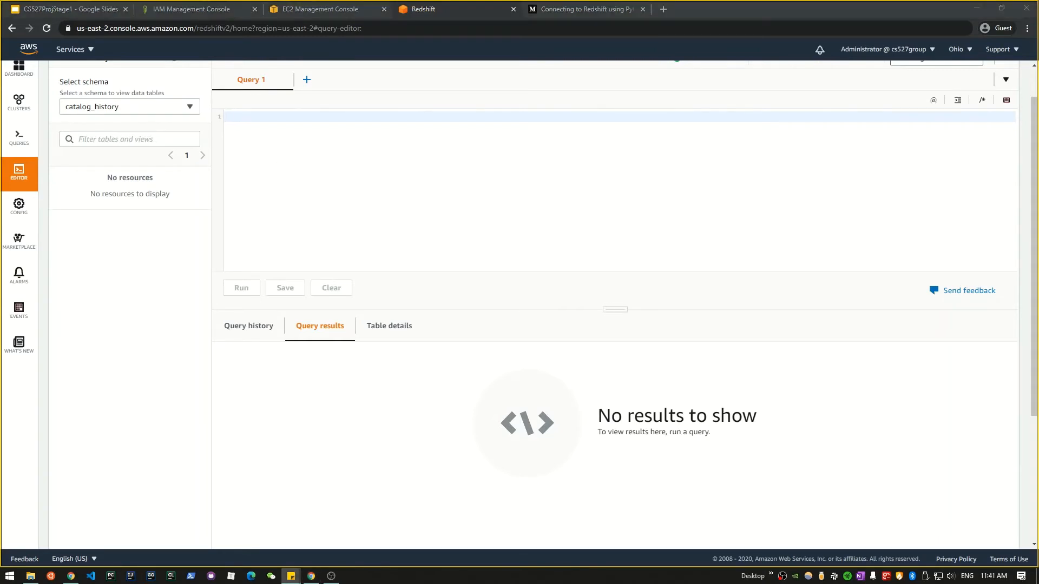
click(341, 133)
text(CREATE schema instacart)
drag(318, 116, 226, 116)
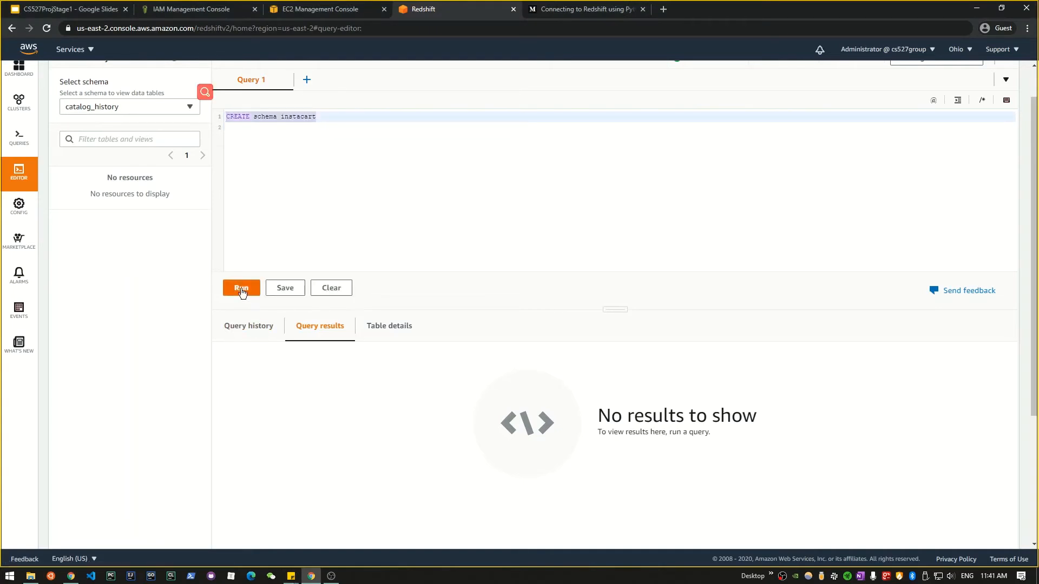
click(333, 116)
drag(317, 116, 214, 116)
Step: Add the CREATE TABLE instacart.Aisle statement below the schema line
click(279, 131)
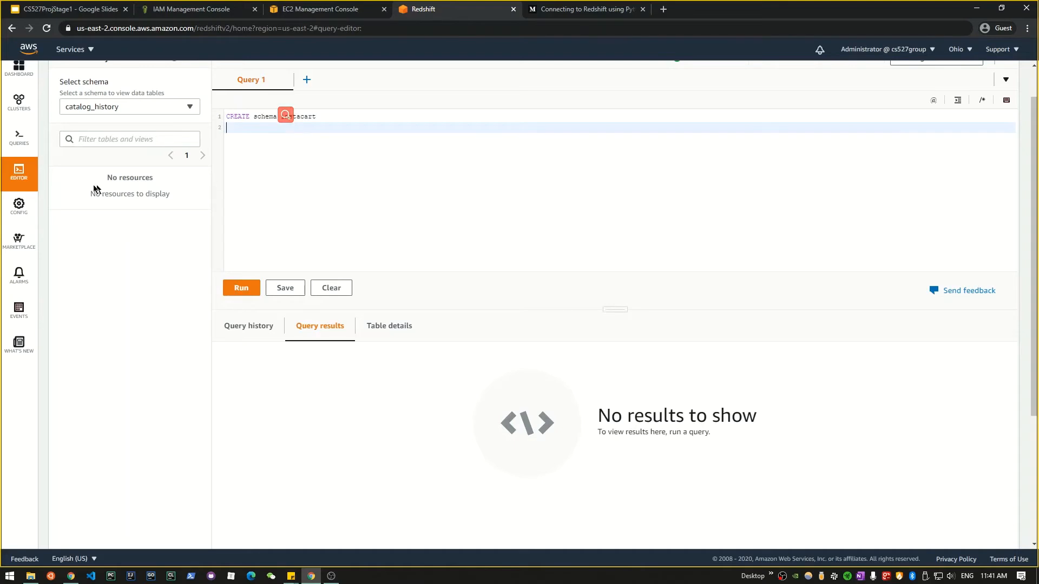
key(Return)
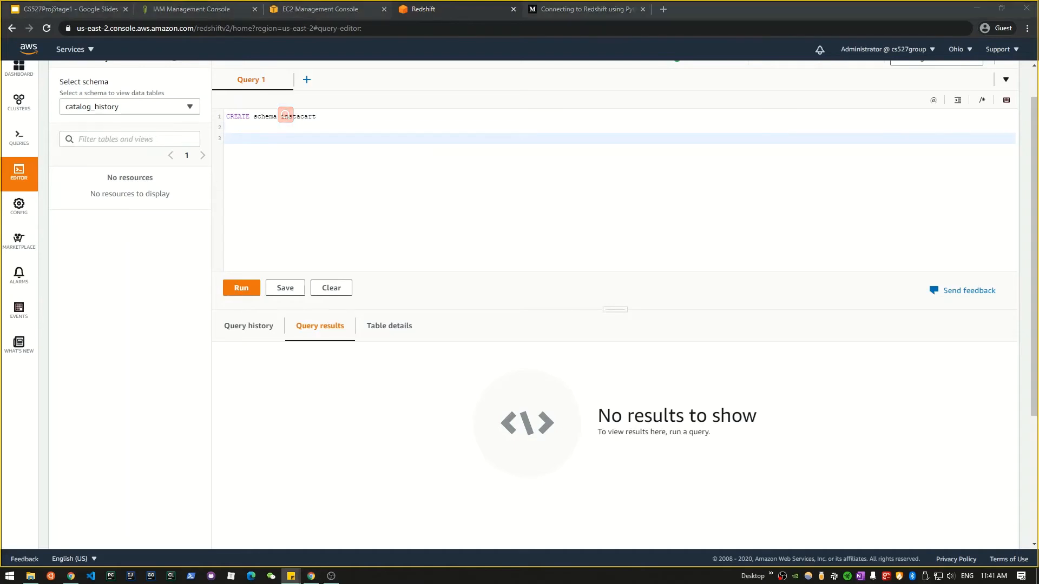
click(221, 177)
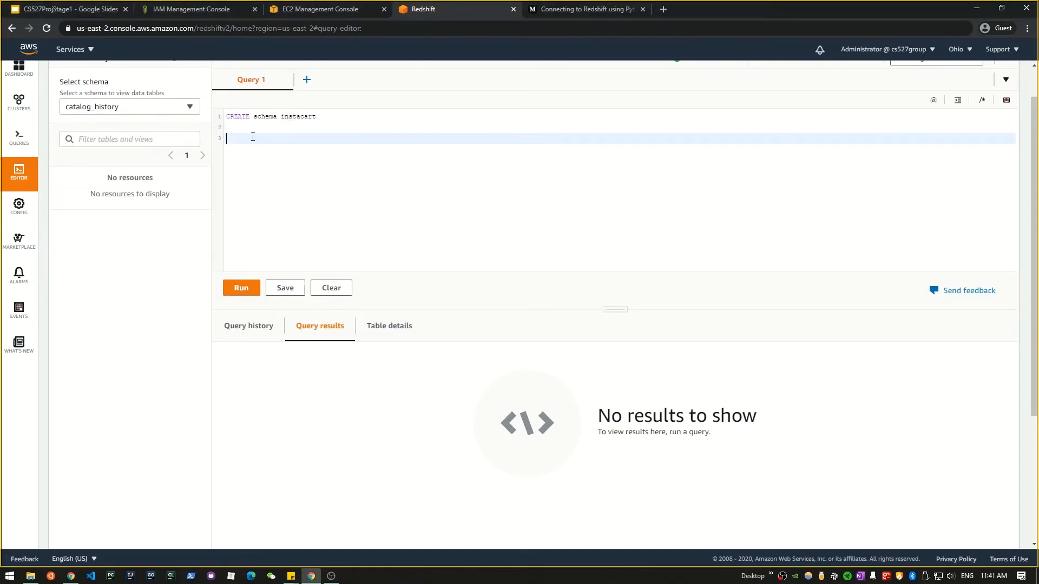
text(CREATE TABLE instacart.Aisle(   aisle_id INT NOT NULL,   aisle VARCHAR(100) NOT NULL,   PRIMARY KEY (aisle_id),   UNIQUE (aisle) );)
drag(236, 193, 215, 146)
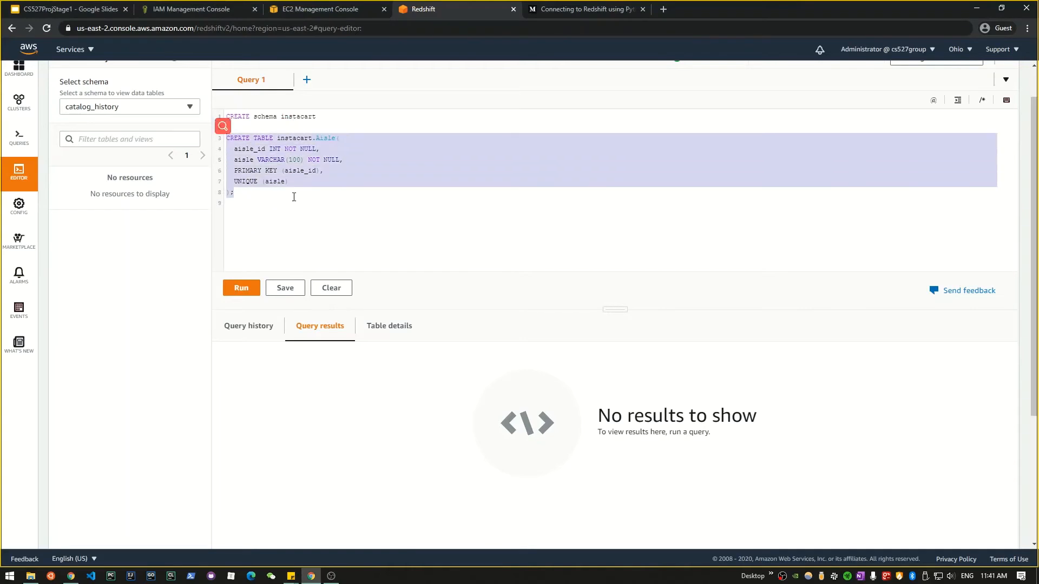
Step: Append the COPY command loading aisles.csv from S3 into instacart.Aisle and select its role ARN
key(alt+Tab)
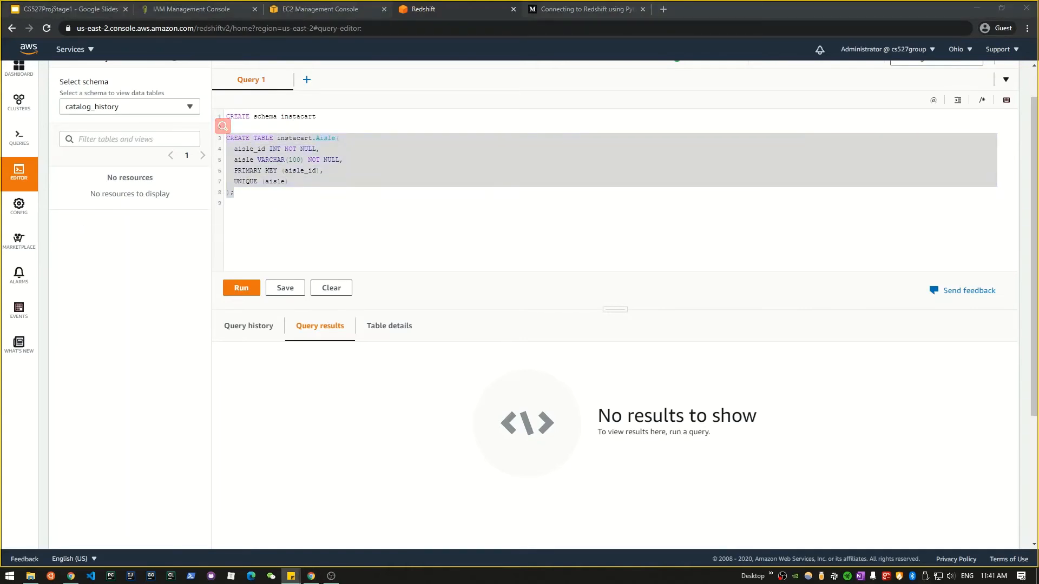
click(291, 215)
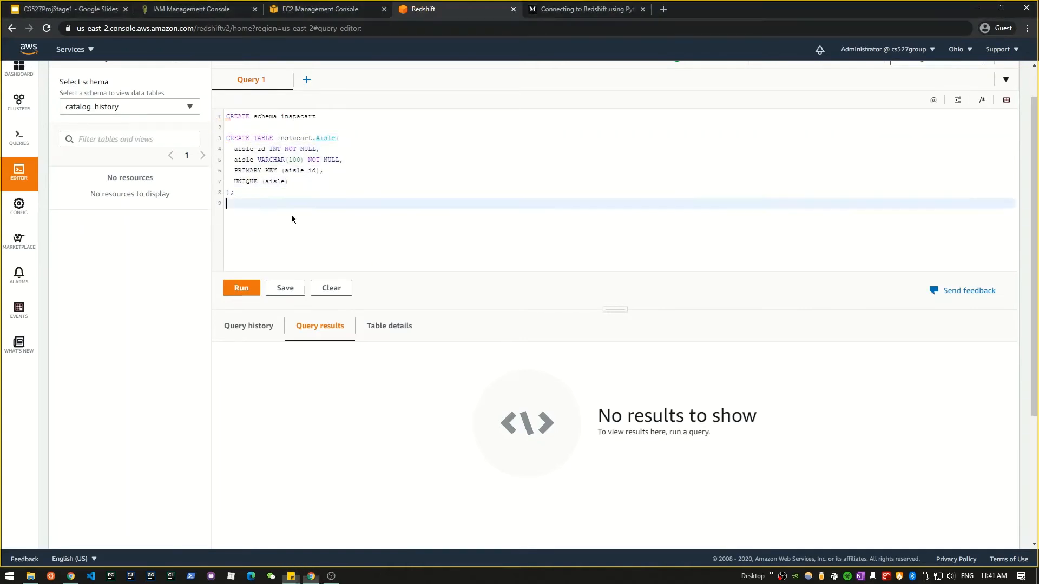
key(Return)
key(ctrl+v)
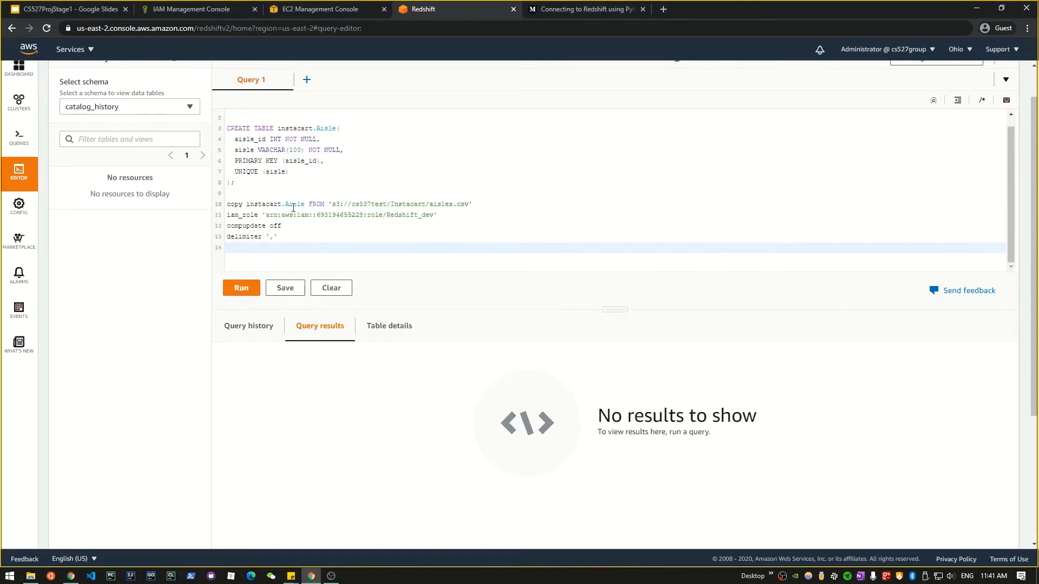
drag(247, 206, 334, 205)
click(309, 235)
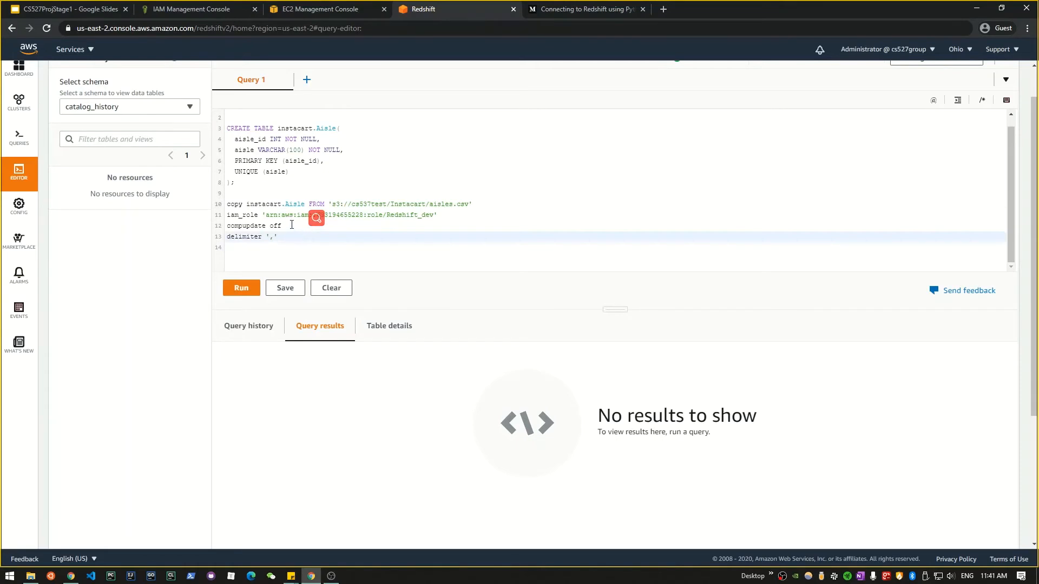
drag(266, 215, 434, 215)
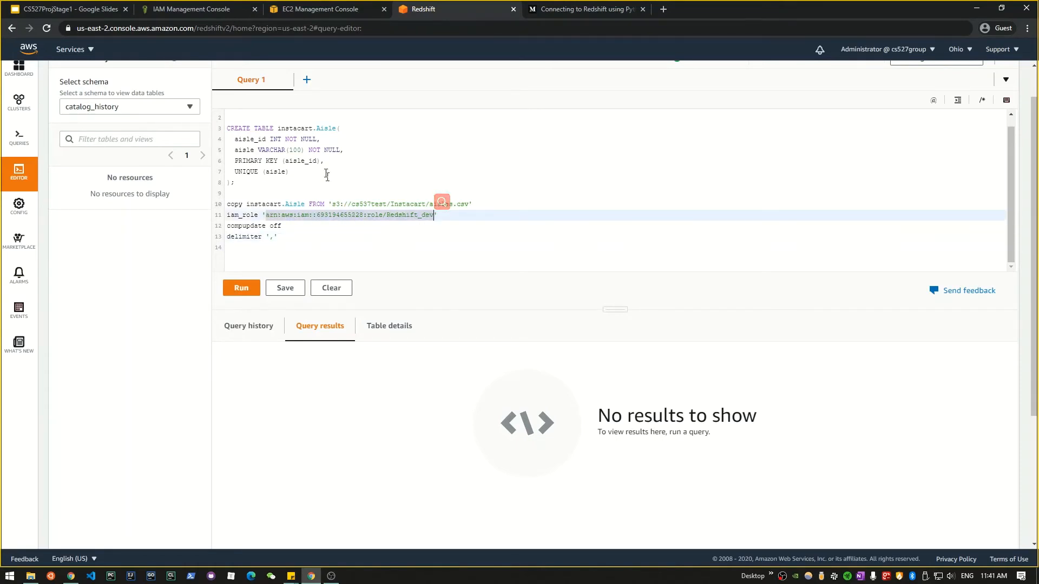
click(200, 10)
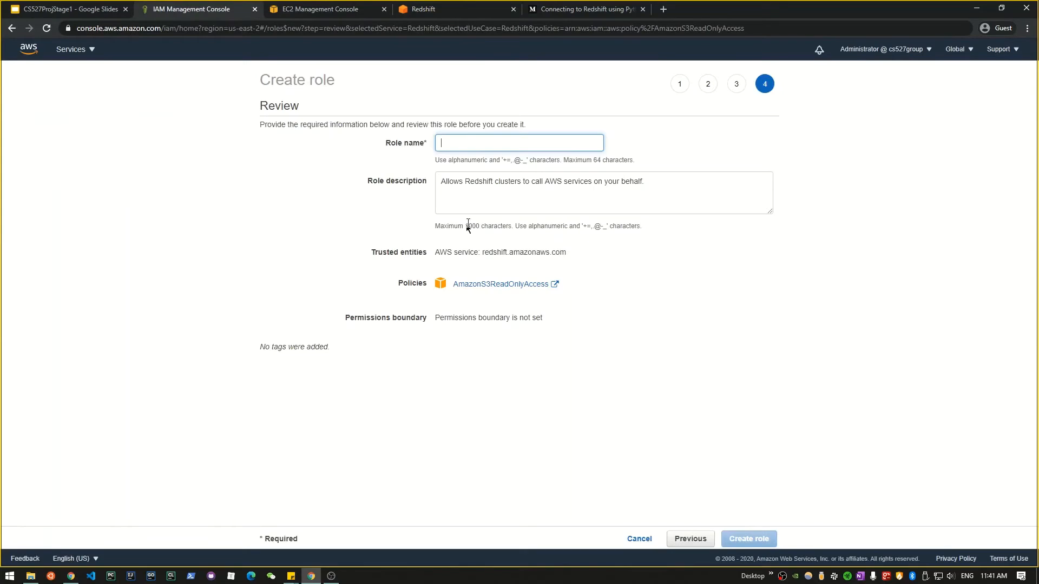
Step: Copy the Redshift_dev role ARN from its IAM role summary
click(72, 50)
click(59, 151)
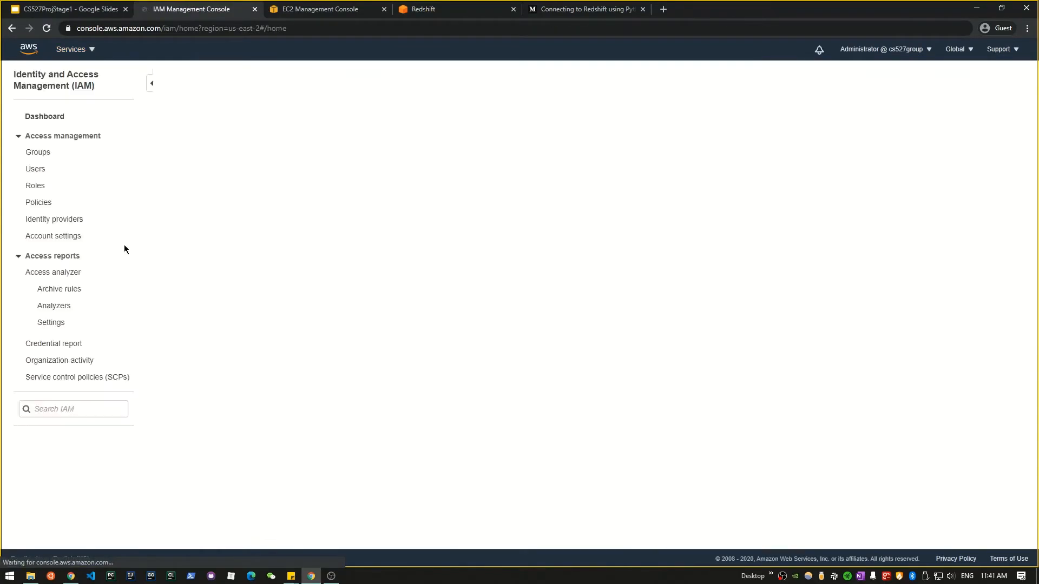
click(35, 186)
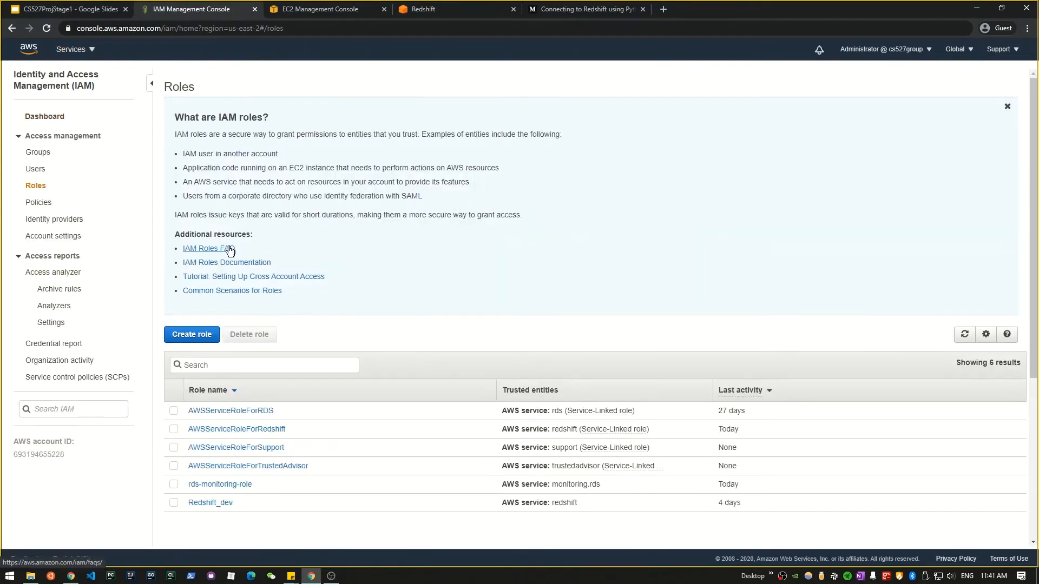
scroll(227, 400, down, 2)
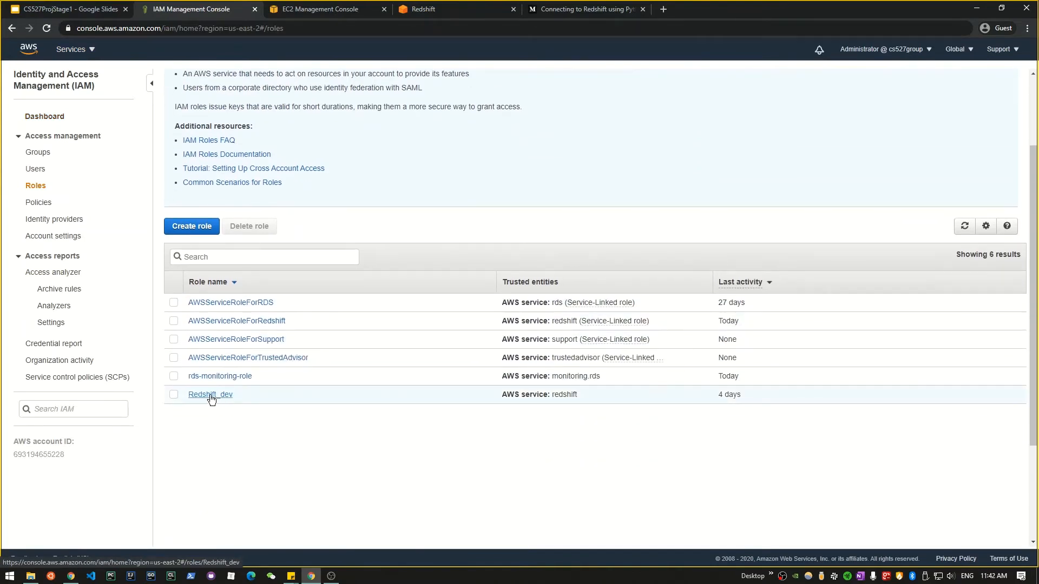
click(205, 395)
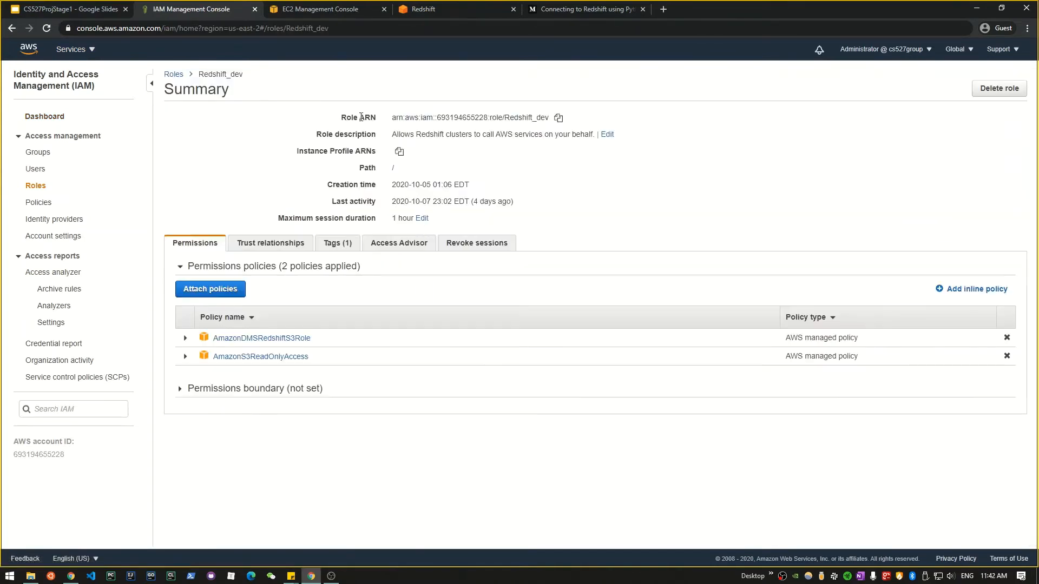
click(558, 118)
Step: Check the role ARN and S3 file path in the editor's COPY command
click(439, 10)
click(304, 225)
drag(266, 215, 394, 208)
click(371, 224)
drag(332, 204, 470, 204)
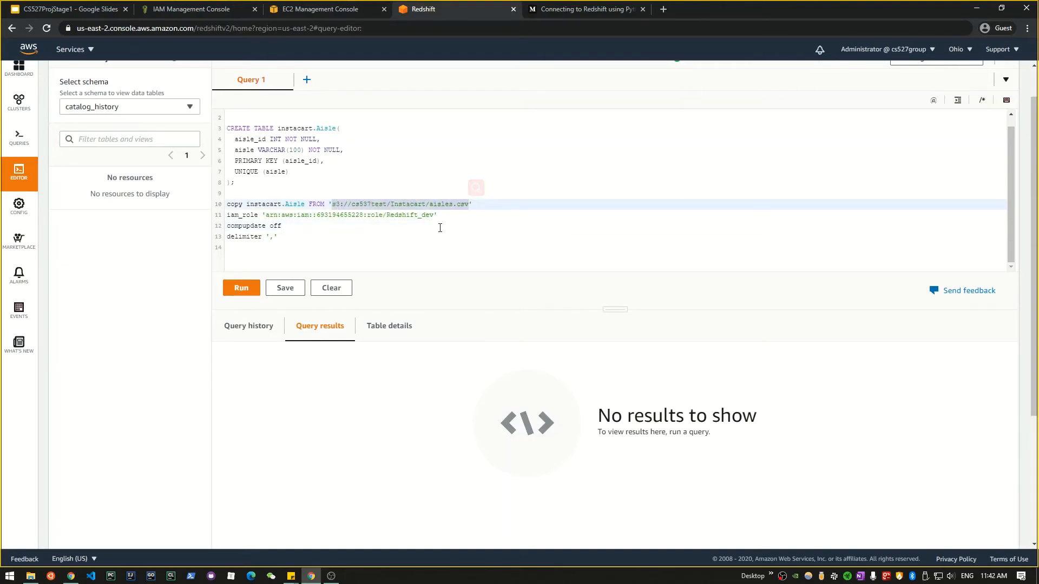
Step: Review the COPY command and its options in the editor
click(342, 206)
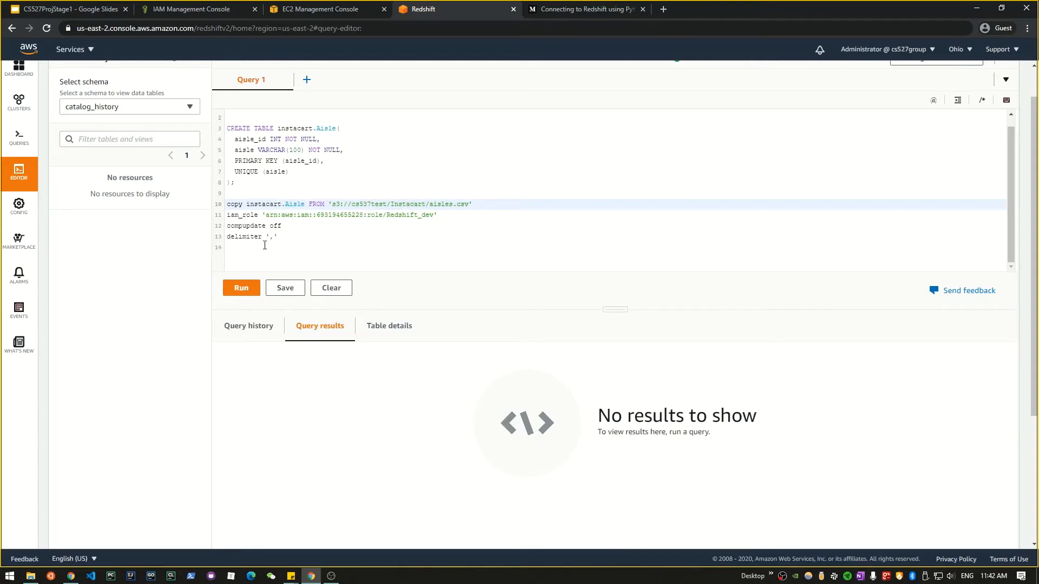
click(286, 237)
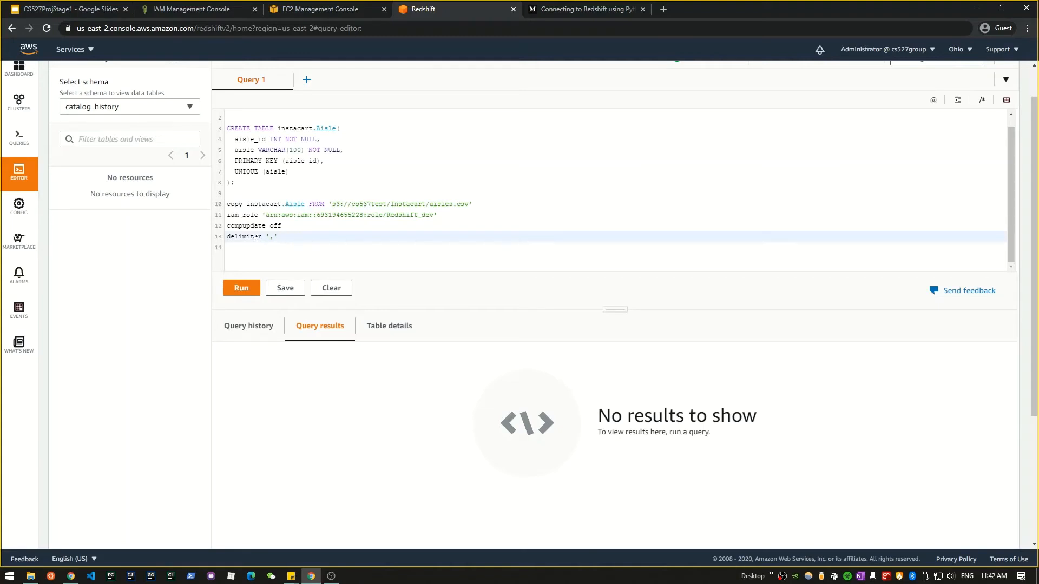
drag(279, 237, 216, 215)
scroll(282, 238, down, 1)
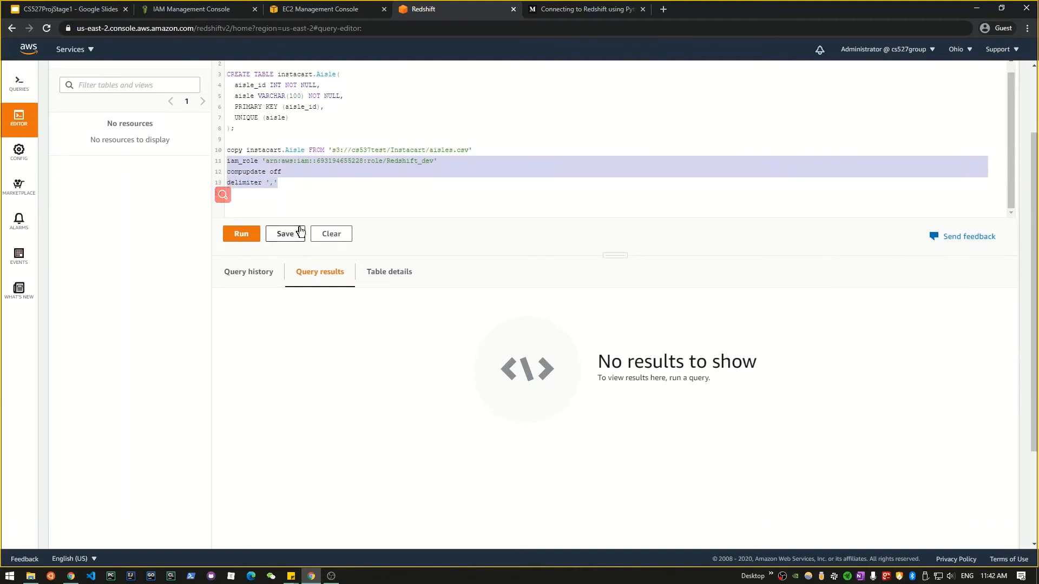
click(301, 185)
drag(277, 183, 206, 149)
Step: Add SELECT * FROM instacart.Aisle on a new line 15 and select it
click(280, 204)
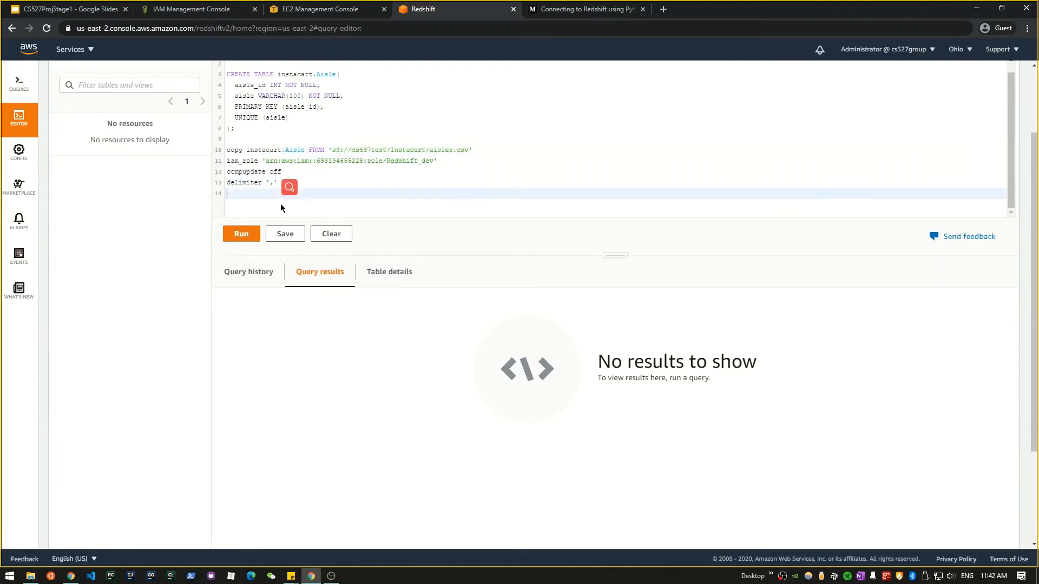
key(Return)
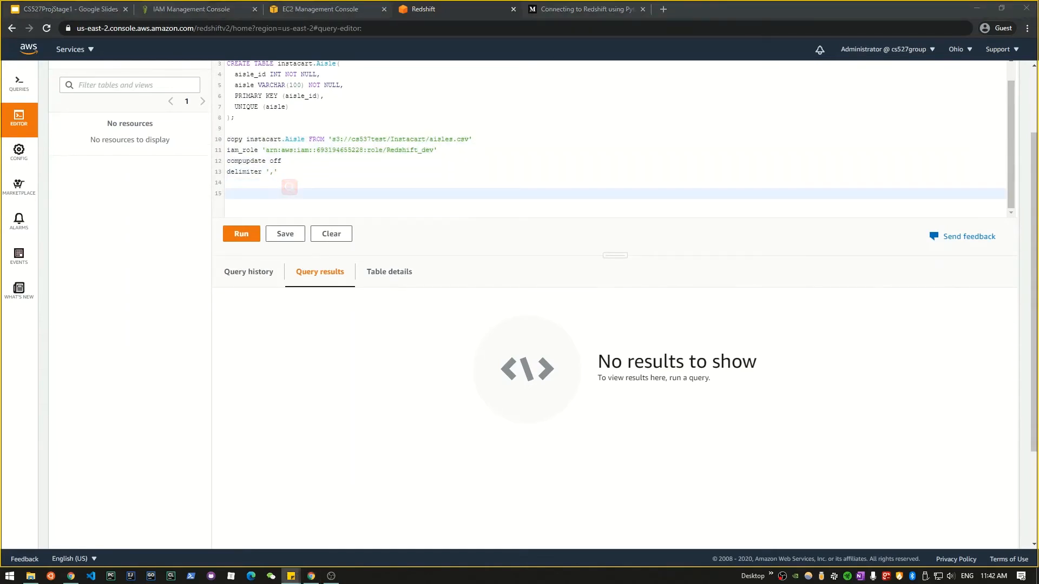
click(234, 191)
key(ctrl+v)
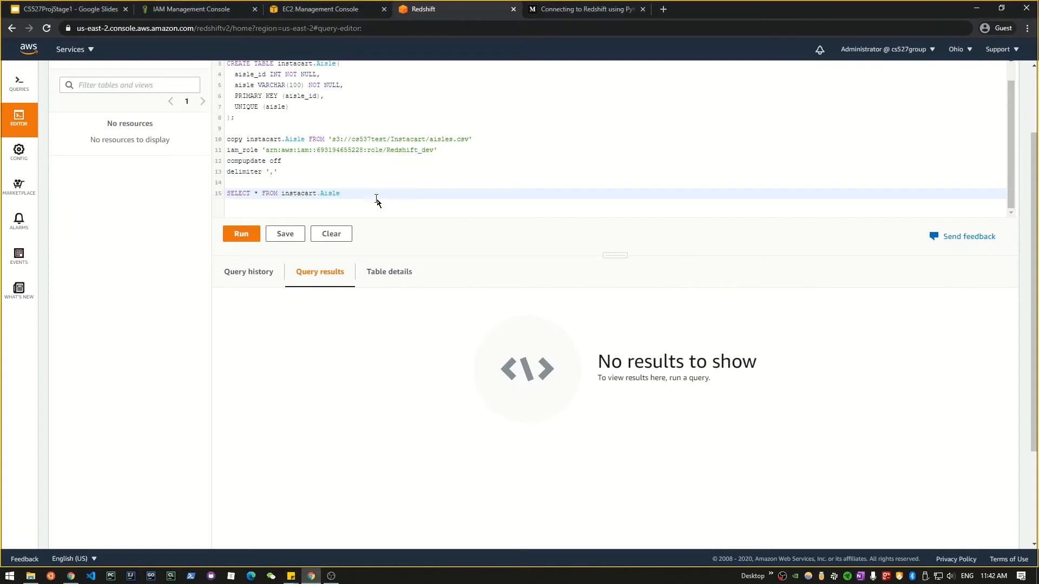
drag(377, 199, 216, 190)
click(261, 208)
drag(349, 191, 212, 194)
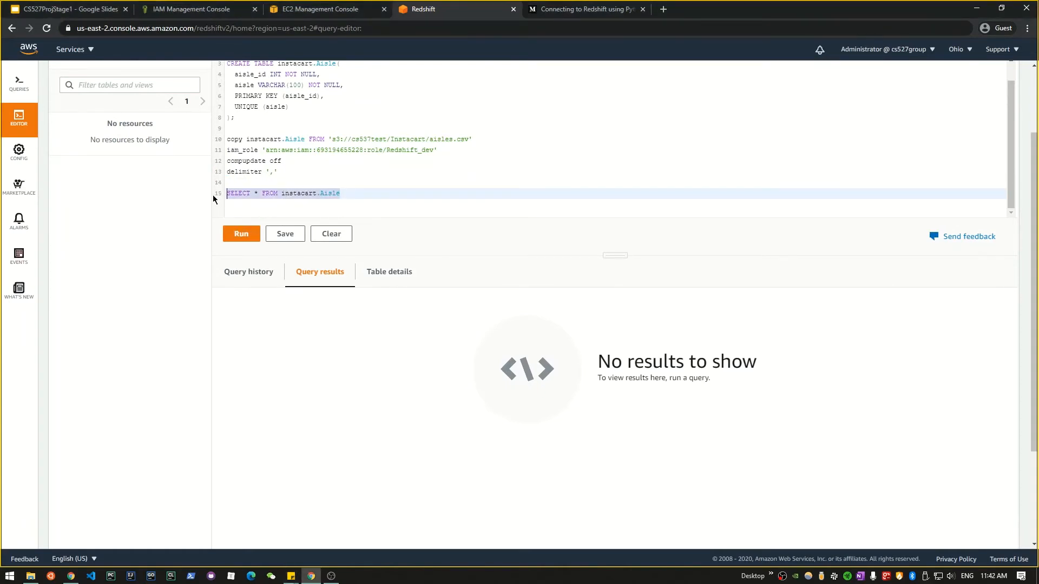
Step: Run the SELECT, view result rows 31–40 of 100, then go to the slides
click(238, 236)
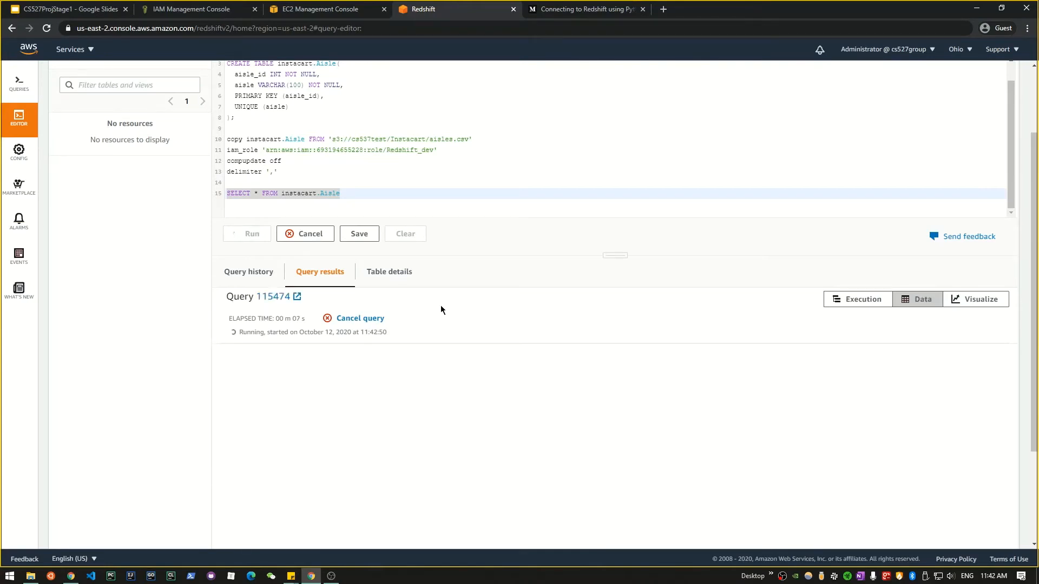
scroll(524, 301, down, 3)
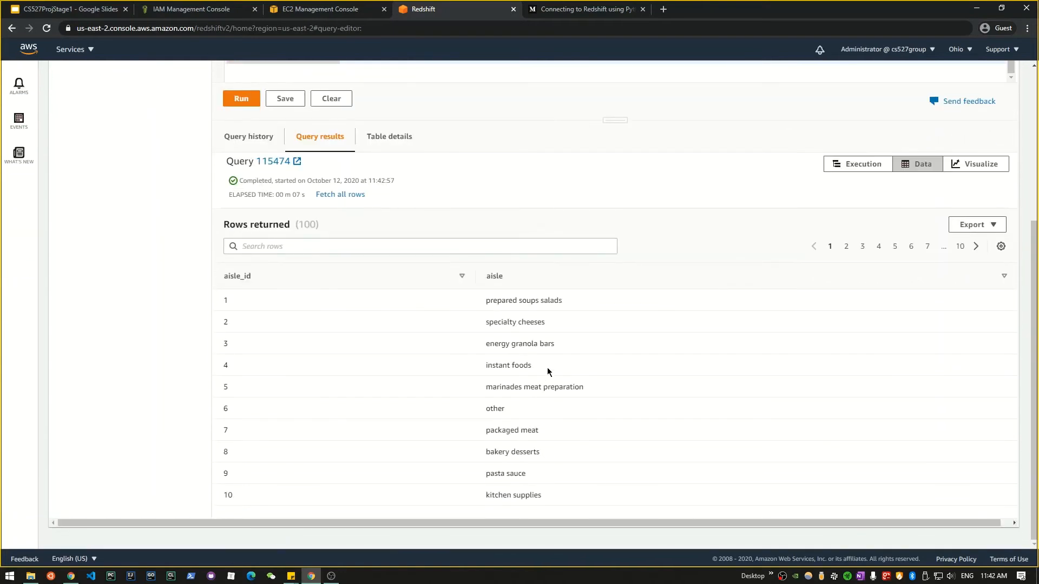
scroll(529, 458, up, 1)
scroll(528, 391, down, 1)
click(878, 247)
scroll(522, 452, up, 1)
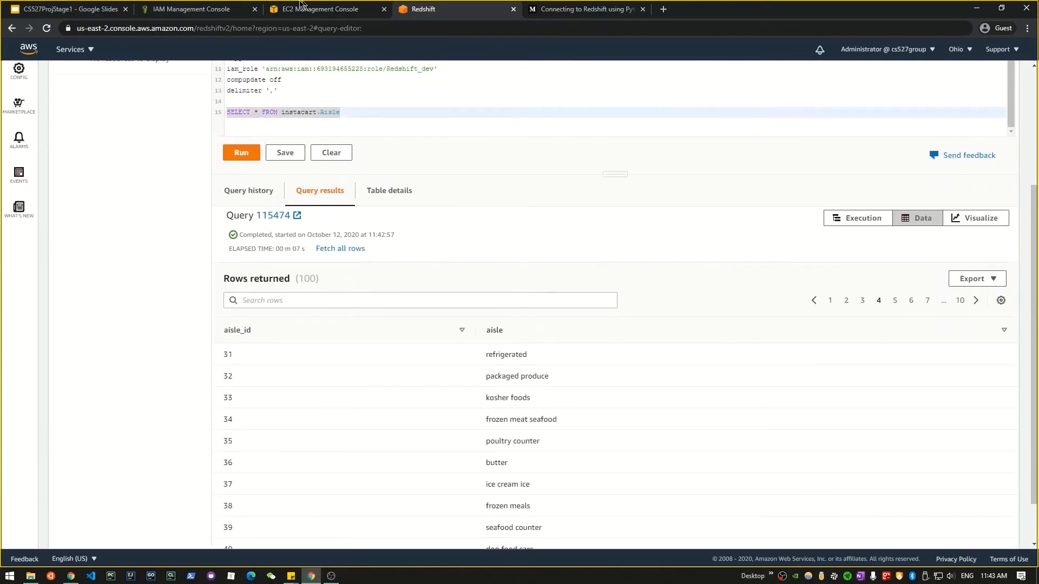
click(56, 13)
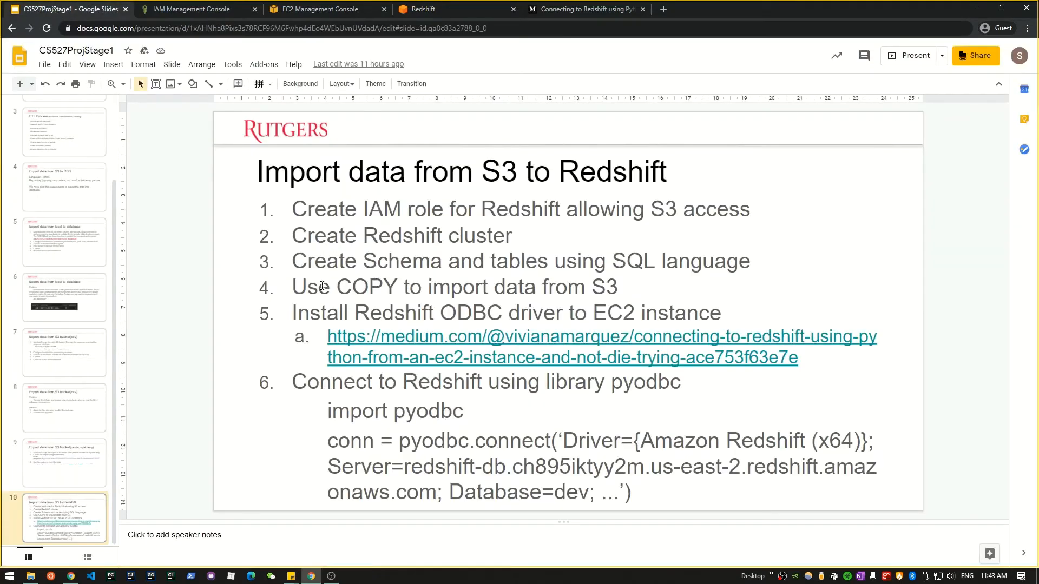
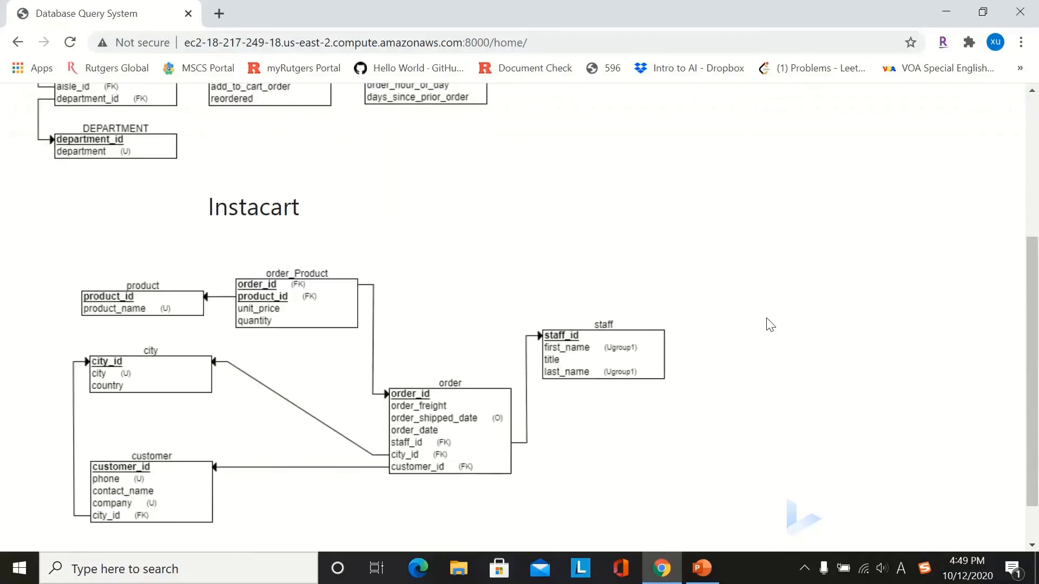
Step: Open the Instacart query page, show the RDS/RedShift engine choices, then bring up the slides
scroll(770, 325, up, 5)
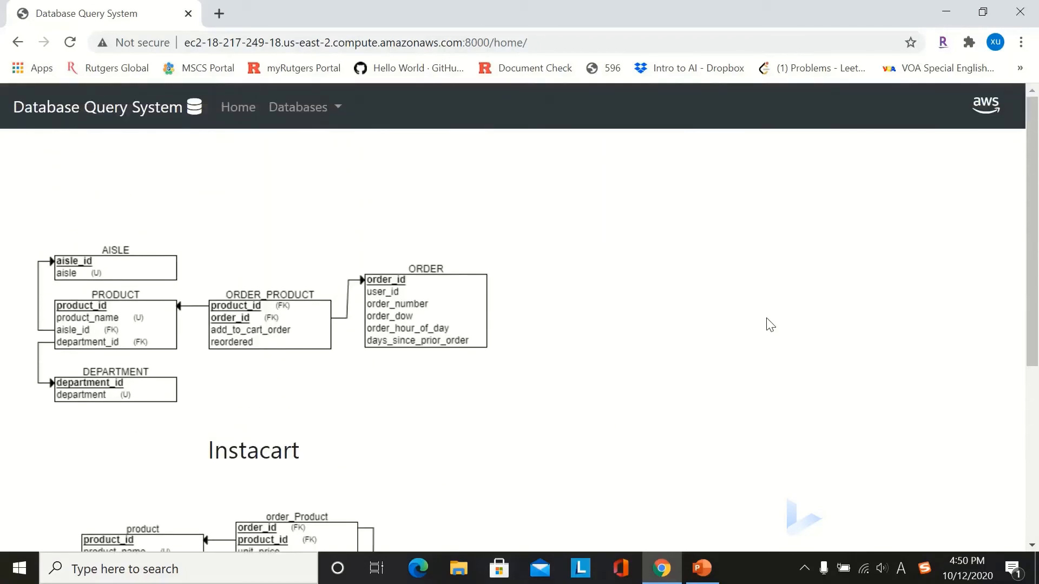
click(319, 113)
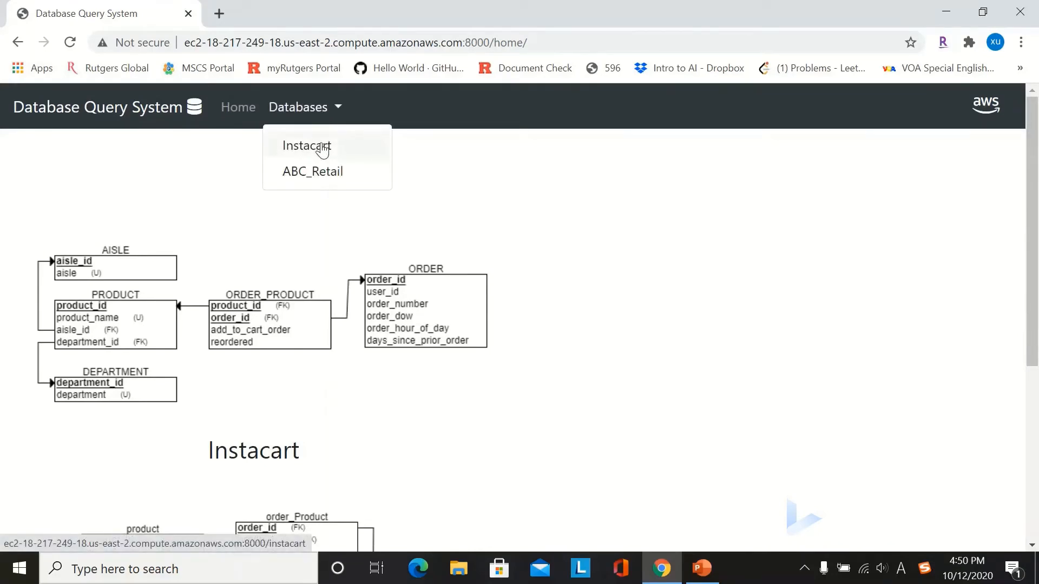
click(323, 149)
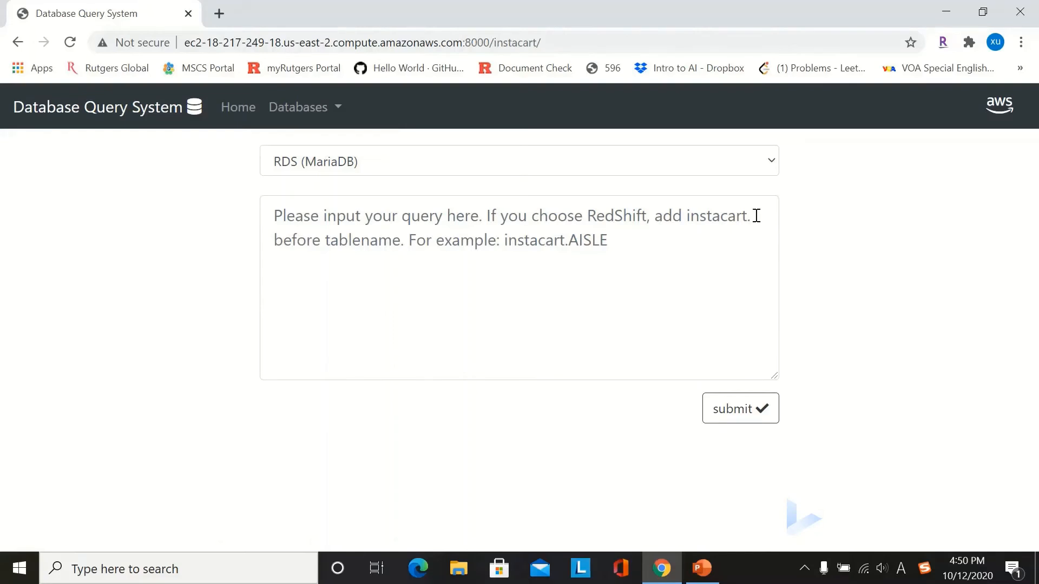
click(768, 163)
click(774, 166)
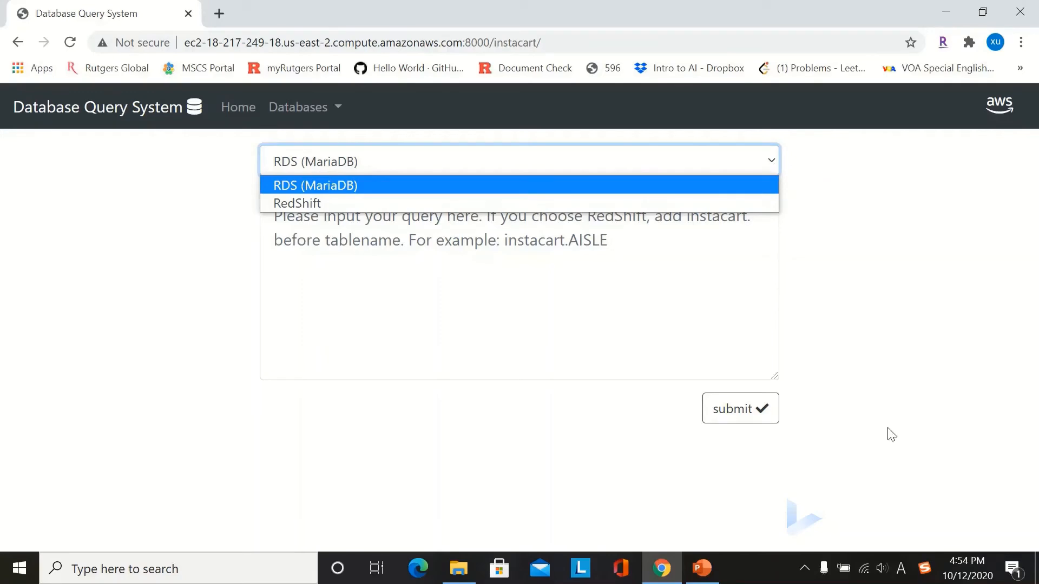
click(700, 569)
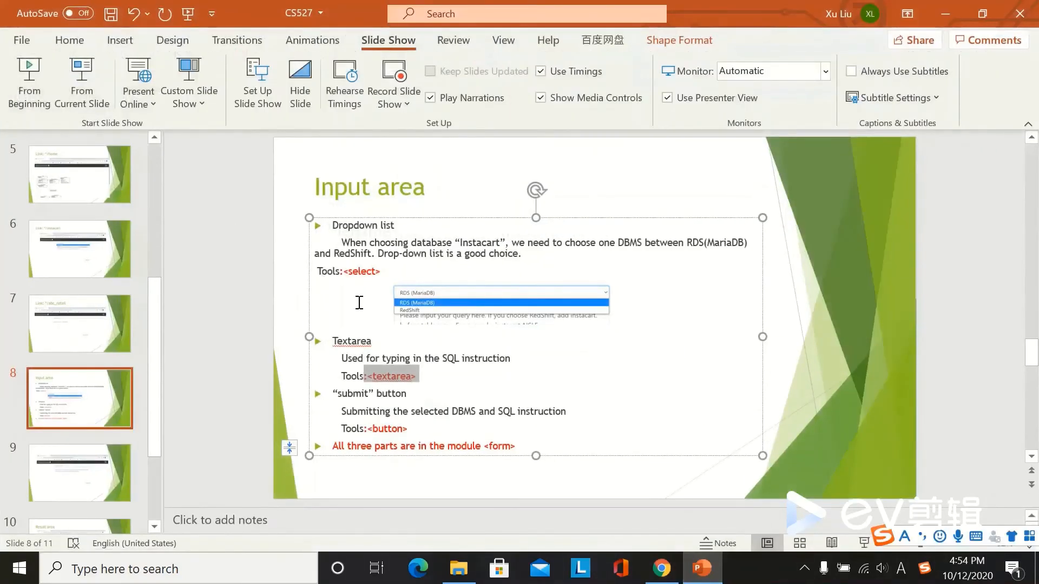
Step: Highlight the <select> tag on slide 8 and demo the engine dropdown, keeping RDS (MariaDB)
click(360, 299)
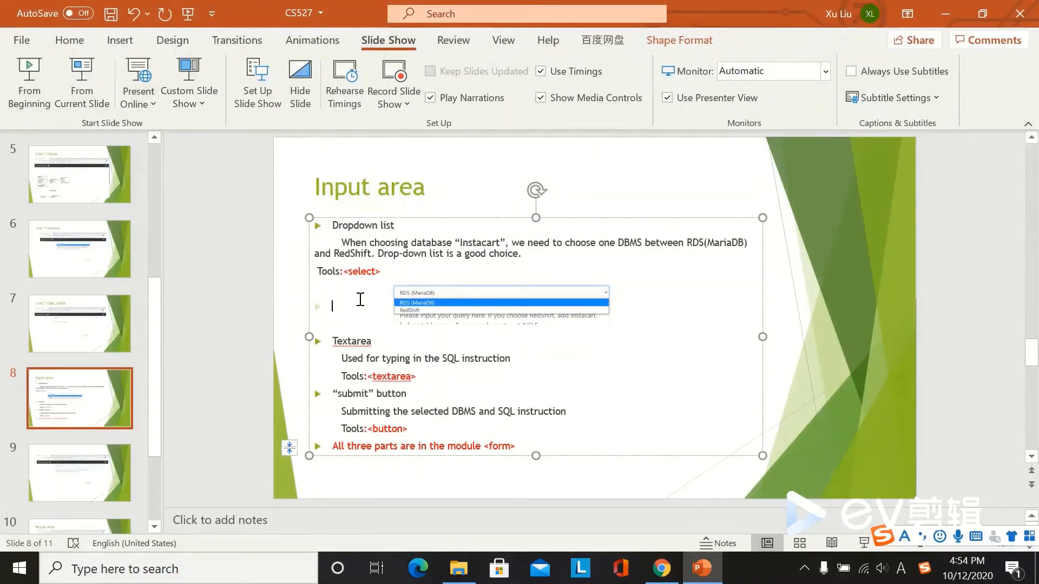
drag(386, 272, 340, 274)
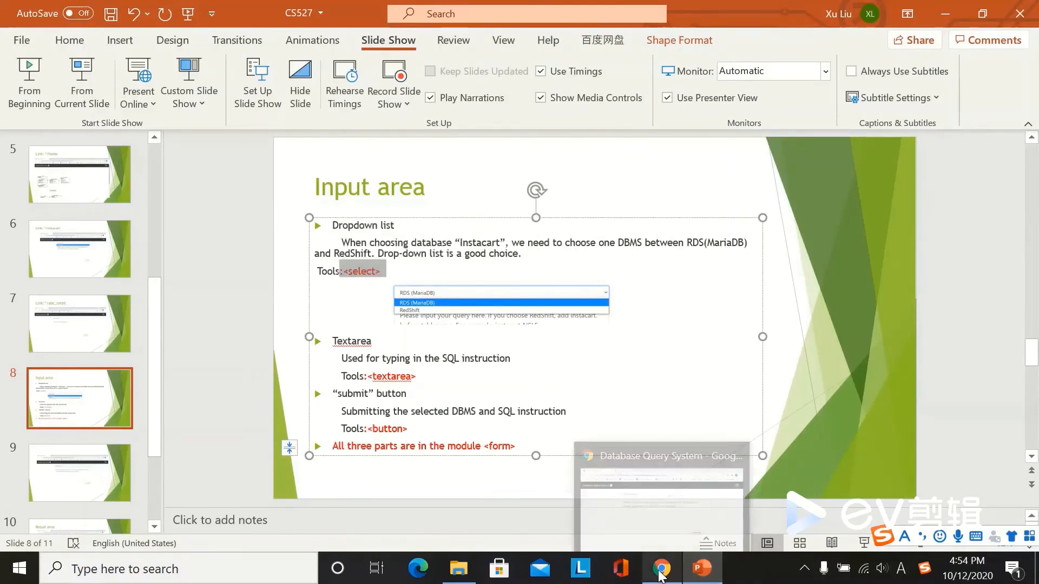
click(661, 573)
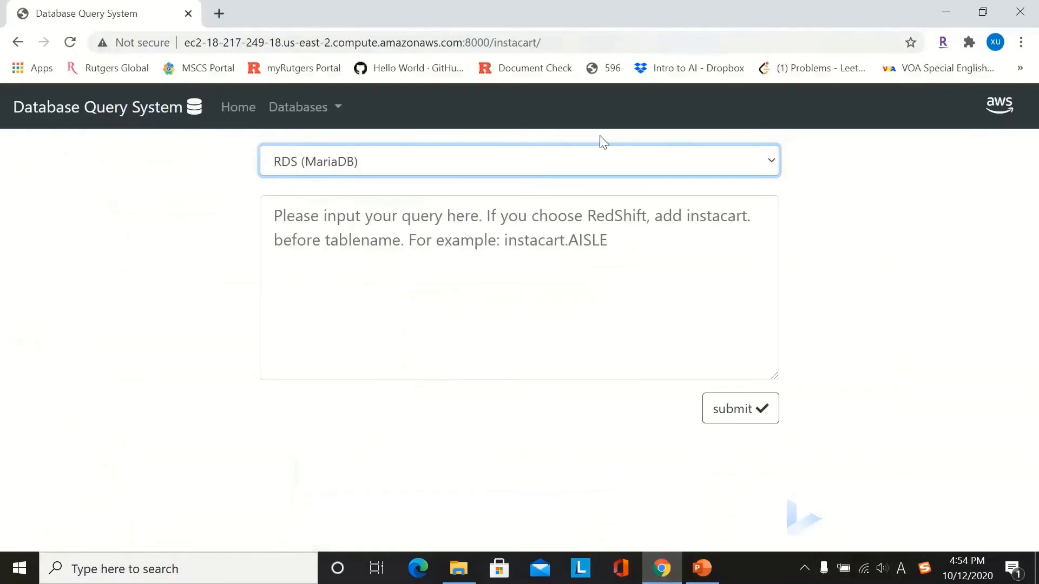
click(771, 165)
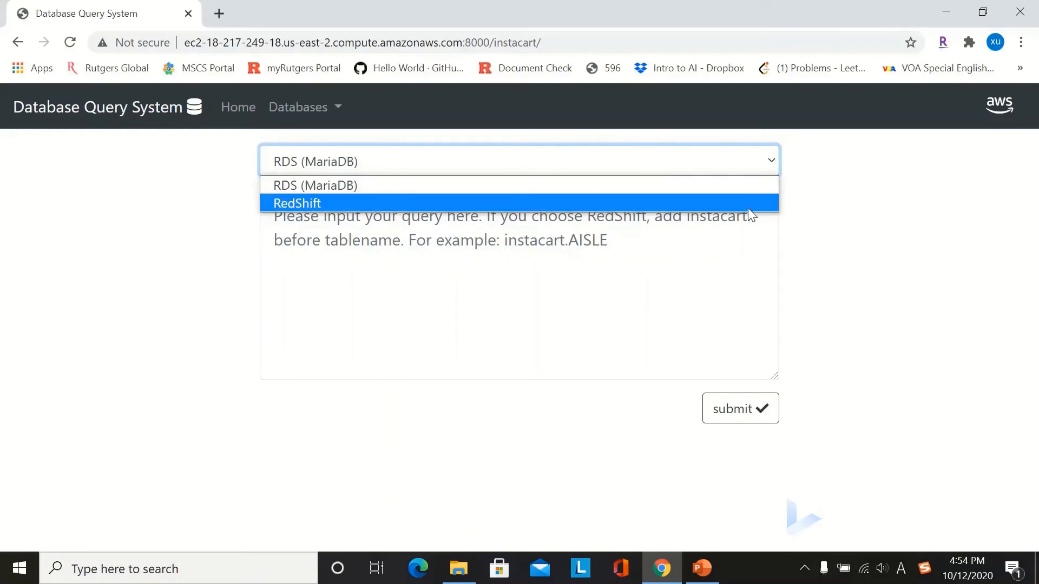
click(909, 202)
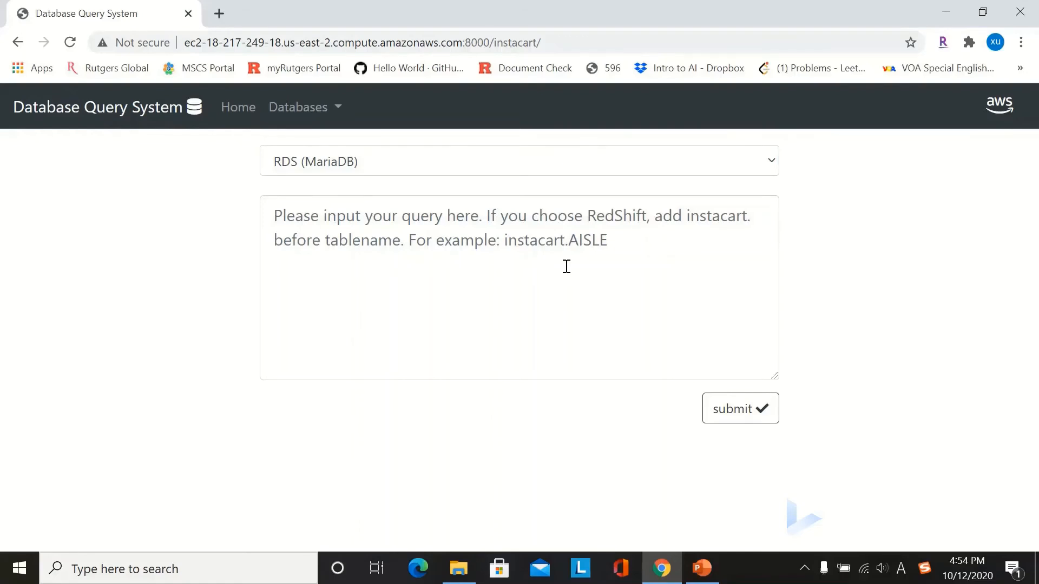
Step: Highlight the <textarea> tag, show the query page, then highlight the <form> tag
click(702, 568)
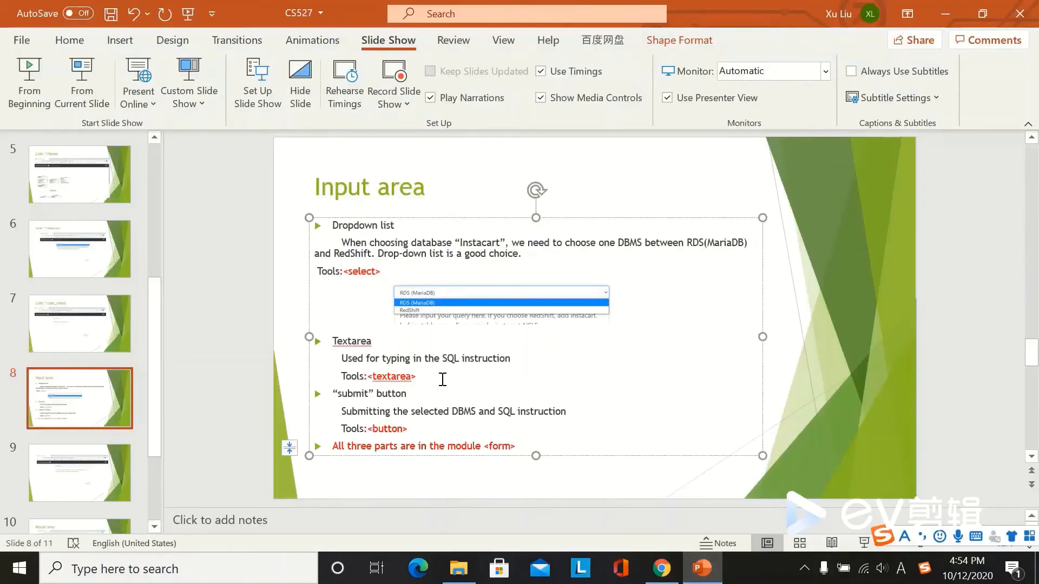
drag(417, 376, 373, 376)
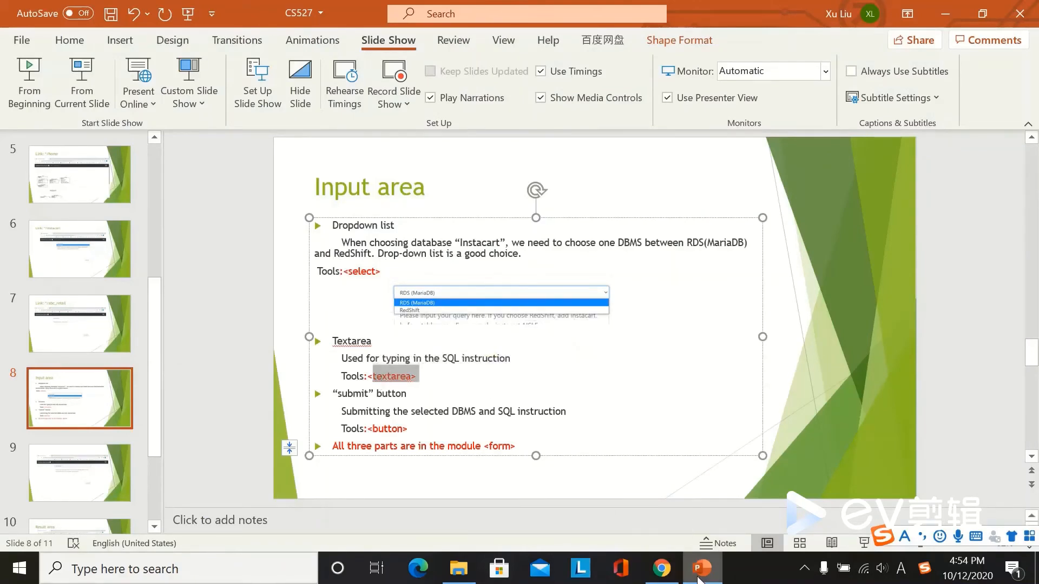
click(699, 570)
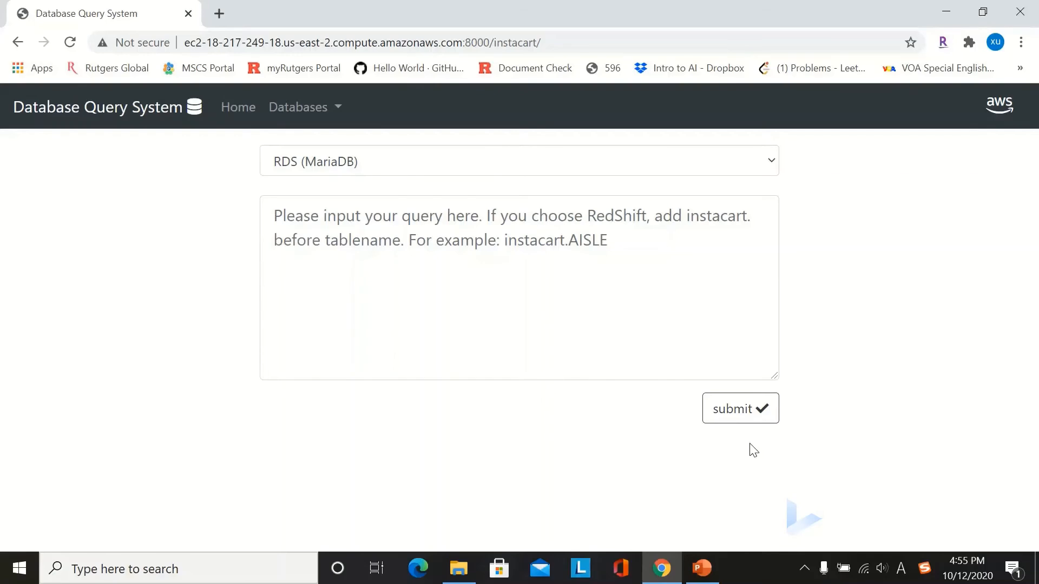
click(706, 571)
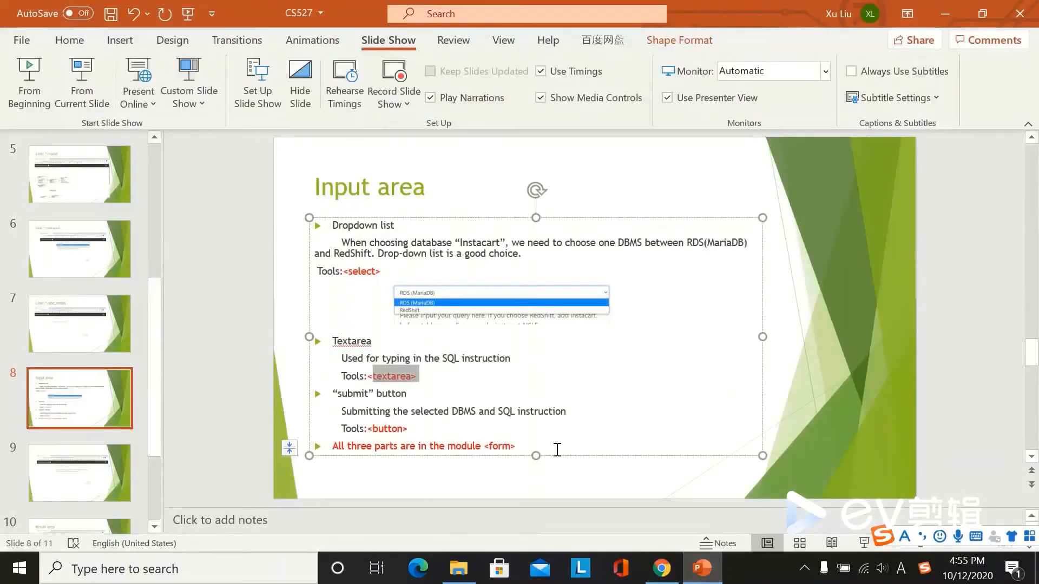
click(522, 450)
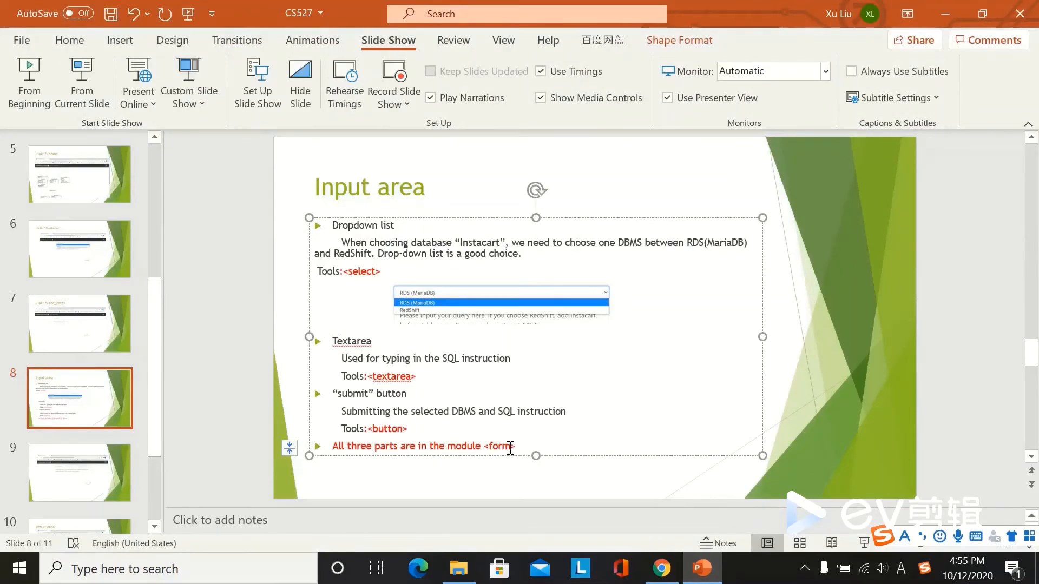
drag(516, 448, 484, 447)
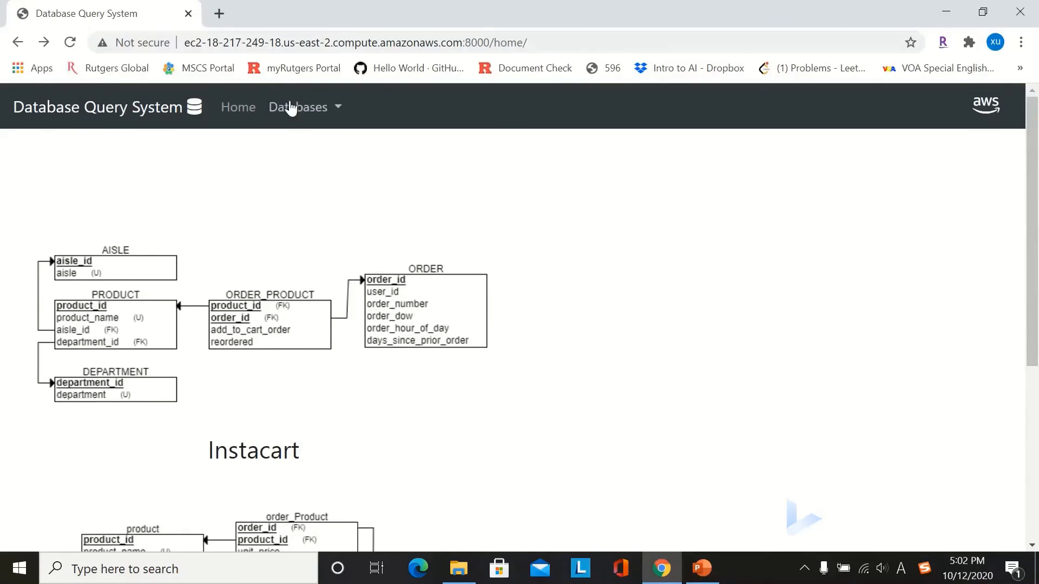
Step: On the Instacart page with RDS (MariaDB), enter the query SELECT * FROM PRODUCT
click(323, 112)
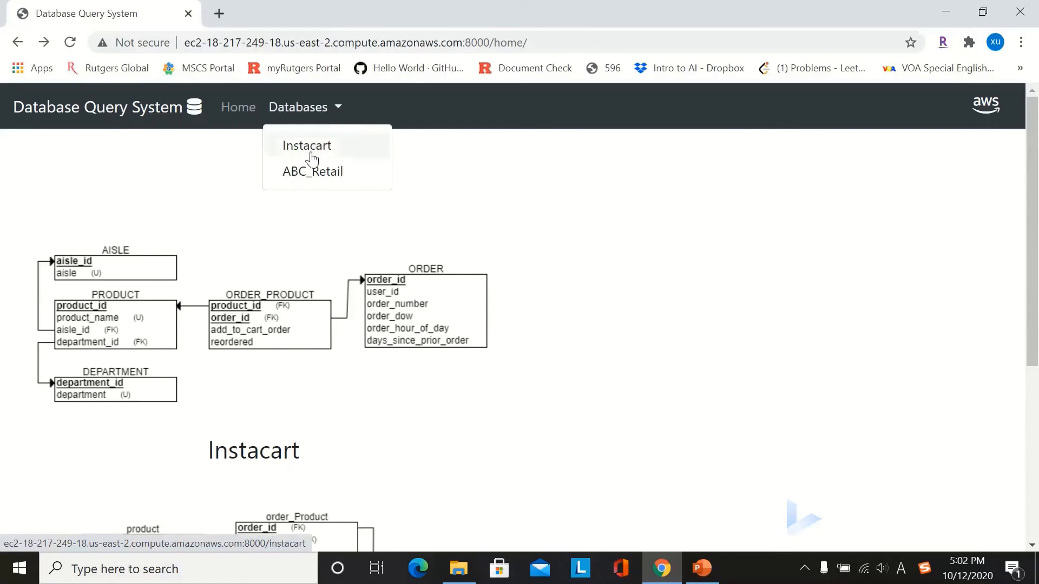
click(338, 148)
click(768, 167)
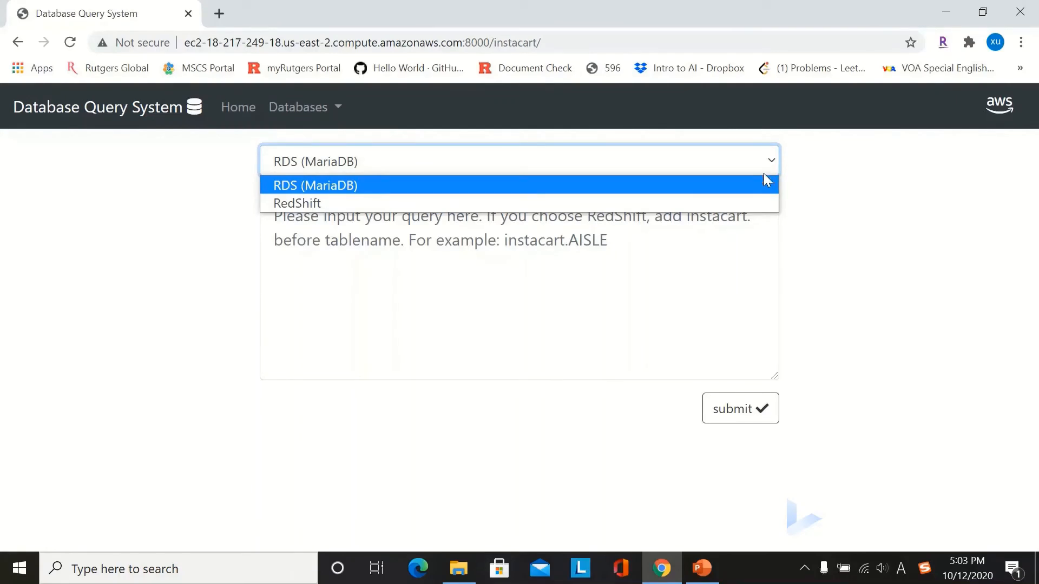
click(765, 185)
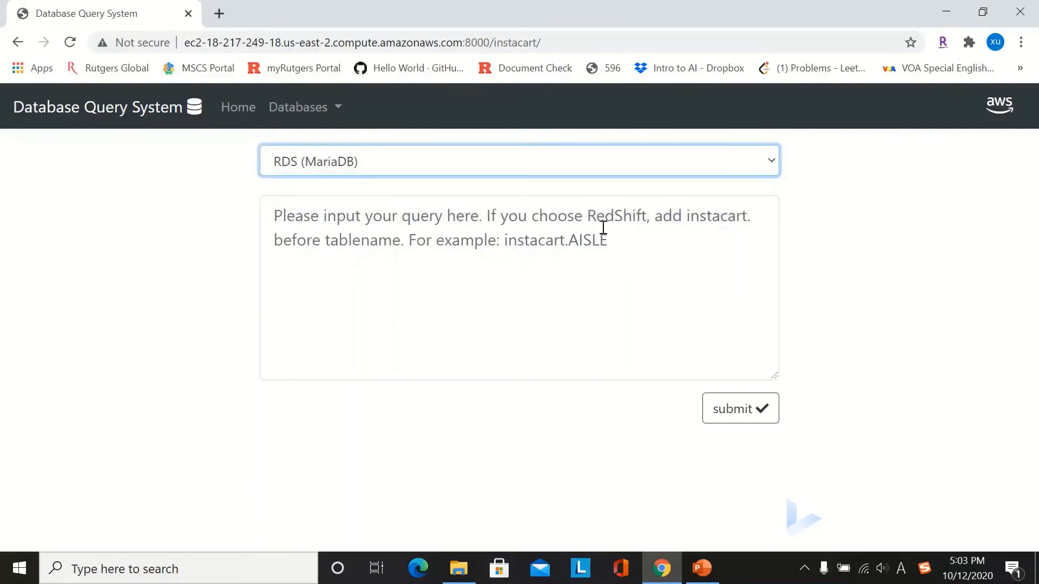
click(604, 228)
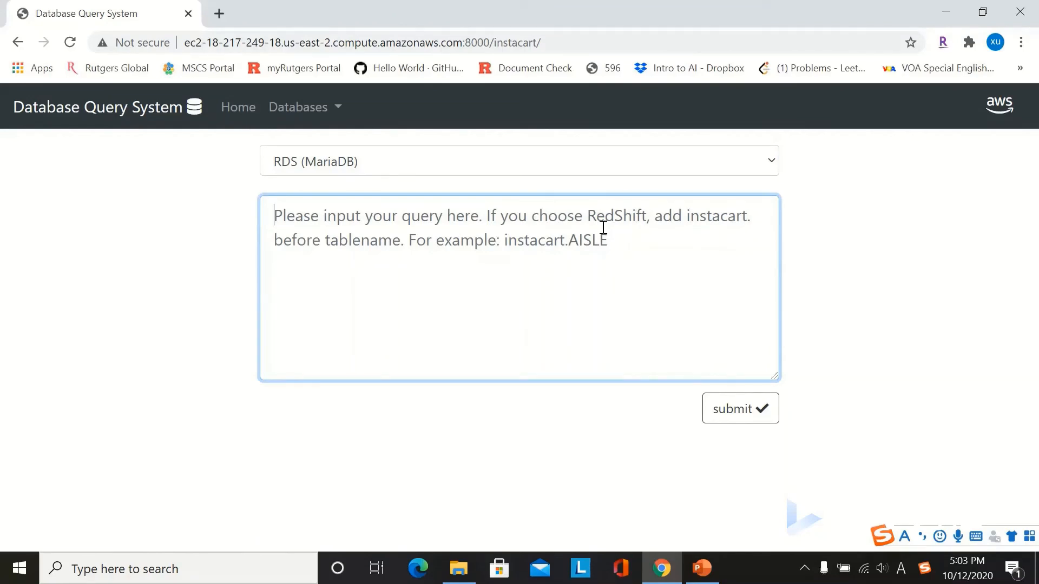
text(SELEC)
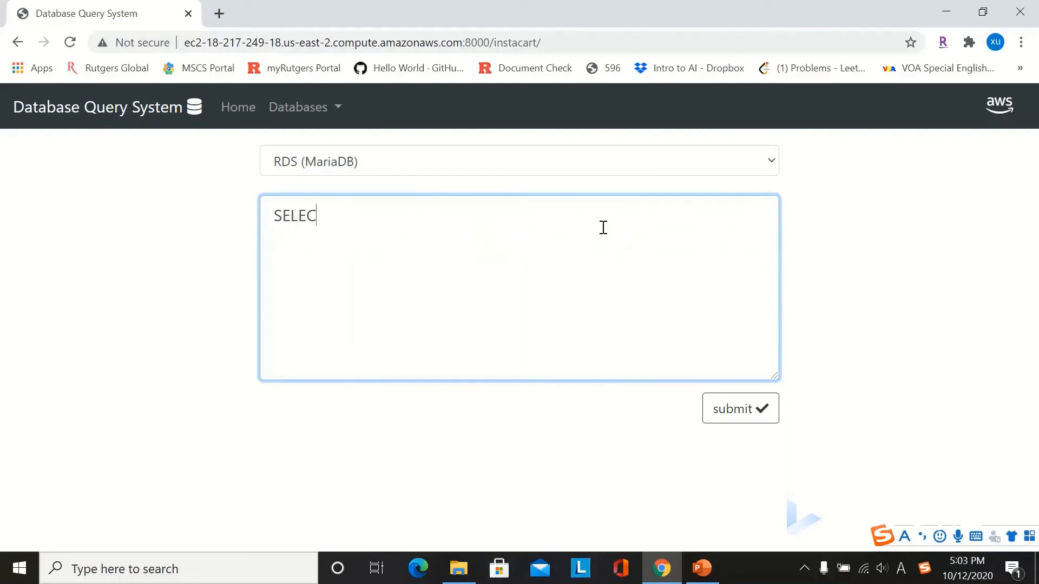
text(T * FROM PRODUCT)
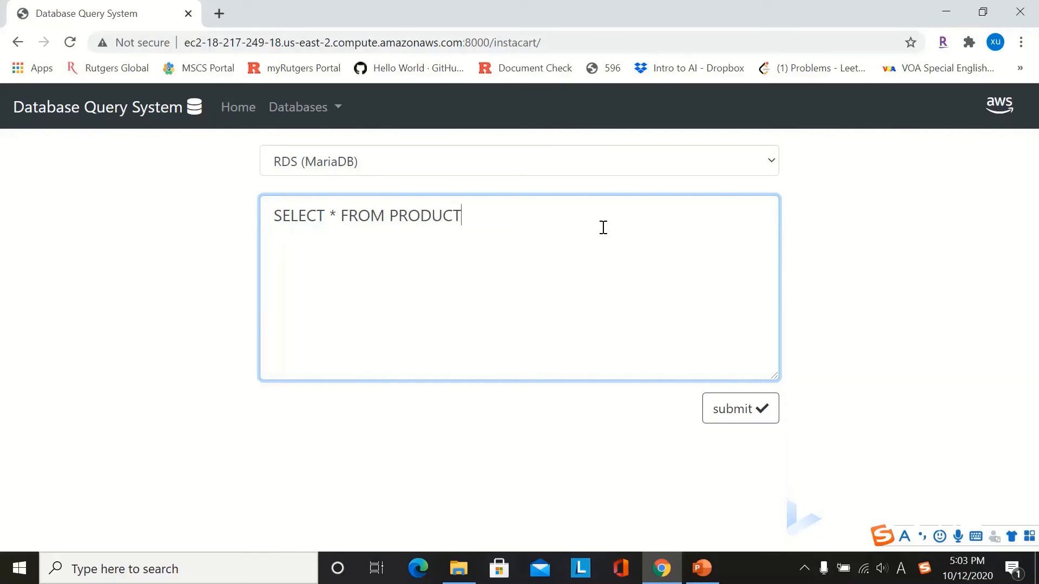
Step: Run the PRODUCT query and browse the first and second pages of results
click(732, 416)
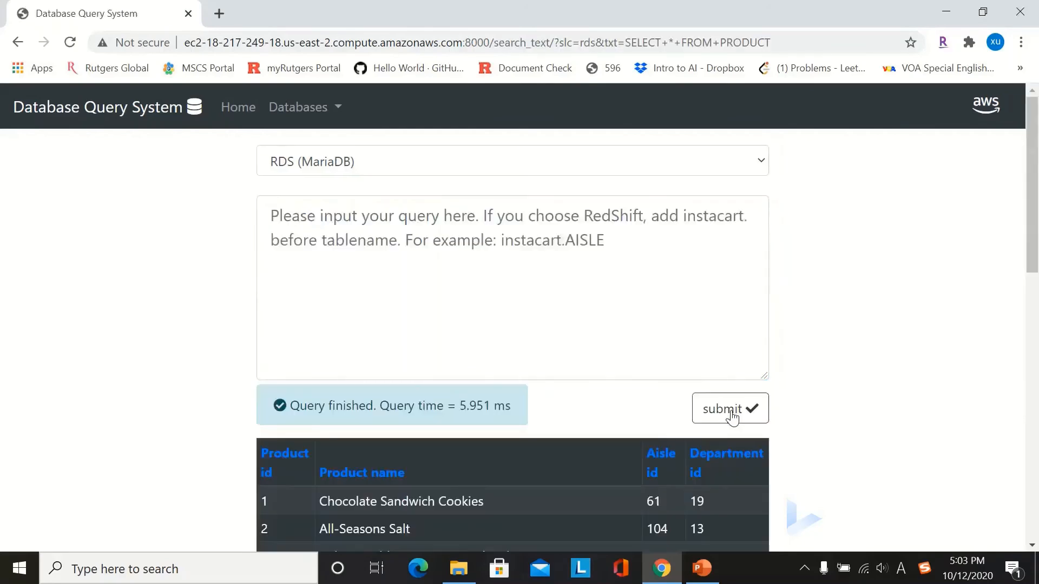
scroll(860, 334, down, 5)
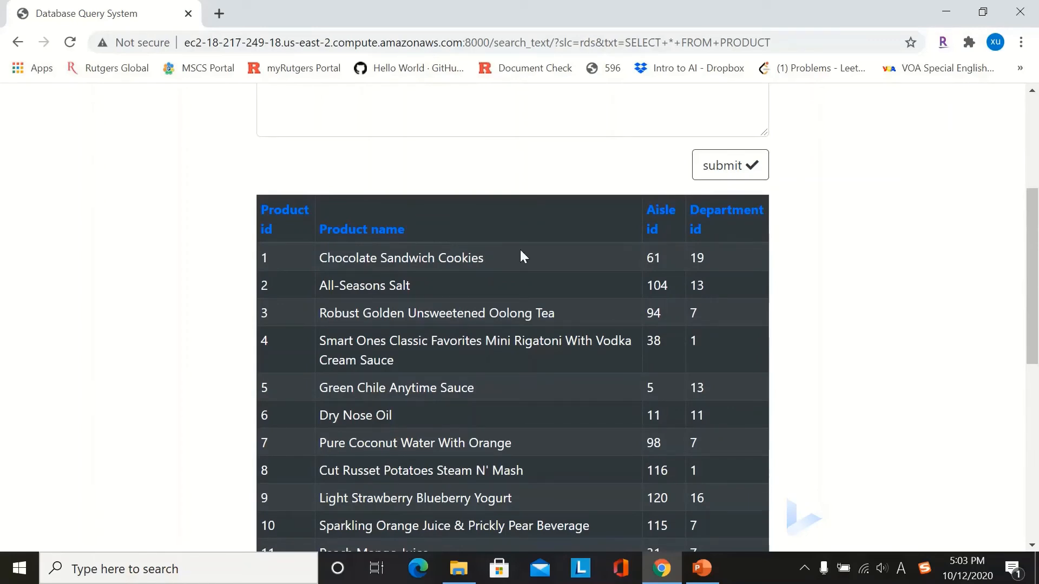
scroll(521, 251, down, 6)
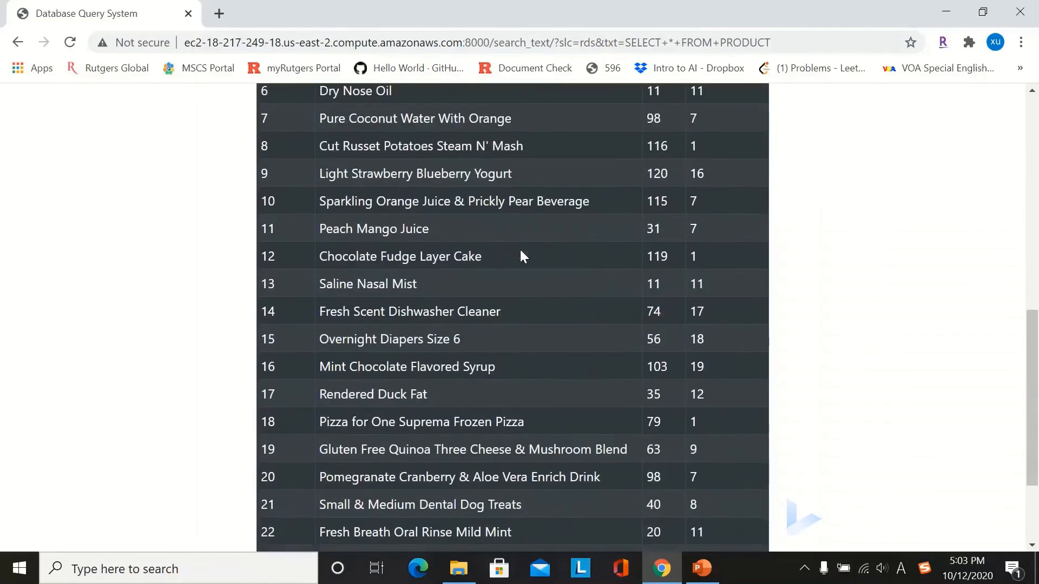
scroll(520, 256, down, 3)
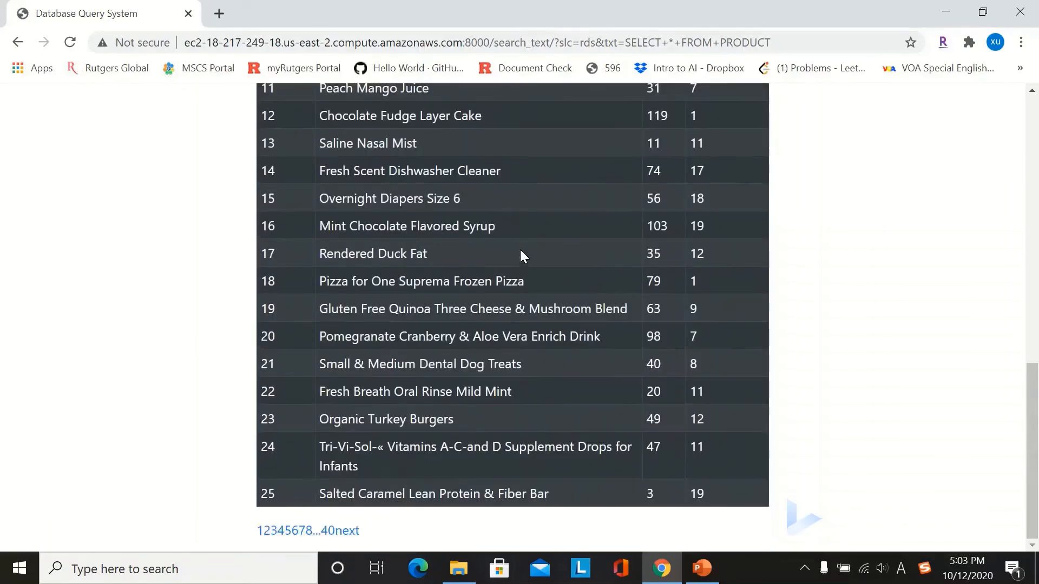
click(269, 532)
scroll(391, 446, down, 13)
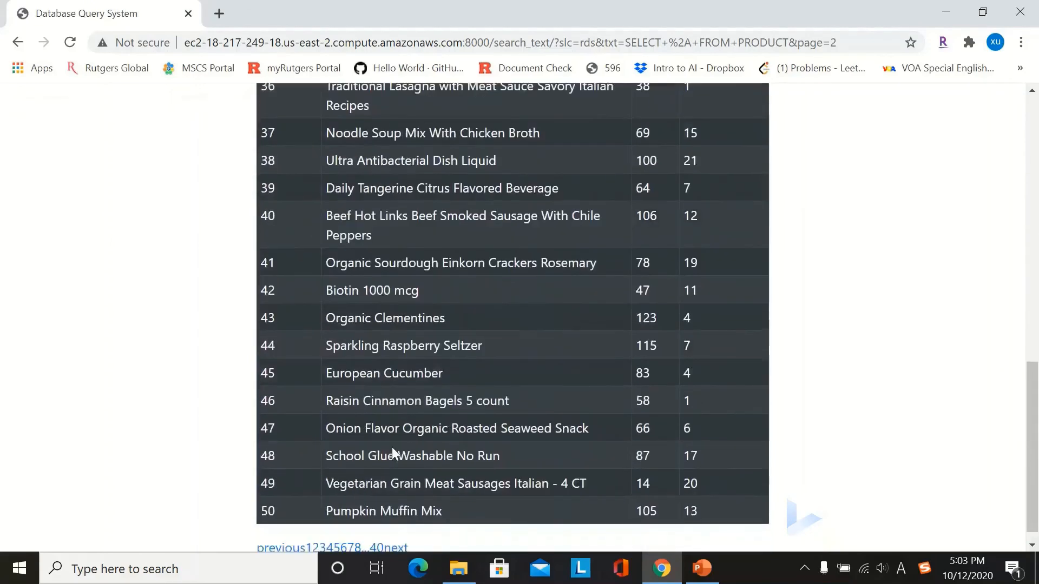
scroll(391, 447, up, 13)
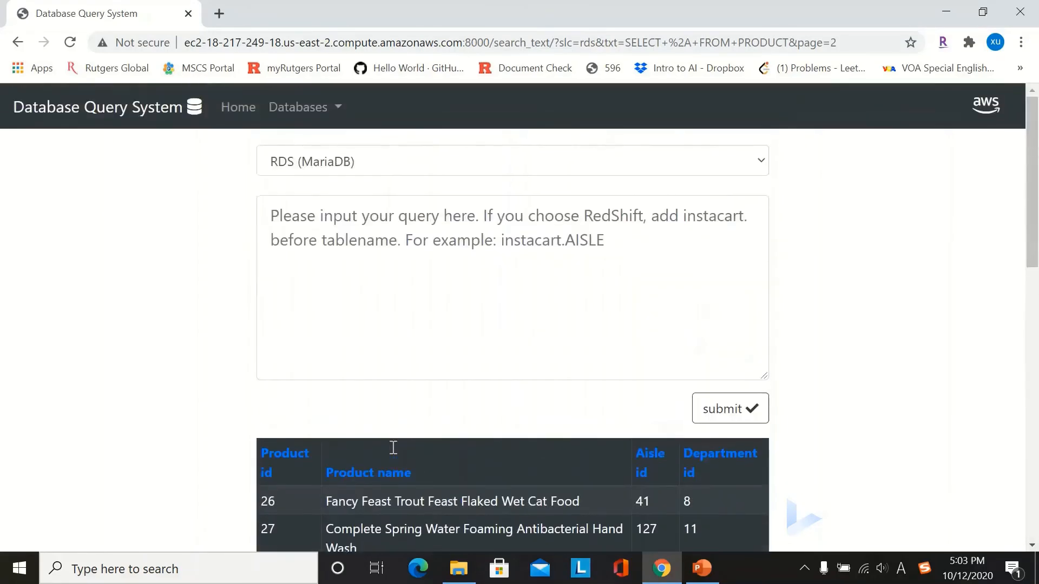
scroll(392, 446, down, 7)
scroll(393, 446, down, 6)
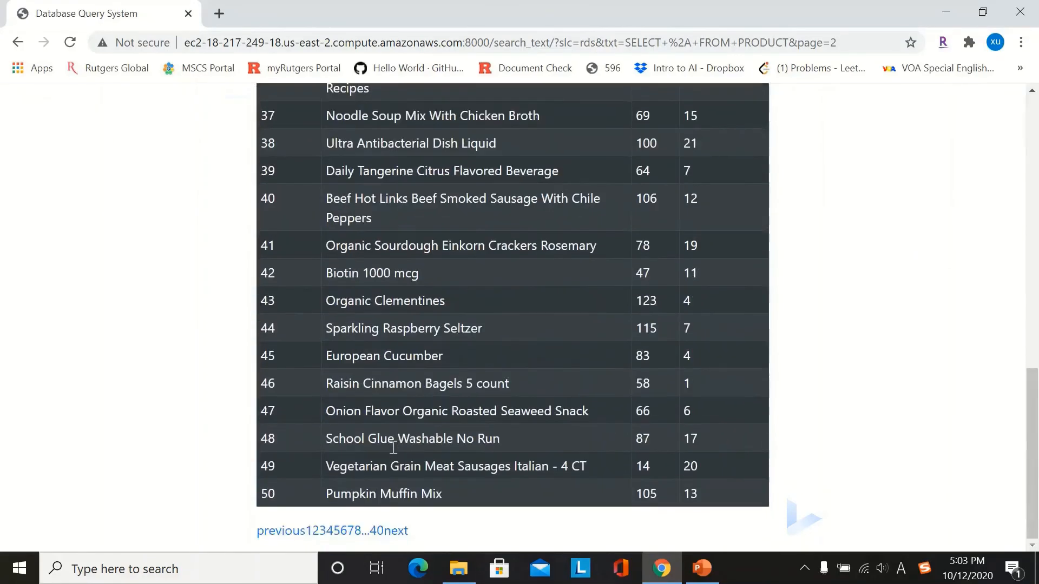
click(294, 533)
scroll(484, 429, down, 3)
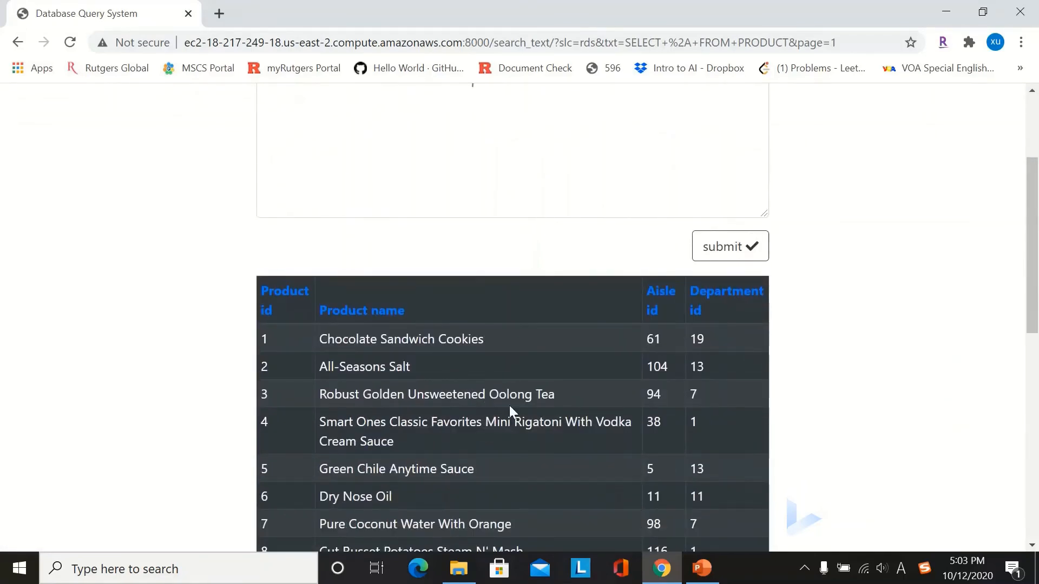
Step: Sort the product results by the Aisle id column and scroll through them
click(660, 295)
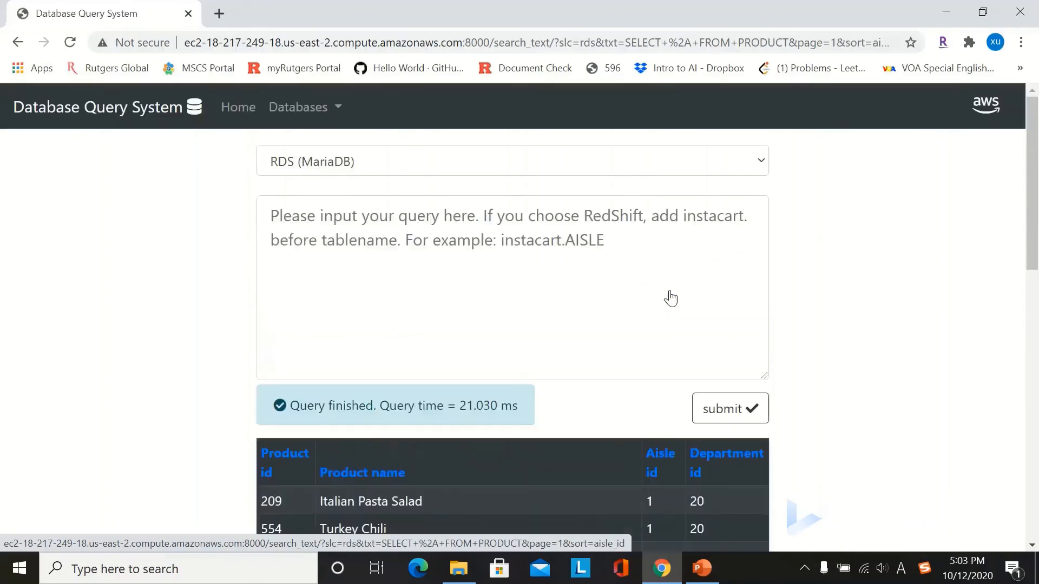
scroll(669, 297, down, 3)
scroll(670, 296, down, 4)
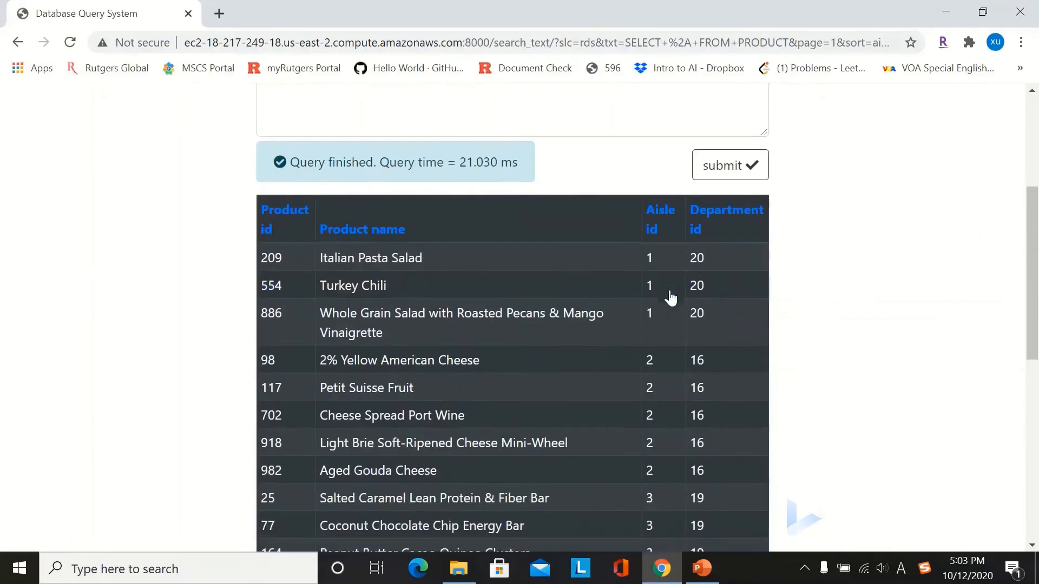
scroll(670, 296, up, 4)
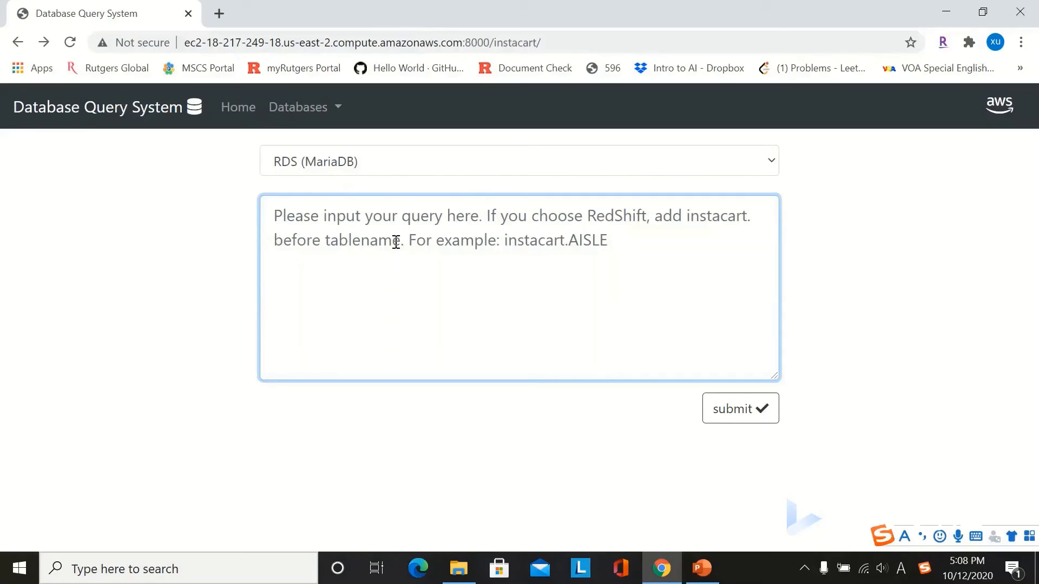
Step: Submit SELECT ID FROM PRODUCT, which is rejected as an invalid query
text(SELECT *)
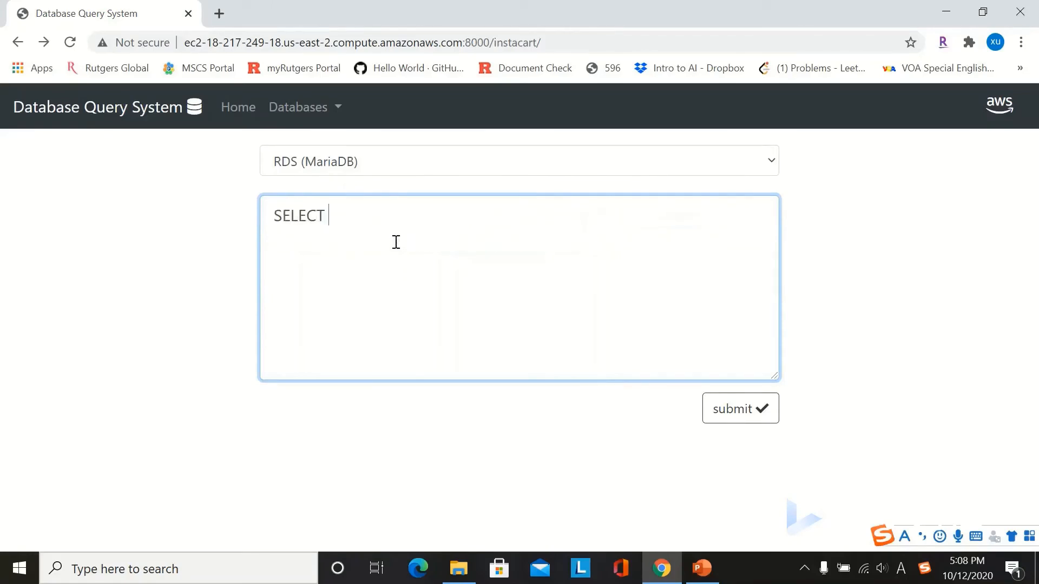
key(BackSpace)
text(ID FROM PRODUCT)
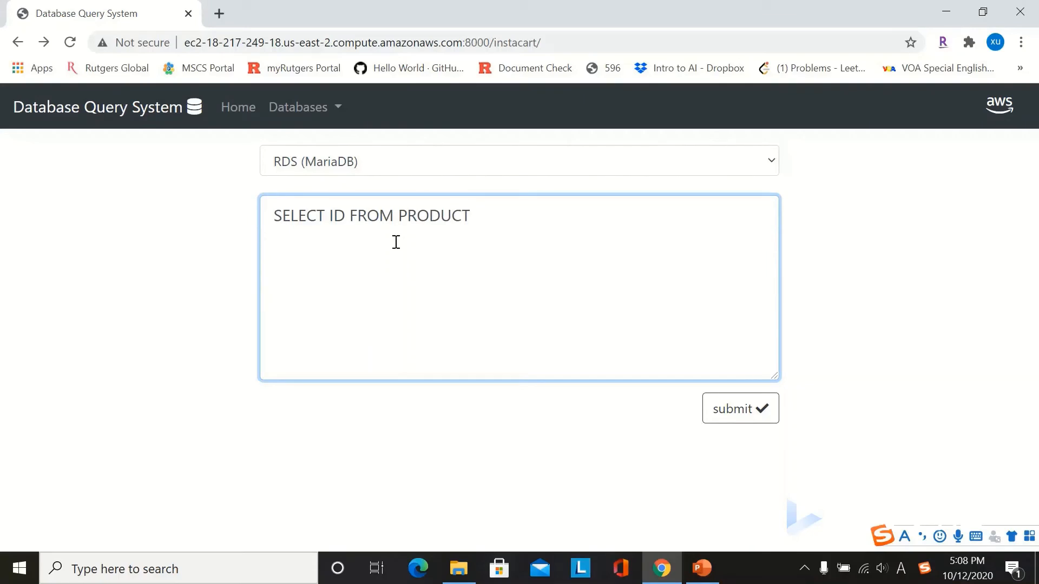
click(737, 429)
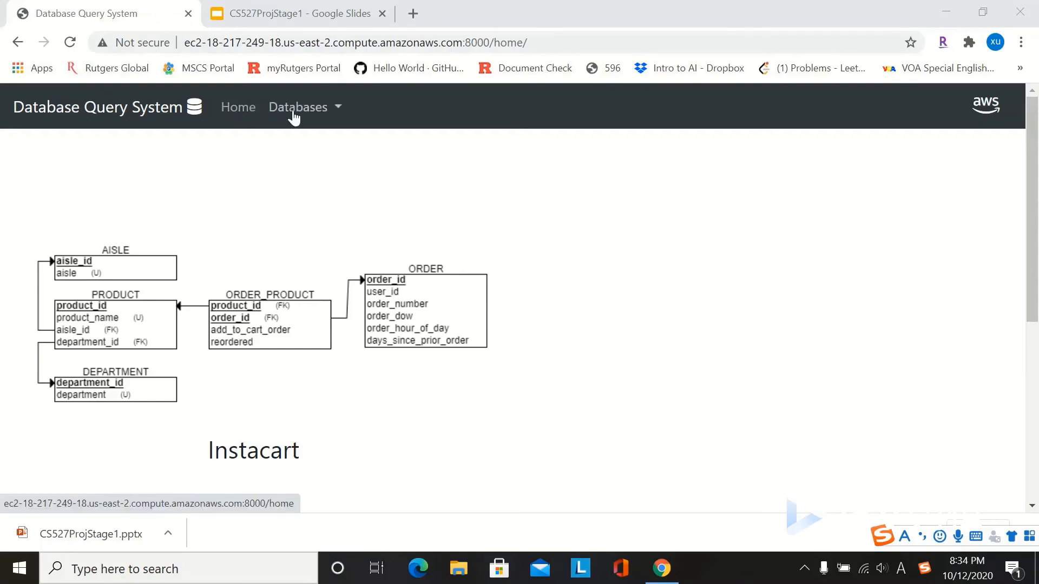
Step: Reopen an empty Instacart query page, keeping RDS (MariaDB) as the engine
click(317, 113)
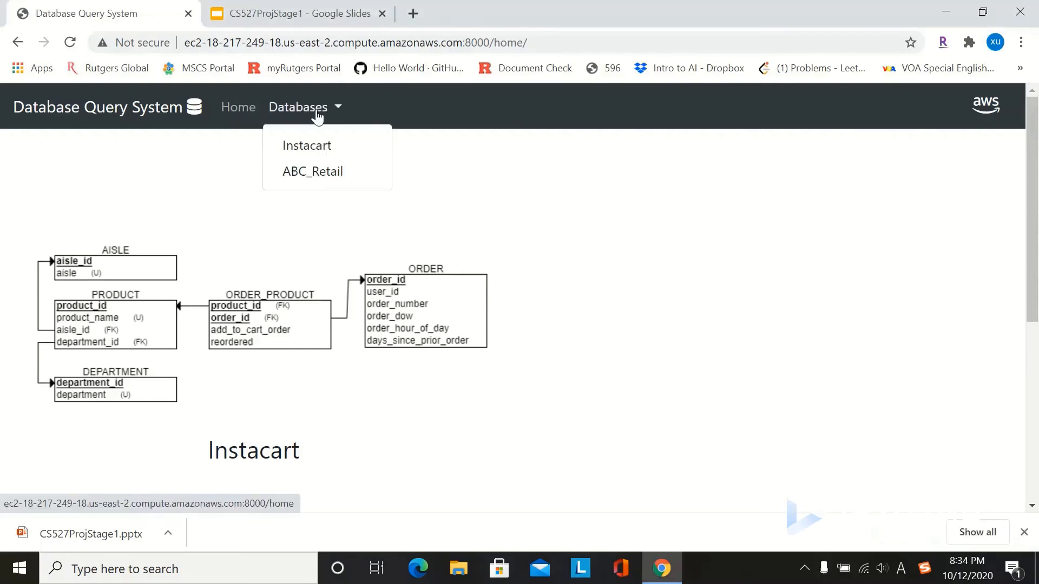
click(327, 152)
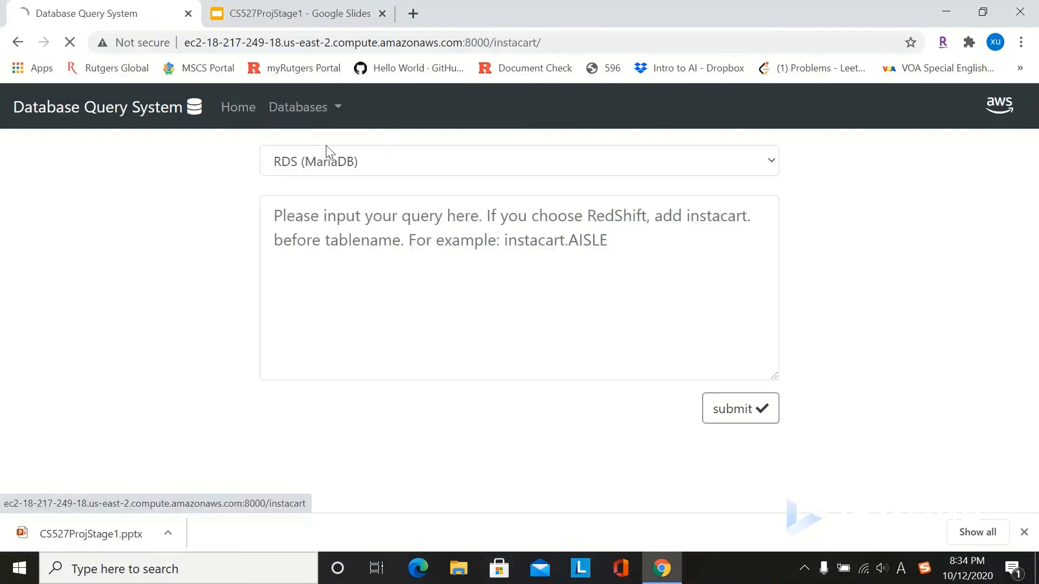
click(771, 162)
click(517, 190)
Step: Run SELECT COUNT(*) FROM AISLE, returning 136 rows
click(434, 224)
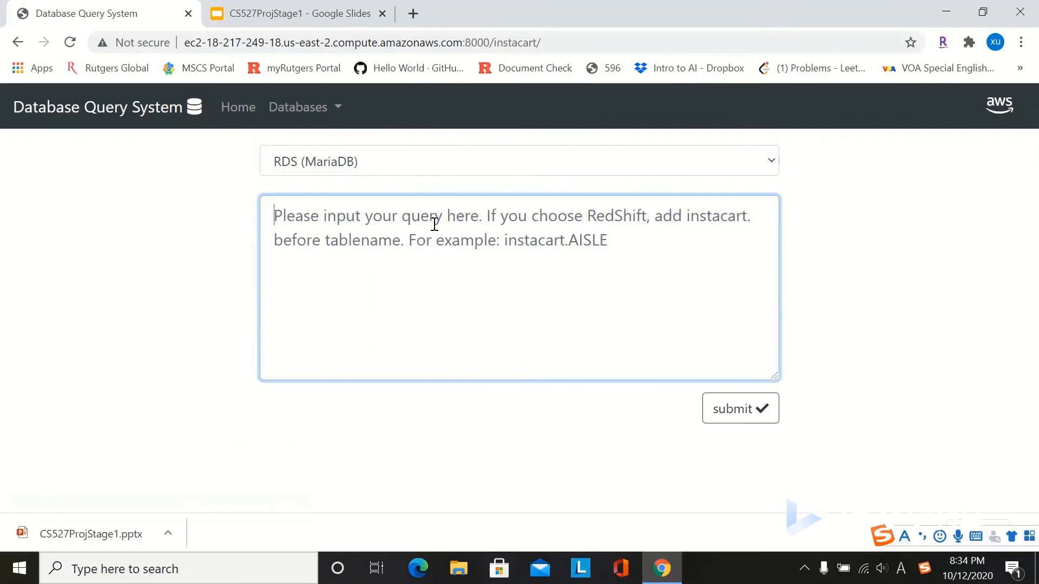
text(SELECT )
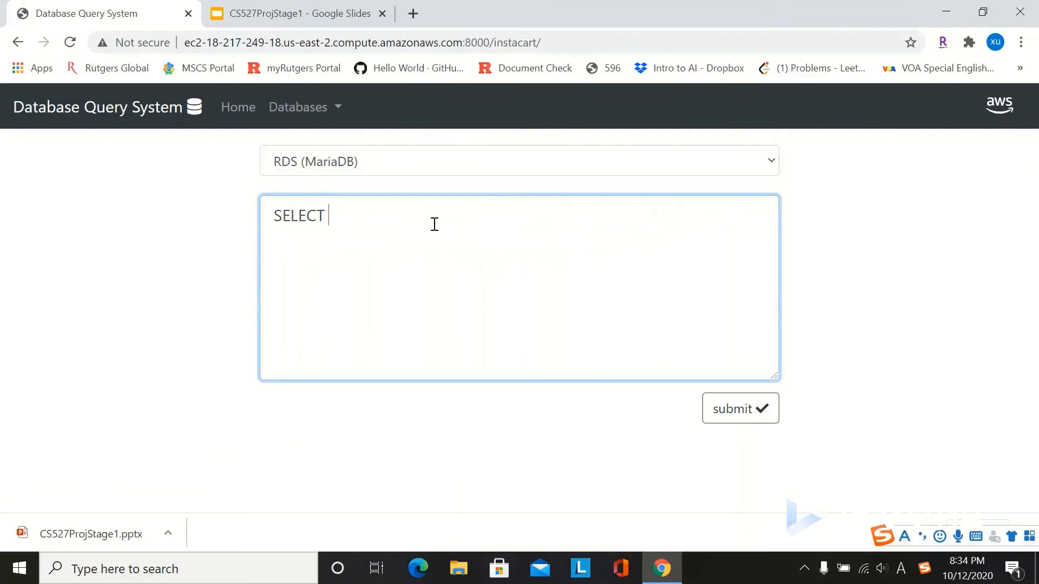
text(COUNT(*))
key(Left)
text(*)
key(Right)
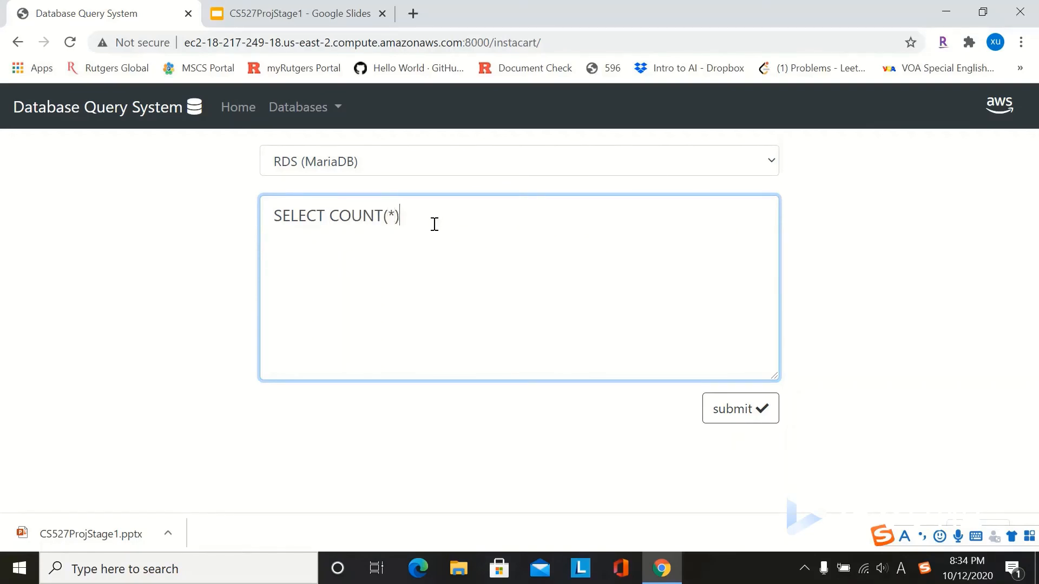
text(FROM AISLE)
click(739, 411)
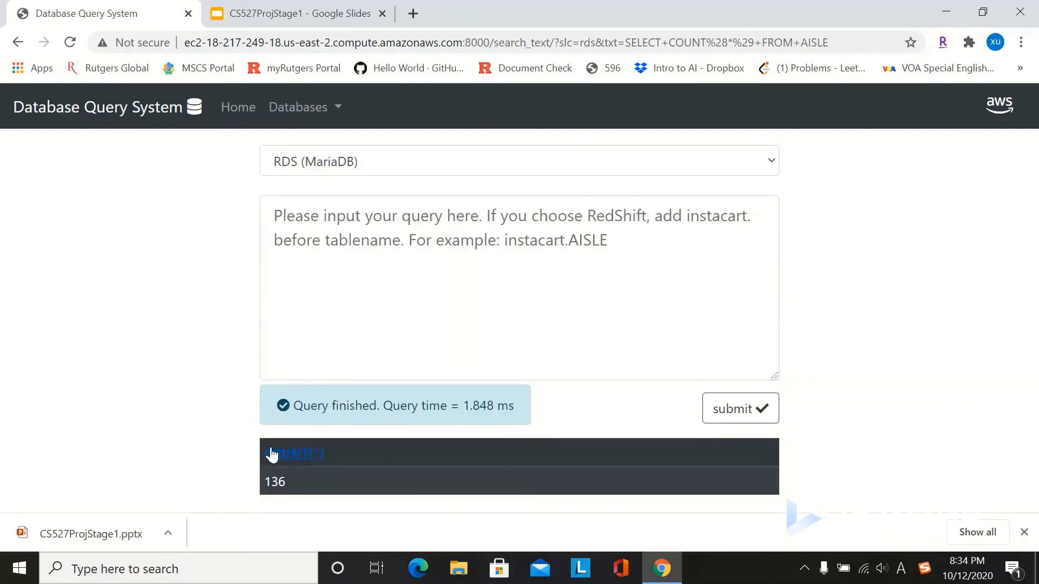
Step: Run SELECT COUNT(*) FROM PRODUCT, returning 49688 rows
click(348, 218)
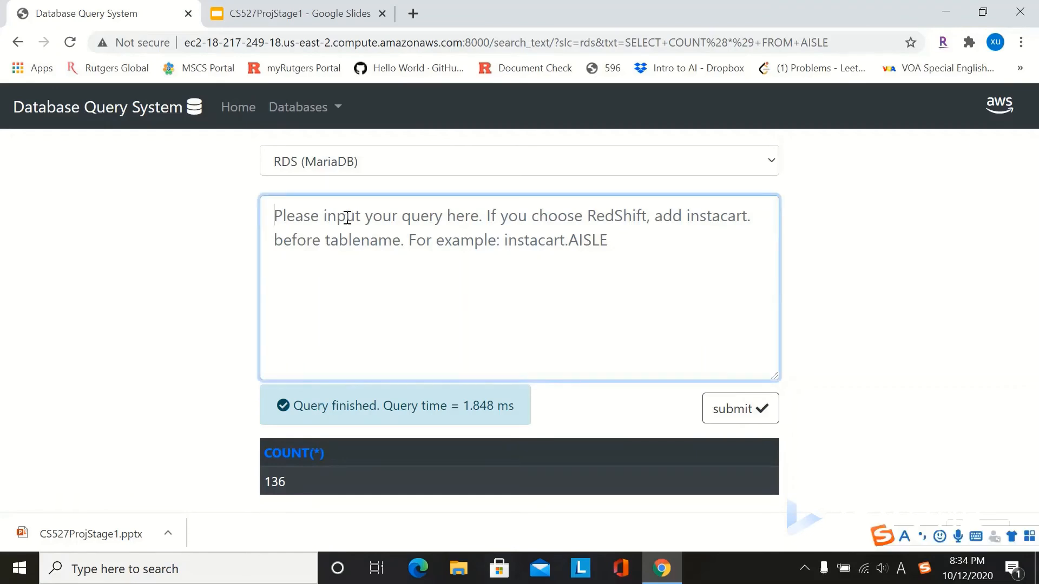
text(SELECT)
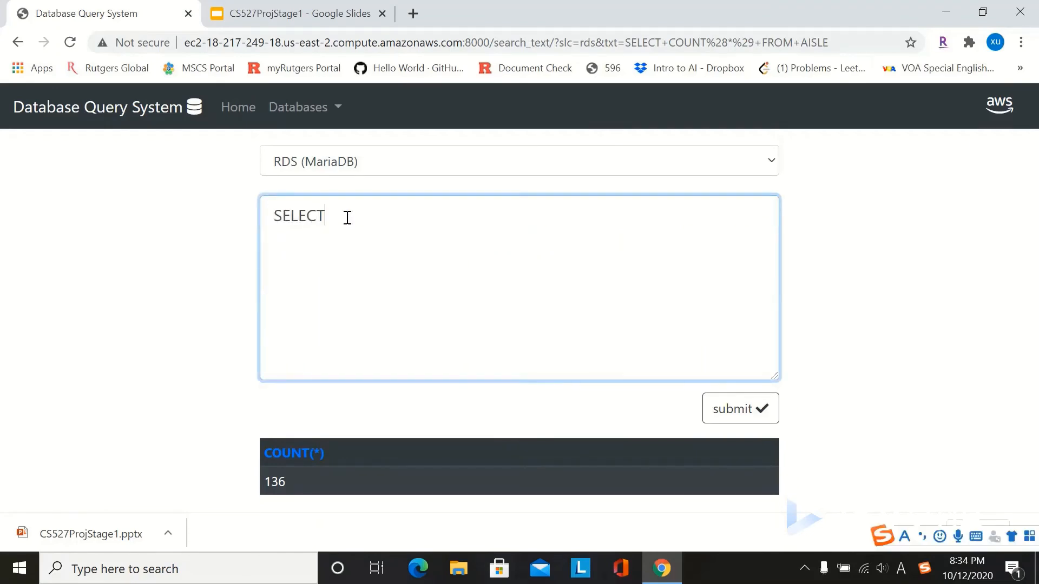
text( COUNT)
text((*))
key(Left)
text(*)
key(Right)
text(FROM )
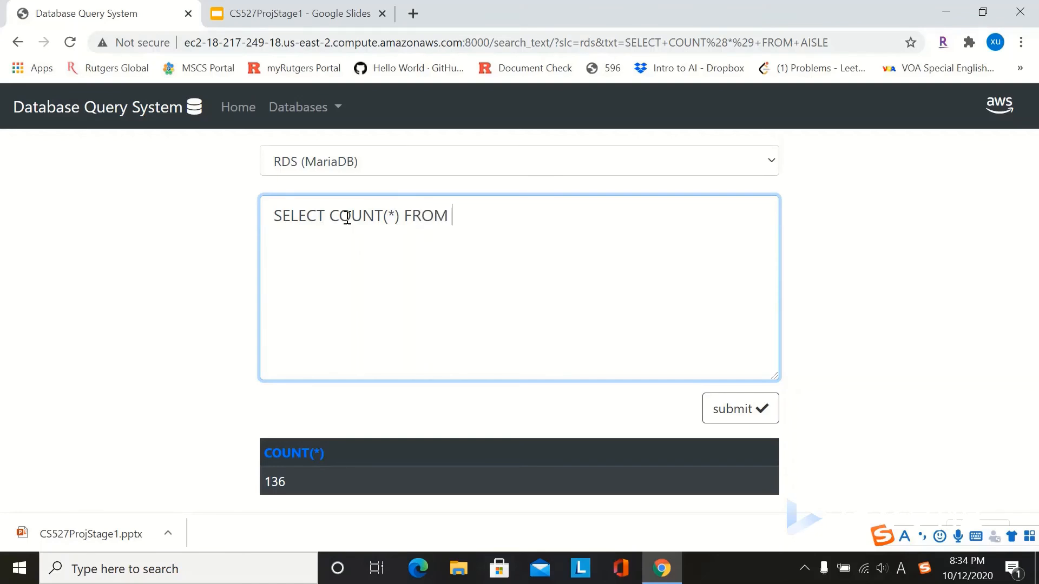
text(PRODUCT)
drag(528, 215, 272, 217)
key(ctrl+c)
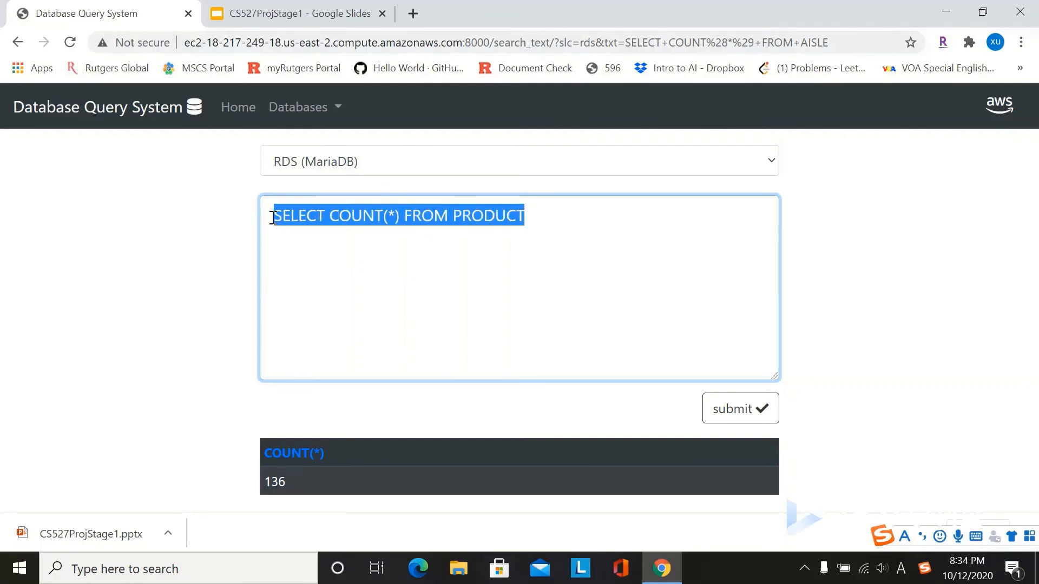
click(740, 413)
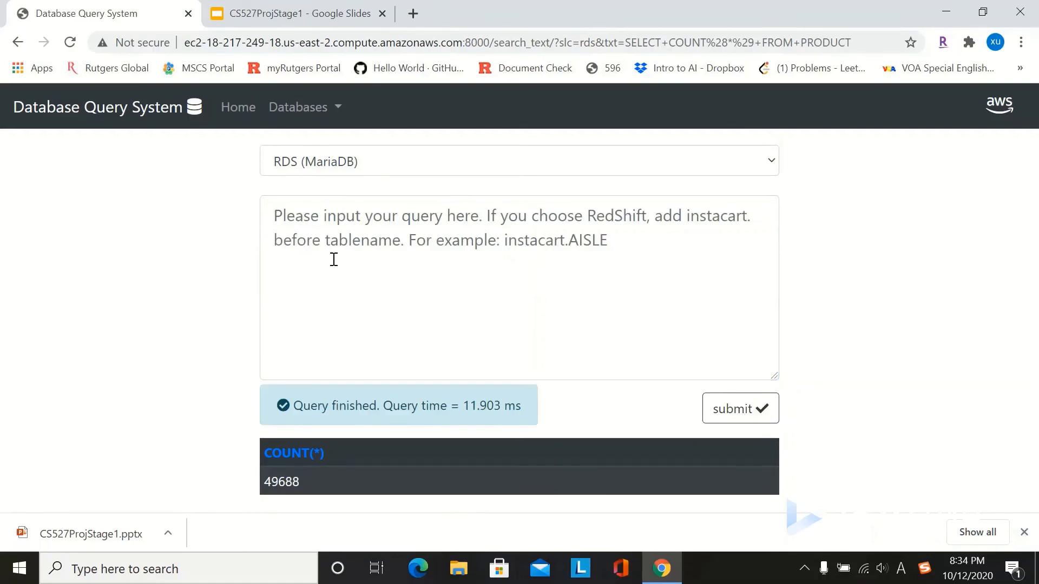
Step: Paste the count query, change the table to DEPARTMENT, and run it
click(303, 216)
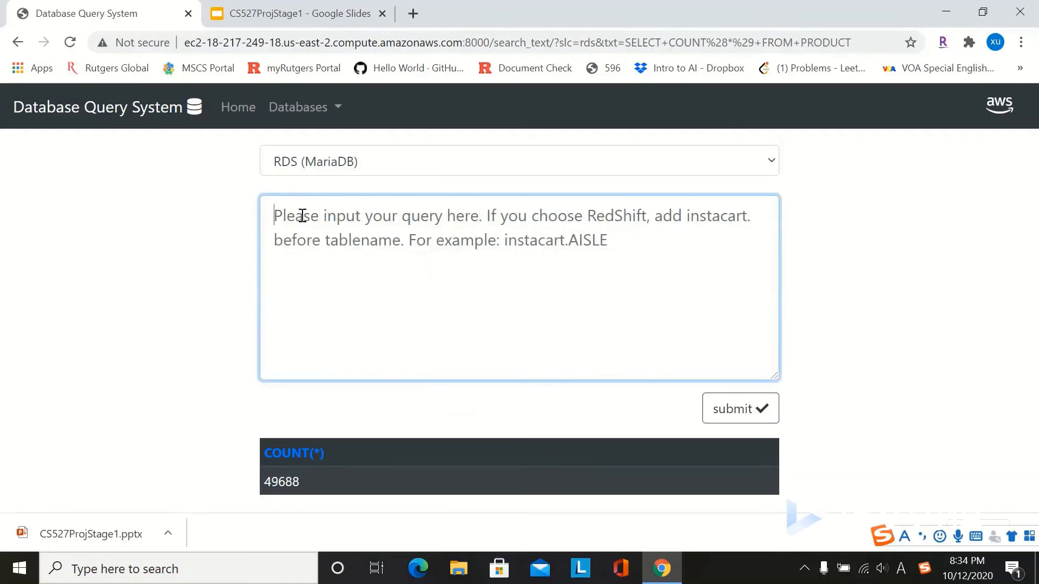
key(ctrl+v)
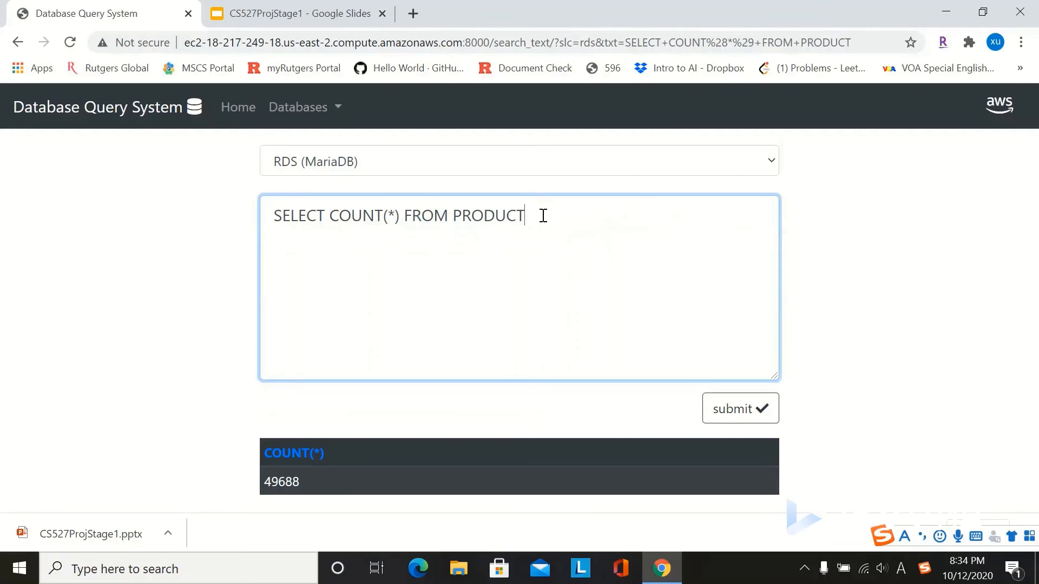
key(BackSpace)
key(BackSpace)
key(BackSpace)
key(BackSpace)
key(BackSpace)
key(BackSpace)
key(BackSpace)
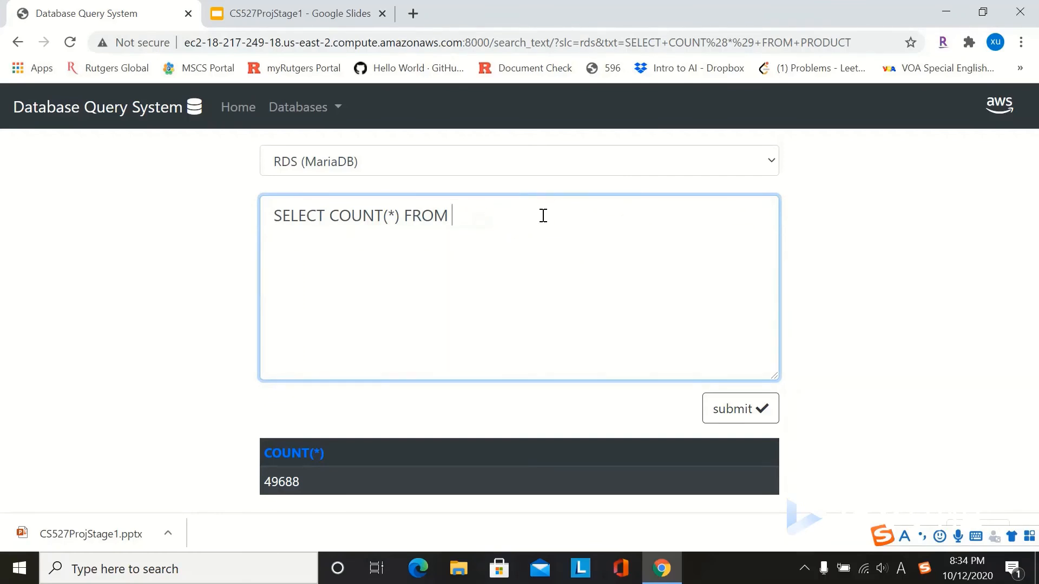
text(DEPARTMENT)
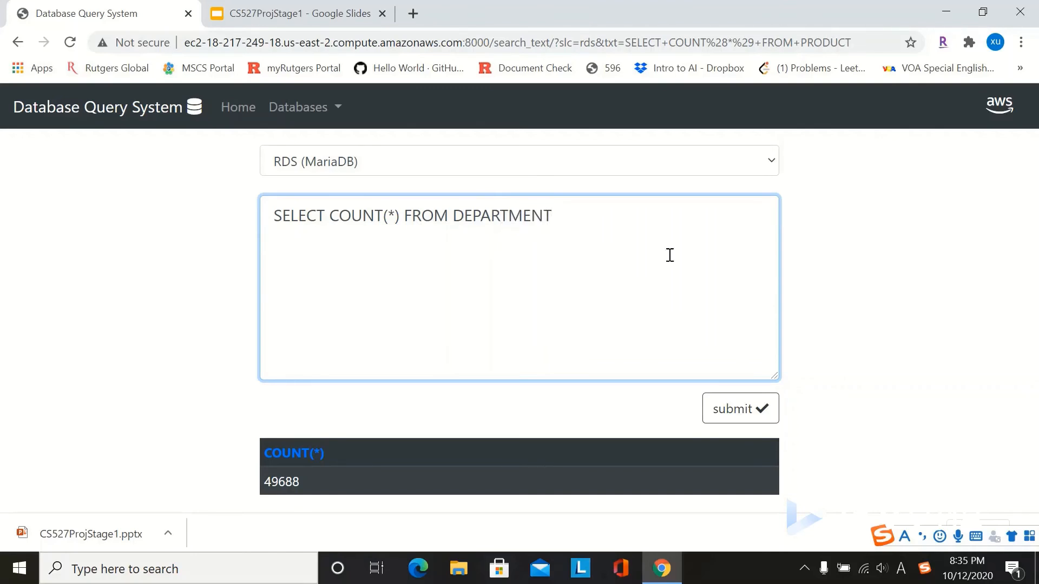
click(757, 415)
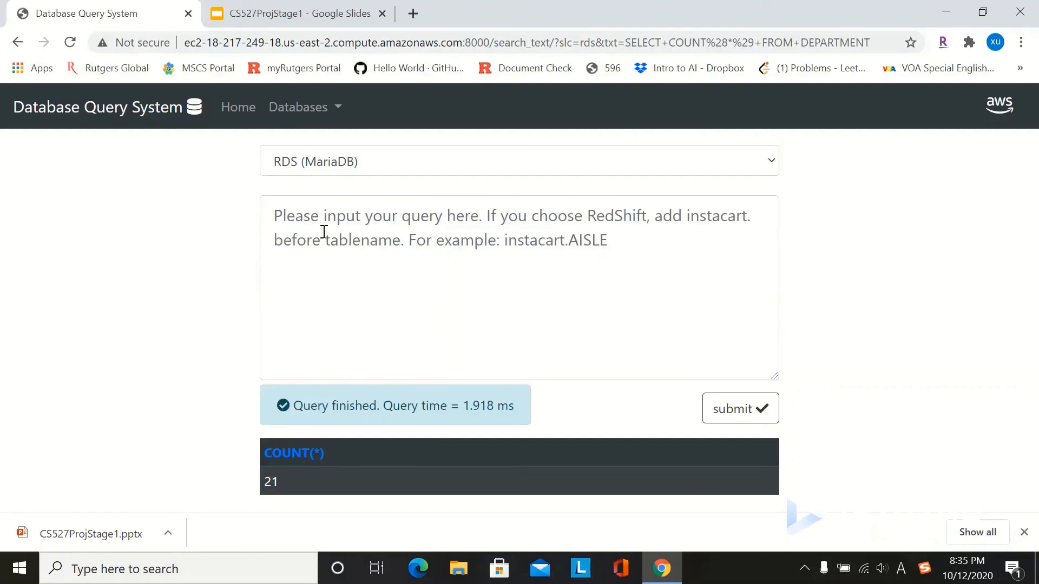
Step: Count the rows of ORDER_PRODUCT, returning 1384617
click(307, 218)
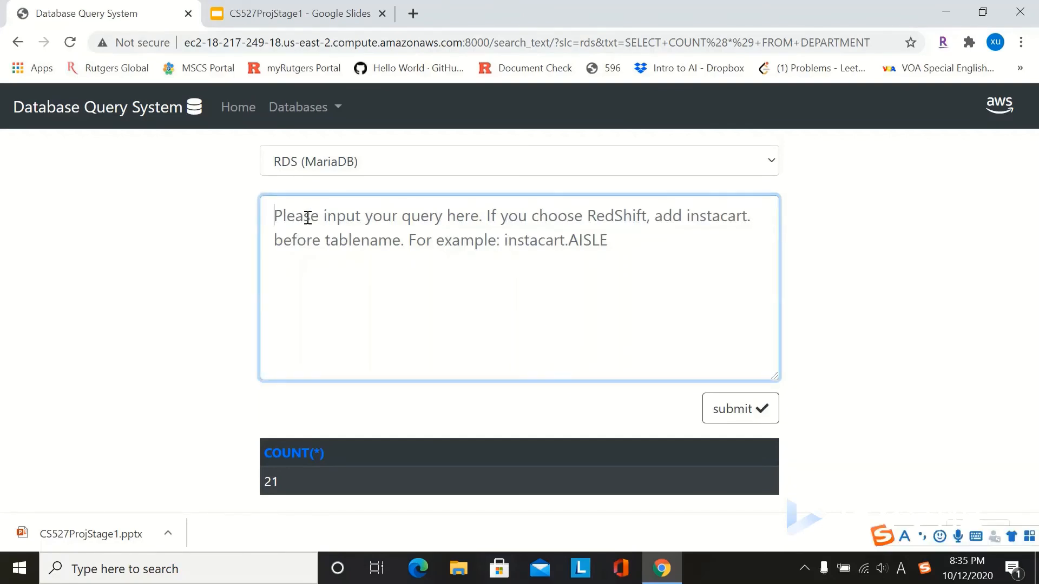
key(ctrl+v)
key(BackSpace)
key(BackSpace)
key(BackSpace)
key(BackSpace)
key(BackSpace)
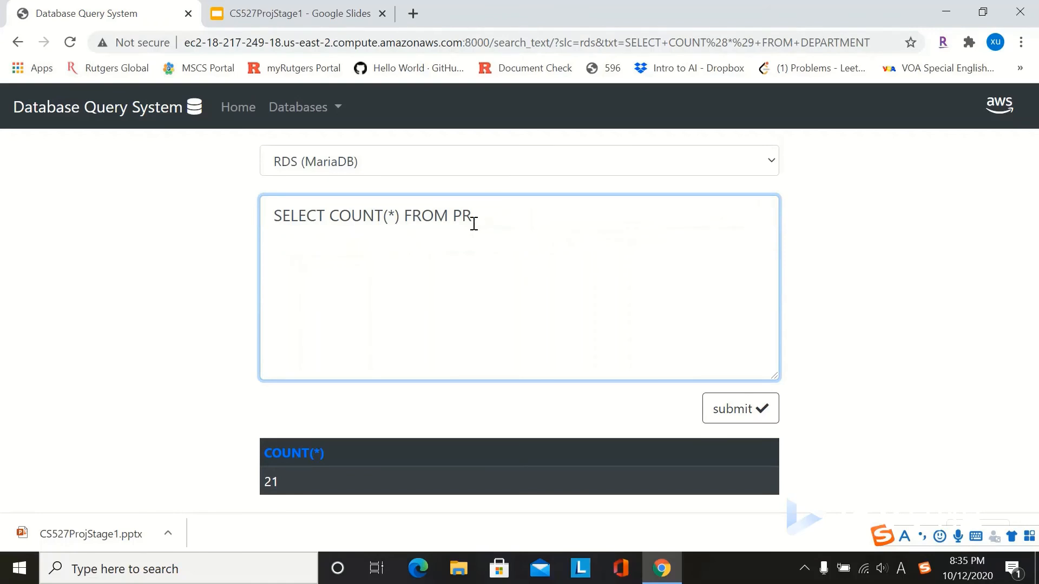
key(BackSpace)
key(BackSpace)
text(ORDR)
key(BackSpace)
text(ER_PRODUCT)
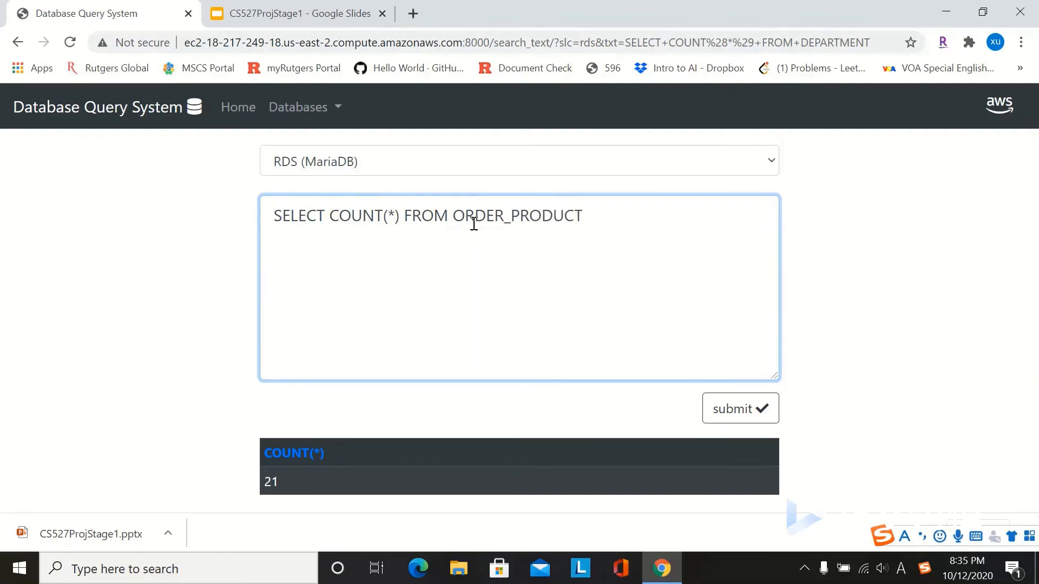
click(737, 420)
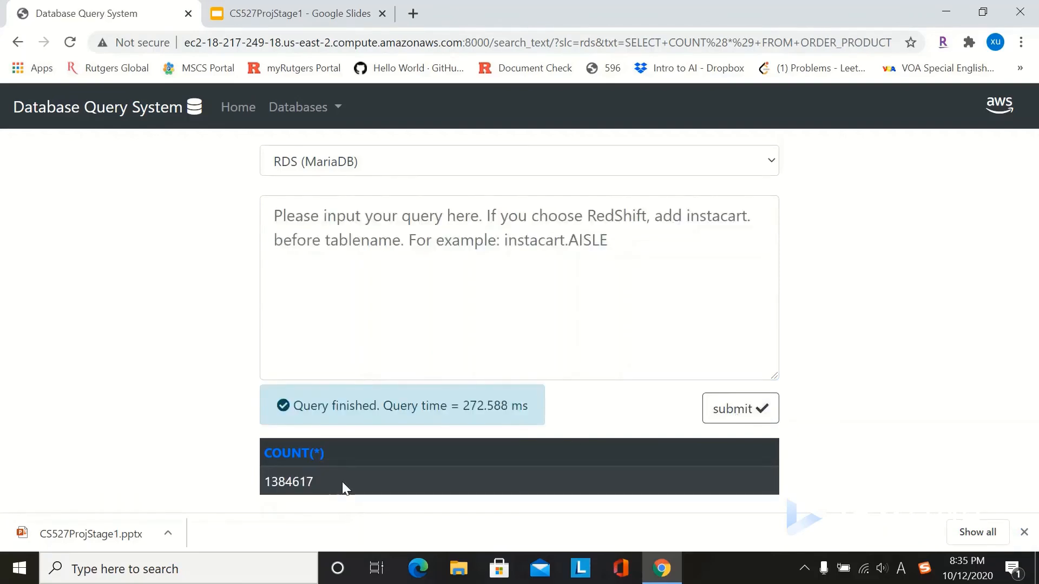
Step: Count the rows of the `ORDER` table, returning 3421083
click(299, 217)
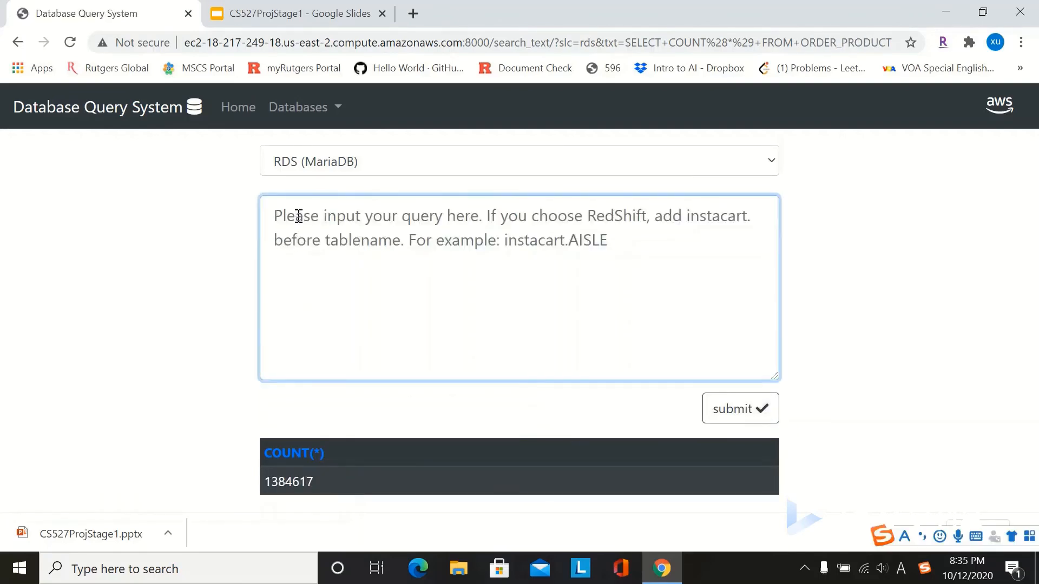
text(SELECT COUNT(*) FROM PRODUCT)
key(BackSpace)
key(BackSpace)
key(BackSpace)
key(BackSpace)
key(BackSpace)
key(BackSpace)
key(BackSpace)
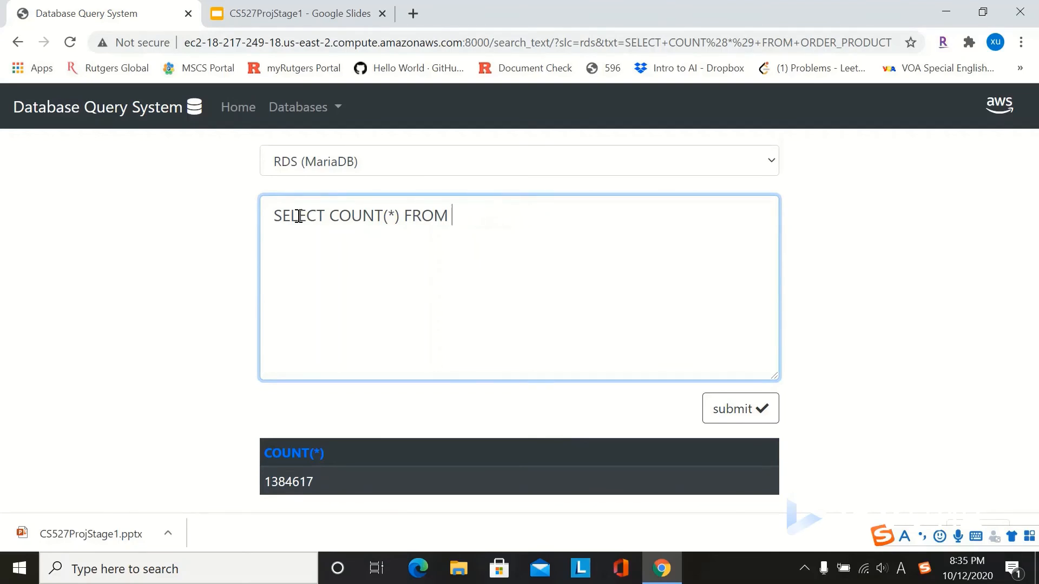
text(``)
text(OR)
text(DER)
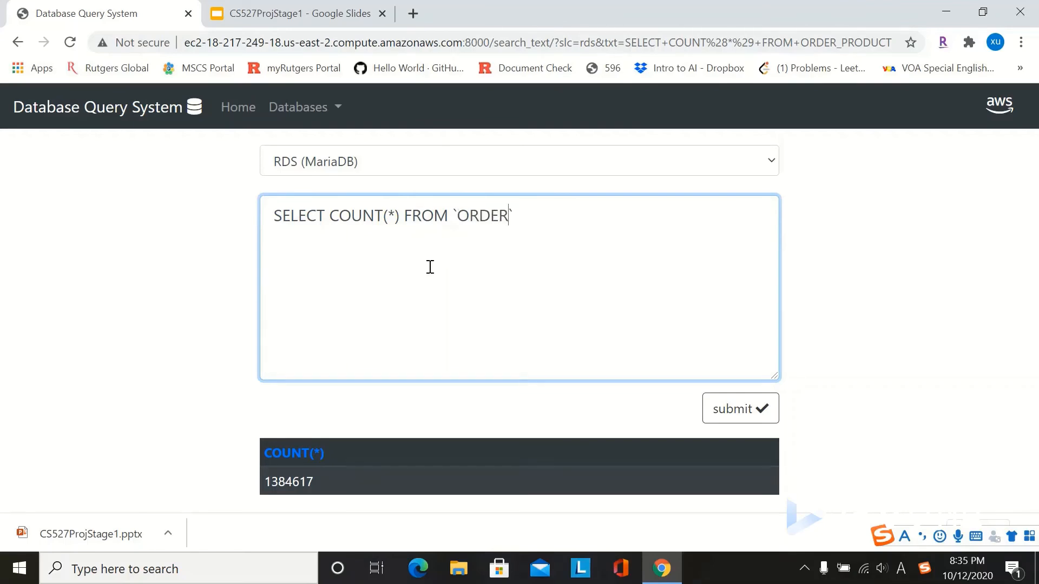
click(731, 416)
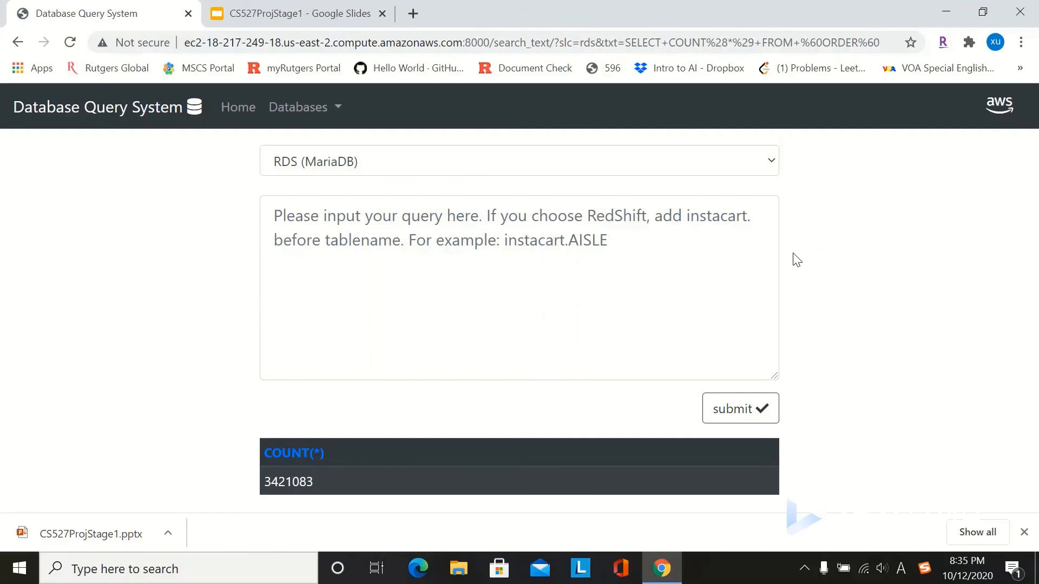
Step: Reopen the Instacart page, switch the engine to RedShift, and clear the previous query
click(770, 163)
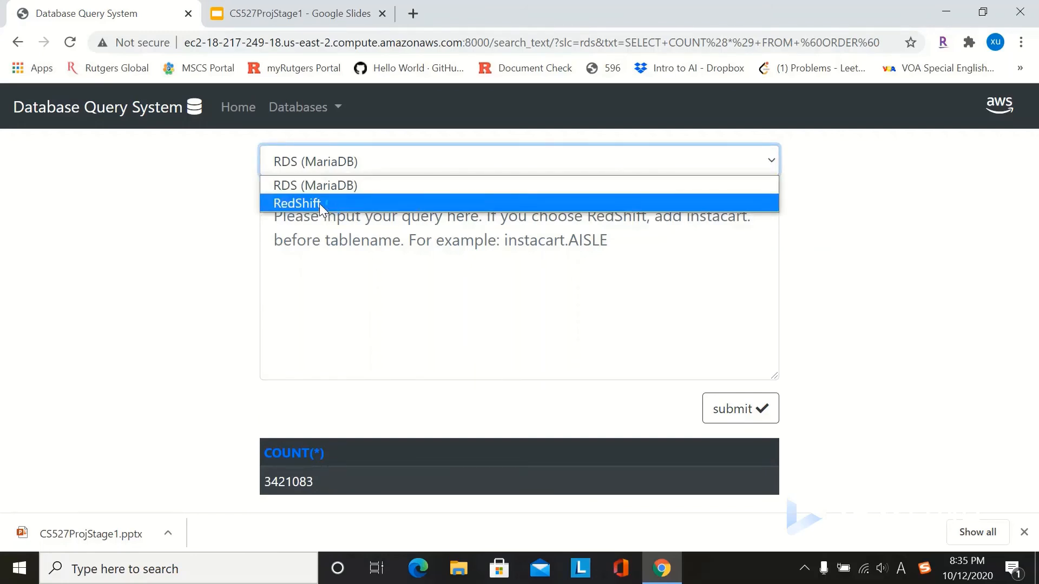
click(216, 209)
click(331, 108)
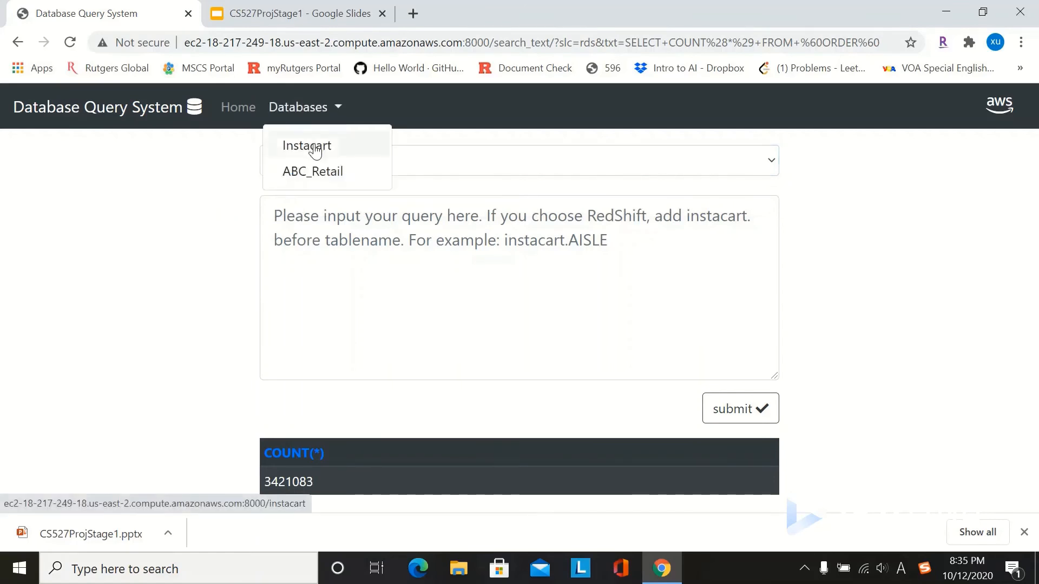
click(311, 146)
click(771, 162)
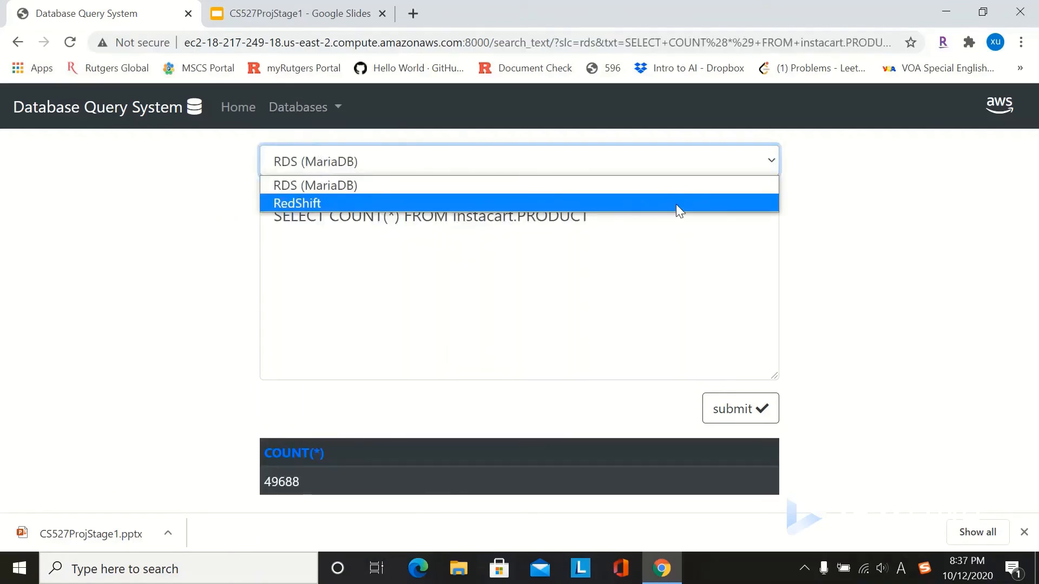
click(676, 204)
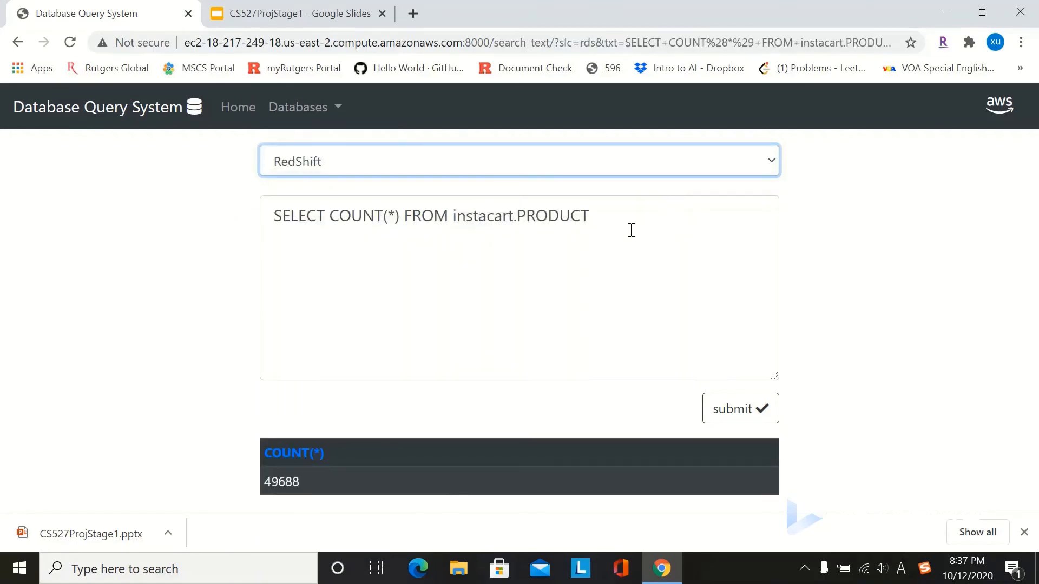
click(595, 219)
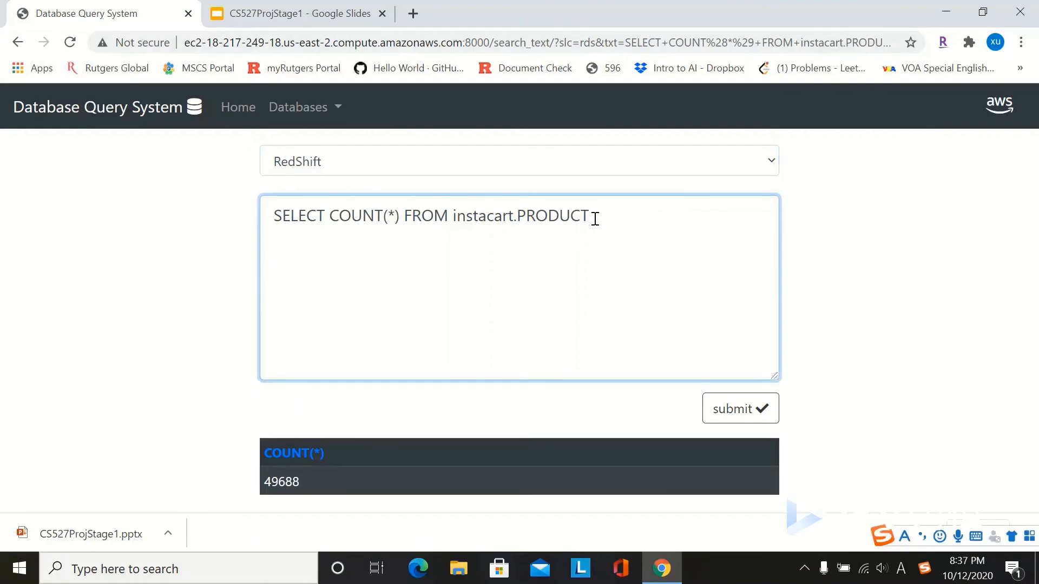
key(BackSpace)
key(BackSpace)
key(BackSpace)
key(BackSpace)
key(BackSpace)
key(BackSpace)
key(BackSpace)
key(BackSpace)
key(BackSpace)
key(BackSpace)
key(BackSpace)
key(BackSpace)
key(BackSpace)
key(BackSpace)
key(BackSpace)
key(BackSpace)
key(BackSpace)
key(BackSpace)
key(BackSpace)
key(BackSpace)
key(BackSpace)
key(BackSpace)
key(BackSpace)
key(BackSpace)
key(BackSpace)
key(BackSpace)
key(BackSpace)
key(BackSpace)
key(BackSpace)
key(BackSpace)
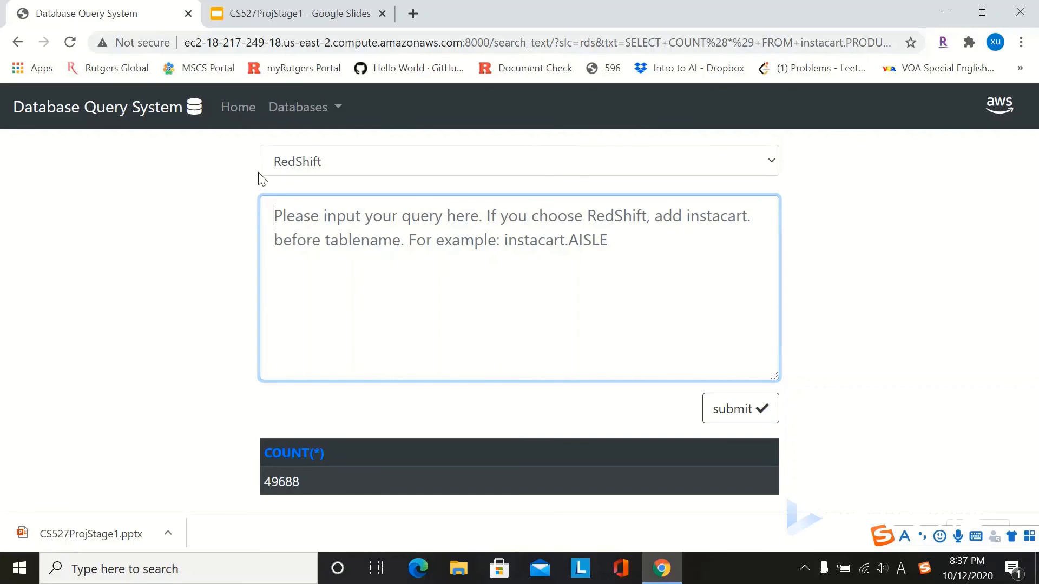
Step: On RedShift, run SELECT COUNT(*) FROM instacart.AISLE, returning 136 rows
text(SELE)
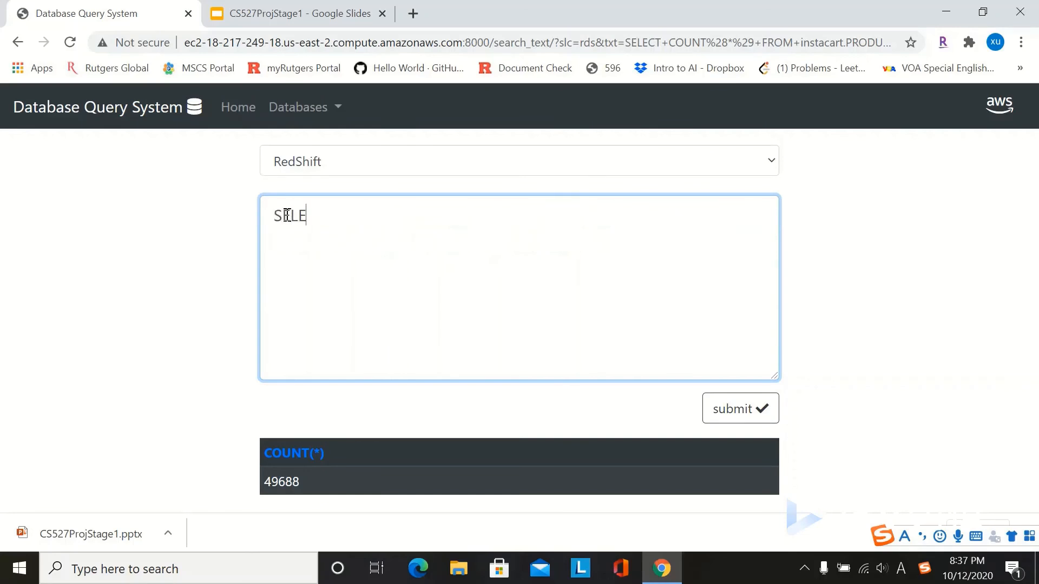
text(CT COUNT())
key(Left)
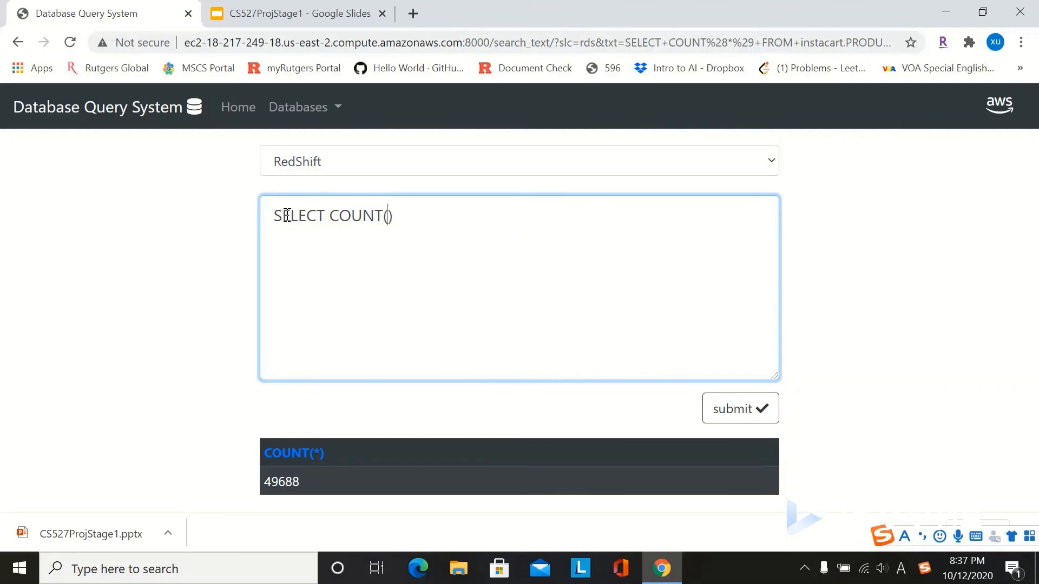
text(*)
key(Right)
text(FROM ALS)
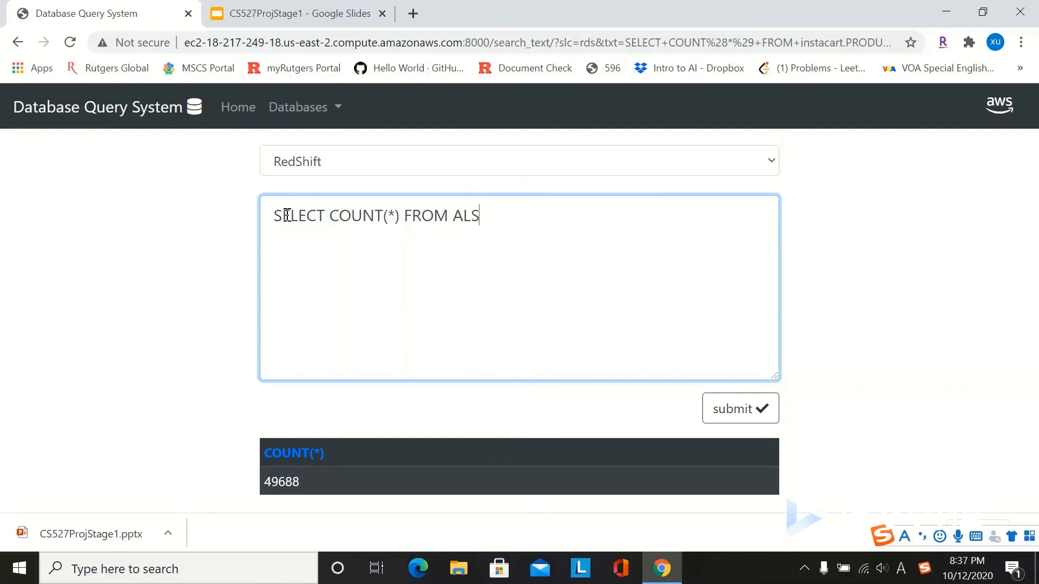
key(BackSpace)
key(BackSpace)
text(ISLE)
key(BackSpace)
key(BackSpace)
key(BackSpace)
key(BackSpace)
key(BackSpace)
text(iN)
key(BackSpace)
text(S)
key(Caps_Lock)
key(BackSpace)
text(nsta)
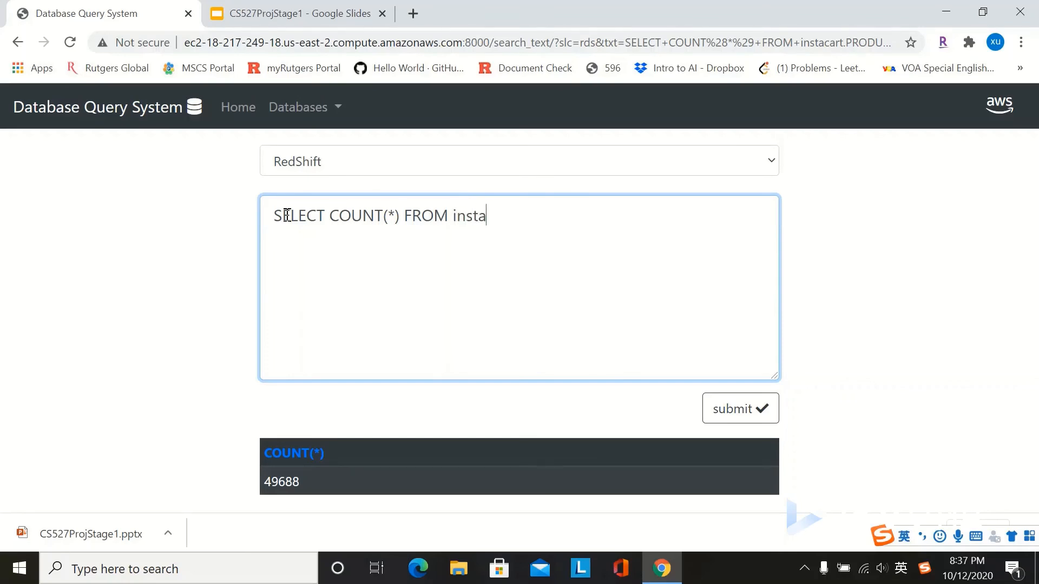
text(ca)
key(BackSpace)
text(cart)
key(Caps_Lock)
text(.AISLE)
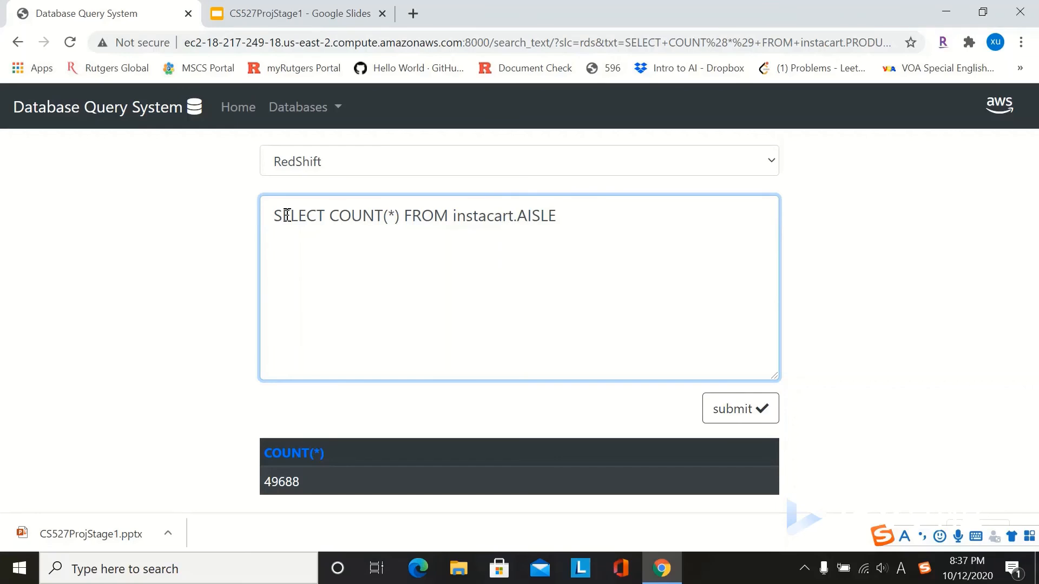
drag(561, 211, 263, 218)
key(ctrl+c)
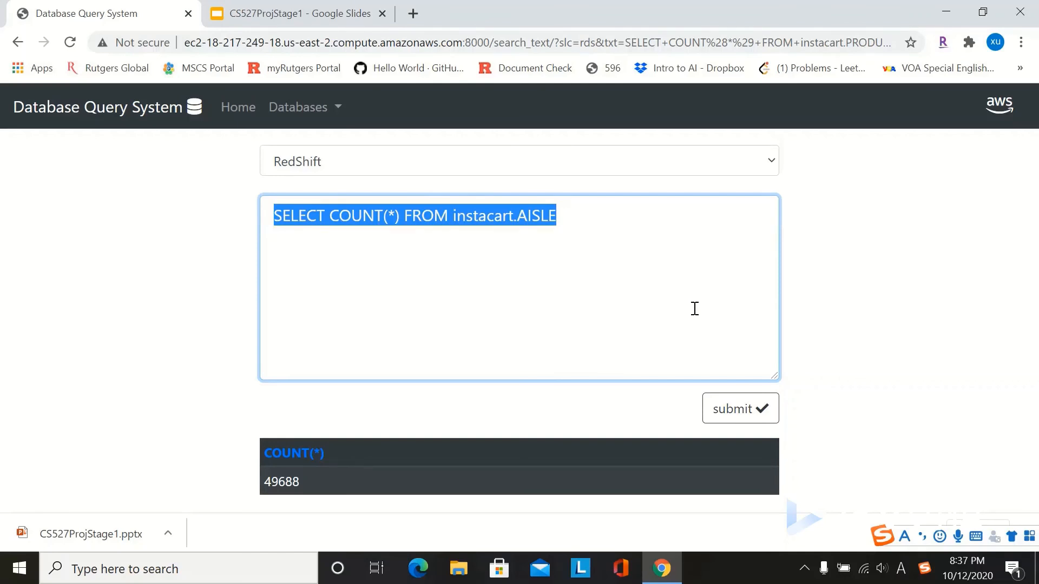
click(759, 415)
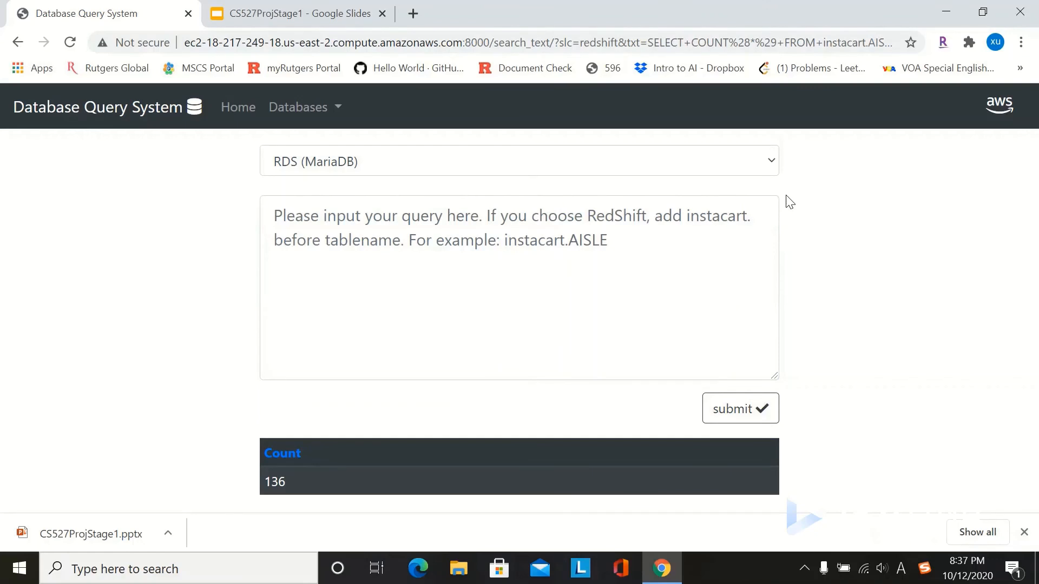
Step: On RedShift, count instacart.PRODUCT rows, returning 49688
click(770, 164)
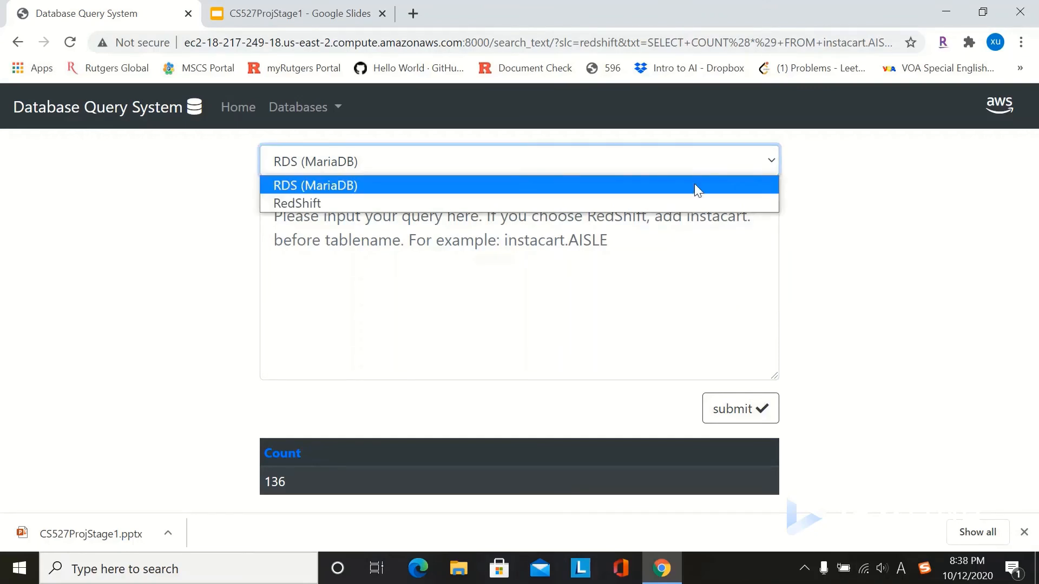
click(651, 203)
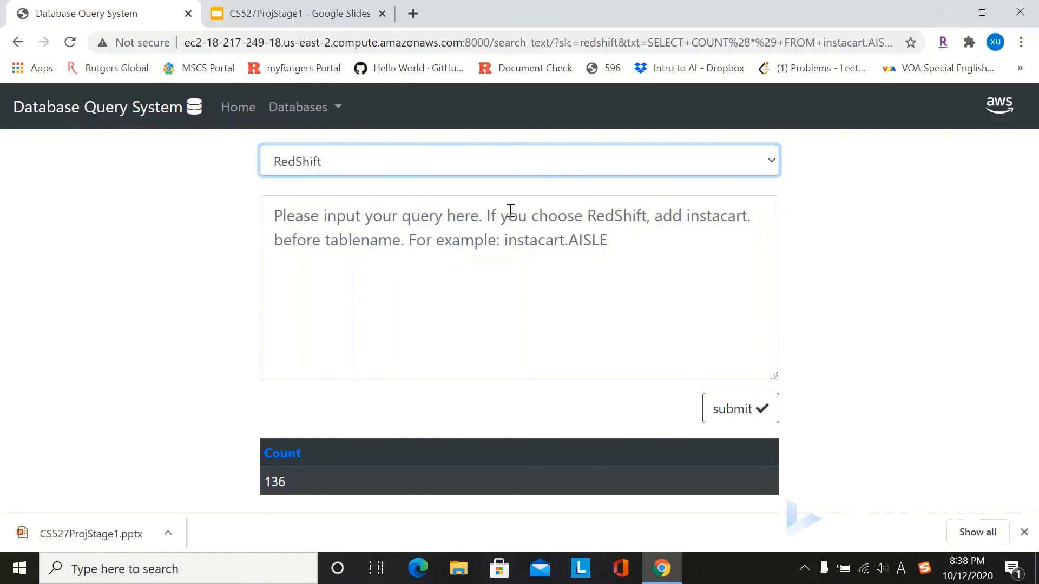
click(477, 219)
key(ctrl+v)
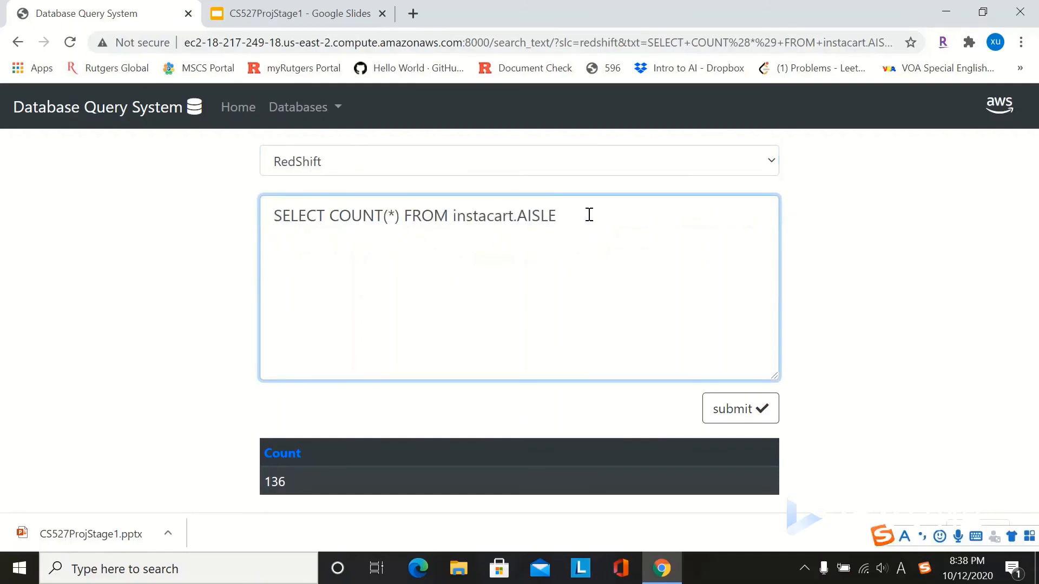
key(BackSpace)
key(BackSpace)
key(BackSpace)
key(BackSpace)
key(BackSpace)
text(PRODUCT)
click(742, 413)
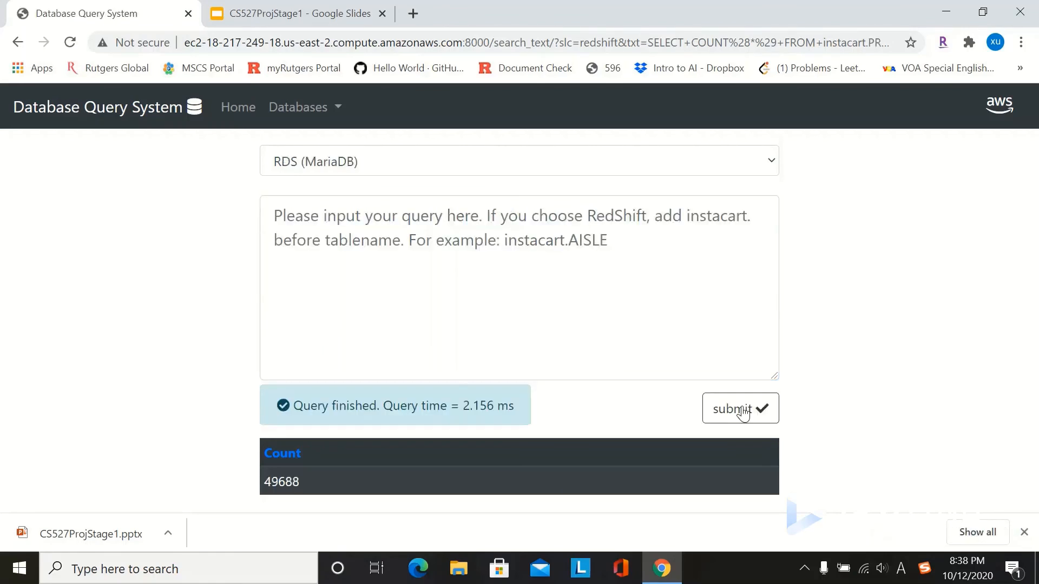
Step: On RedShift, count instacart.DEPARTMENT rows, returning 21
click(773, 162)
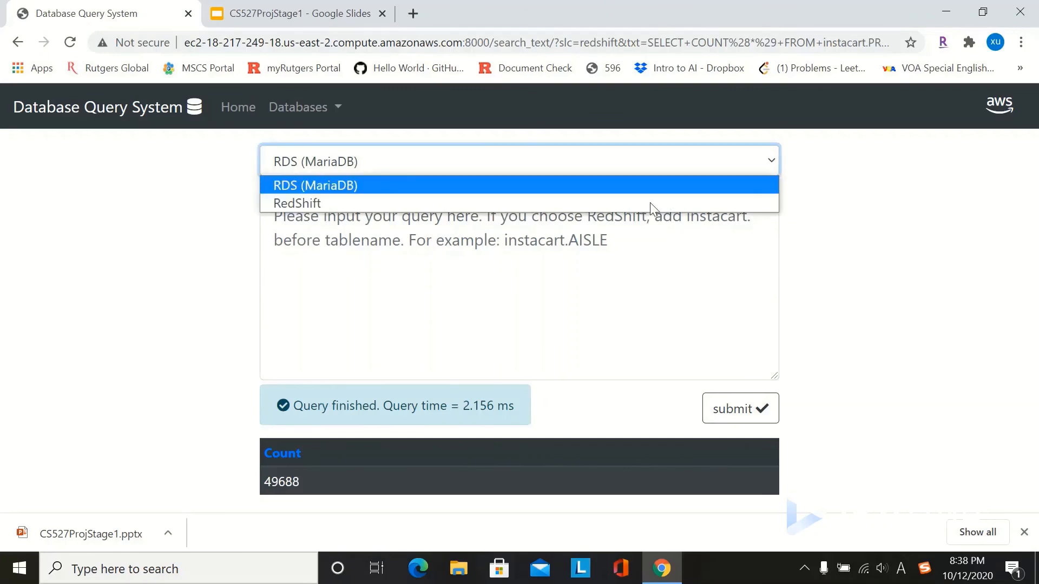
click(430, 203)
click(406, 225)
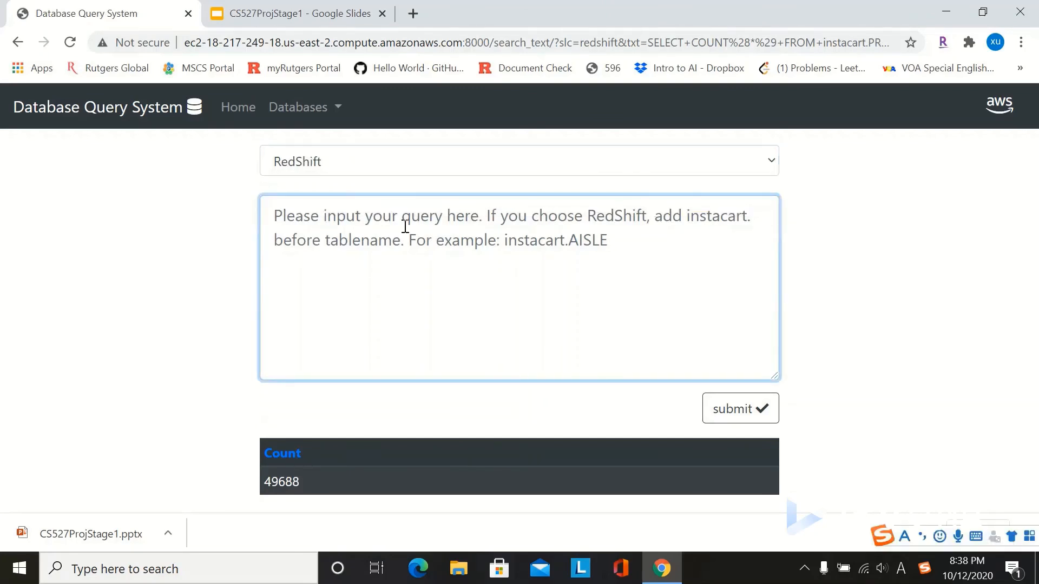
key(ctrl+v)
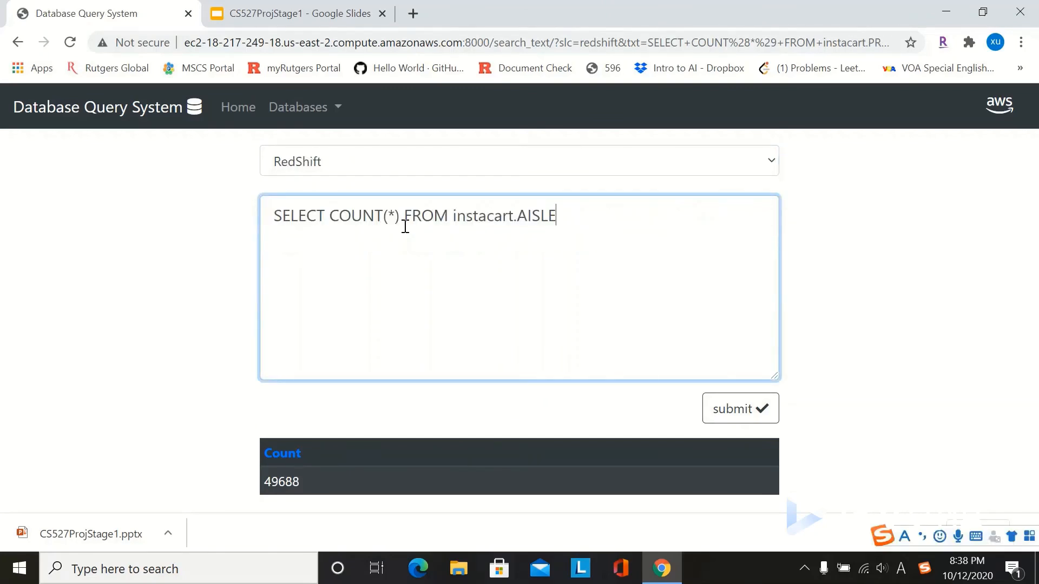
key(BackSpace)
key(BackSpace)
key(BackSpace)
key(BackSpace)
key(BackSpace)
text(DEPARTMENT)
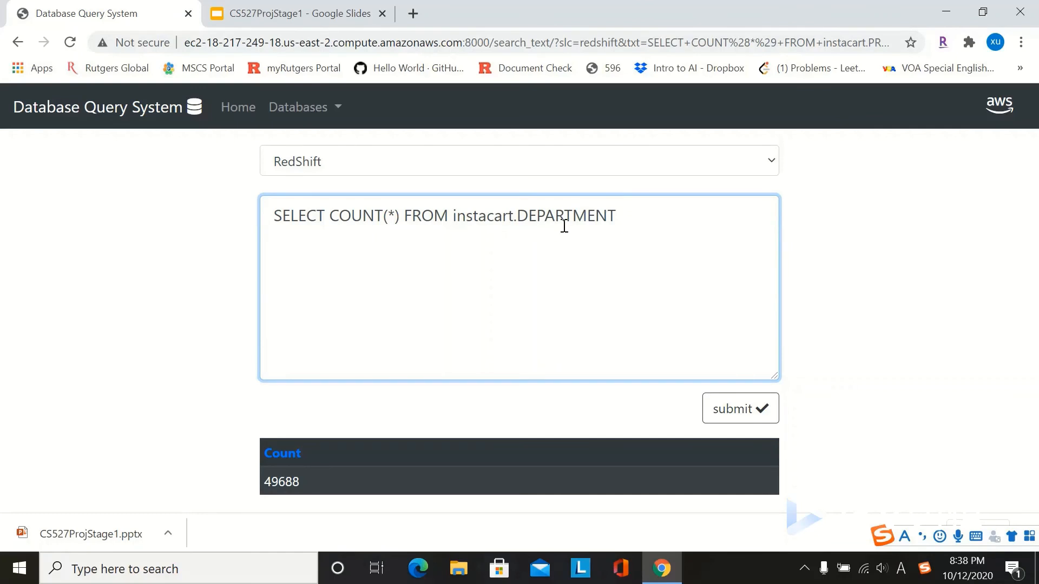
click(747, 417)
Step: On RedShift, count instacart.ORDER_PRODUCT rows, returning 1384617
click(394, 221)
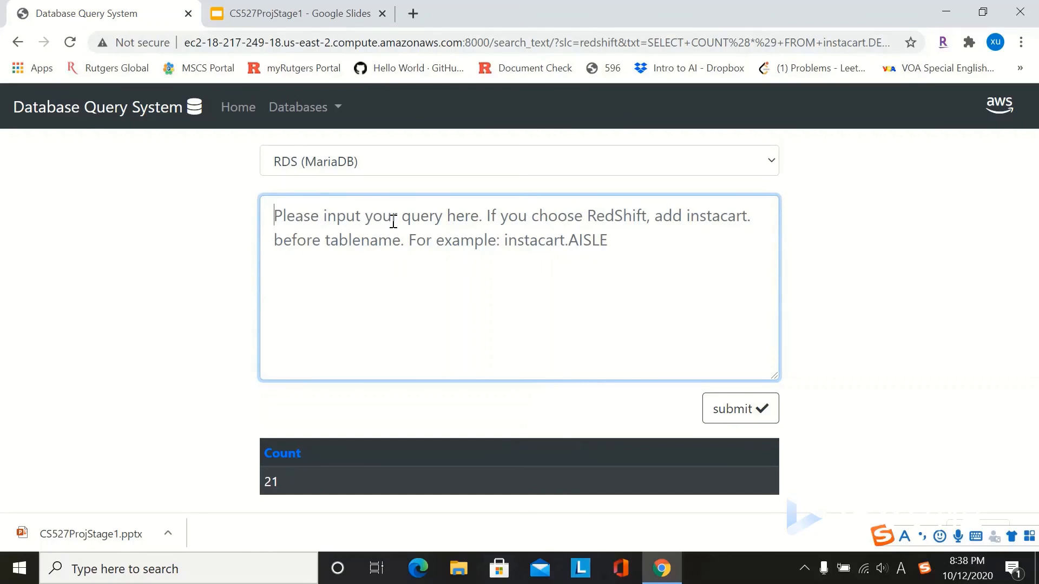
text(SELECT COUNT(*) FROM instacart.AISLE)
click(775, 155)
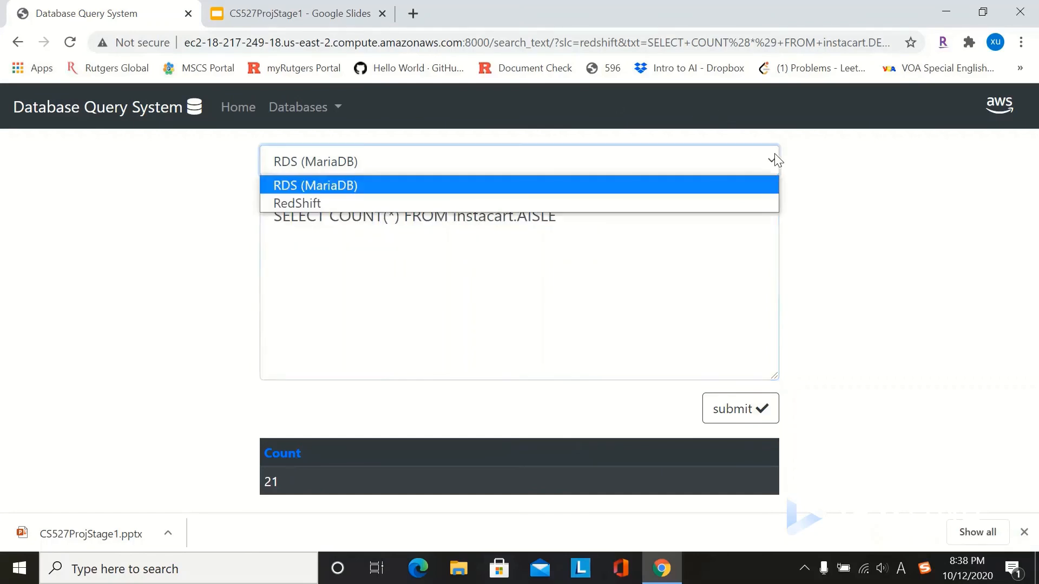
click(586, 202)
click(564, 217)
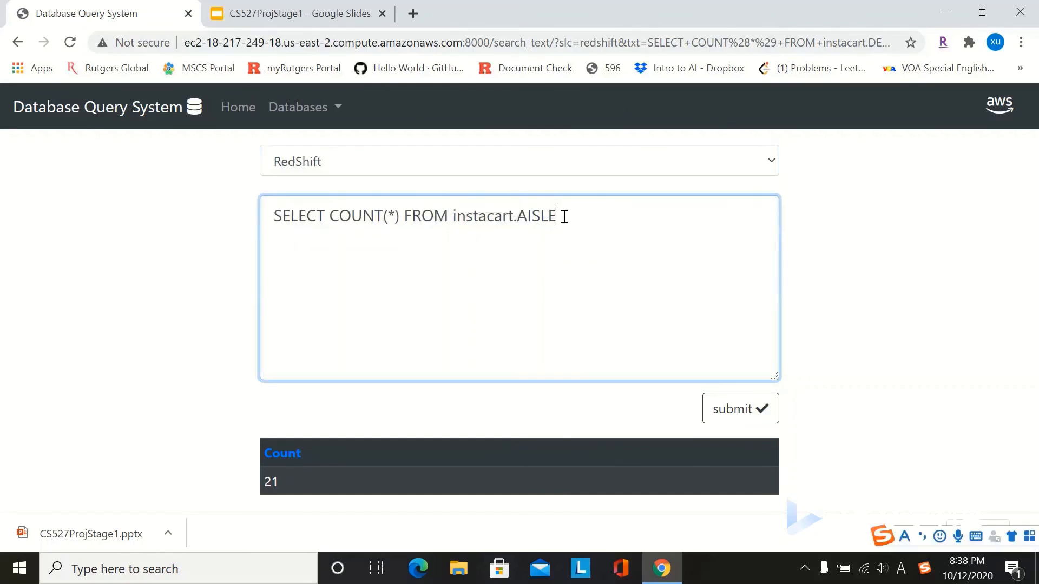
key(BackSpace)
key(BackSpace)
key(BackSpace)
key(BackSpace)
key(BackSpace)
text(ORDER_PRODUCT)
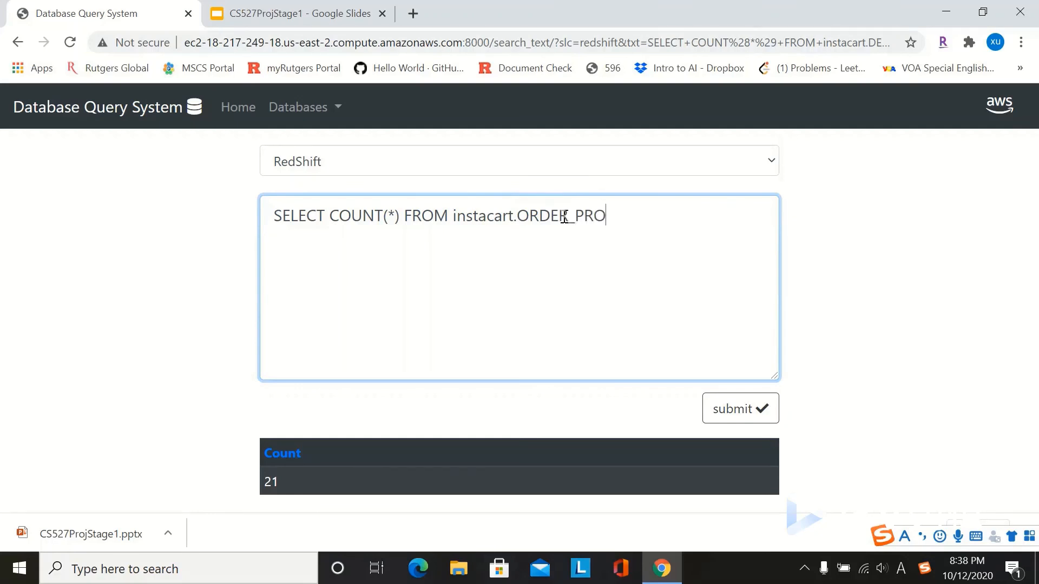
click(757, 417)
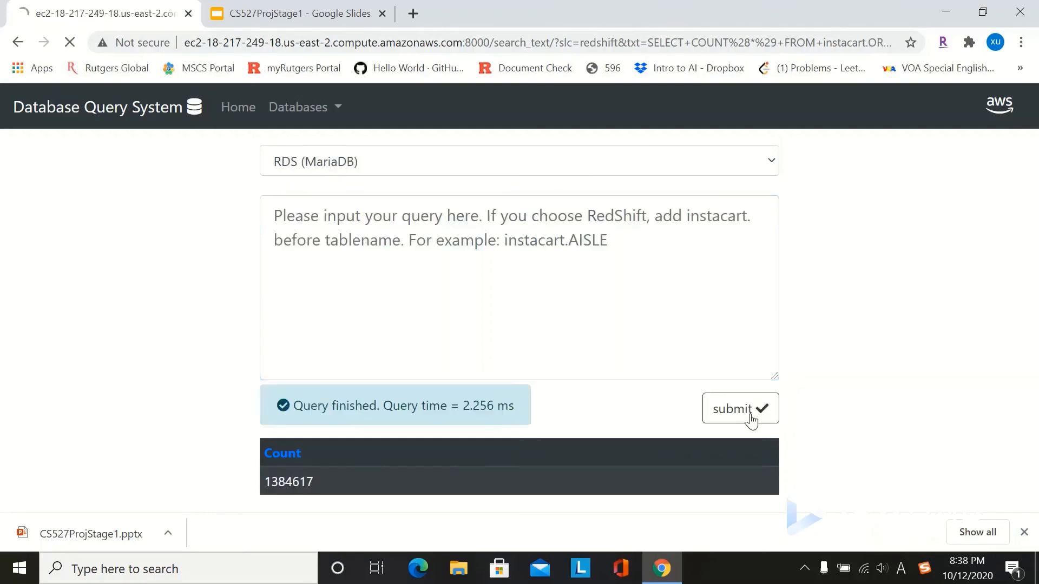
Step: On RedShift, count instacart.ORDER rows, returning 3421083 in 2.210 ms
click(768, 163)
click(613, 200)
click(518, 222)
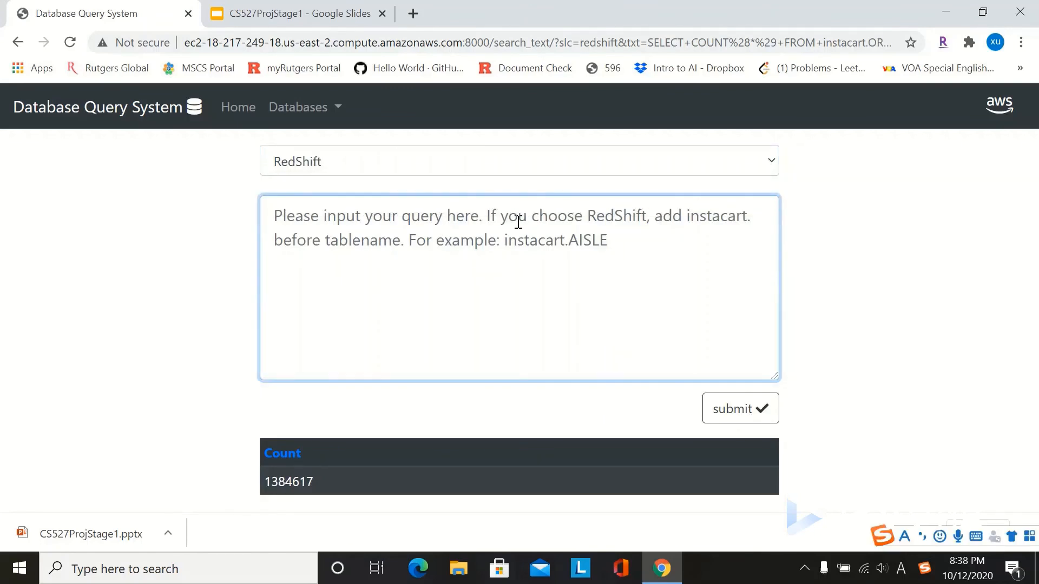
text(SELECT COUNT(*) FROM instacart.AISLE)
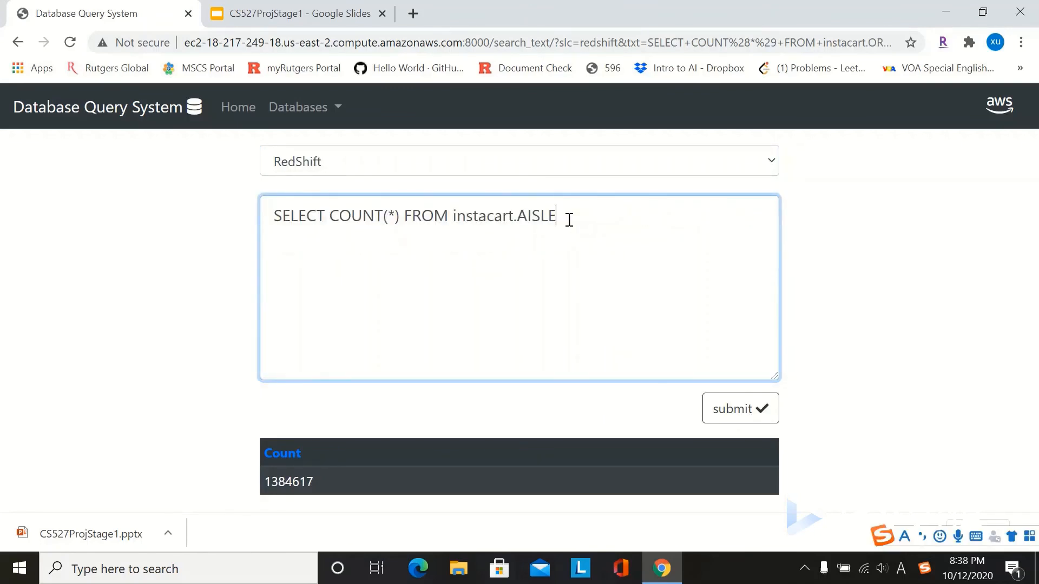
key(BackSpace)
key(BackSpace)
key(BackSpace)
key(BackSpace)
key(BackSpace)
key(Caps_Lock)
text(ORDER)
click(741, 411)
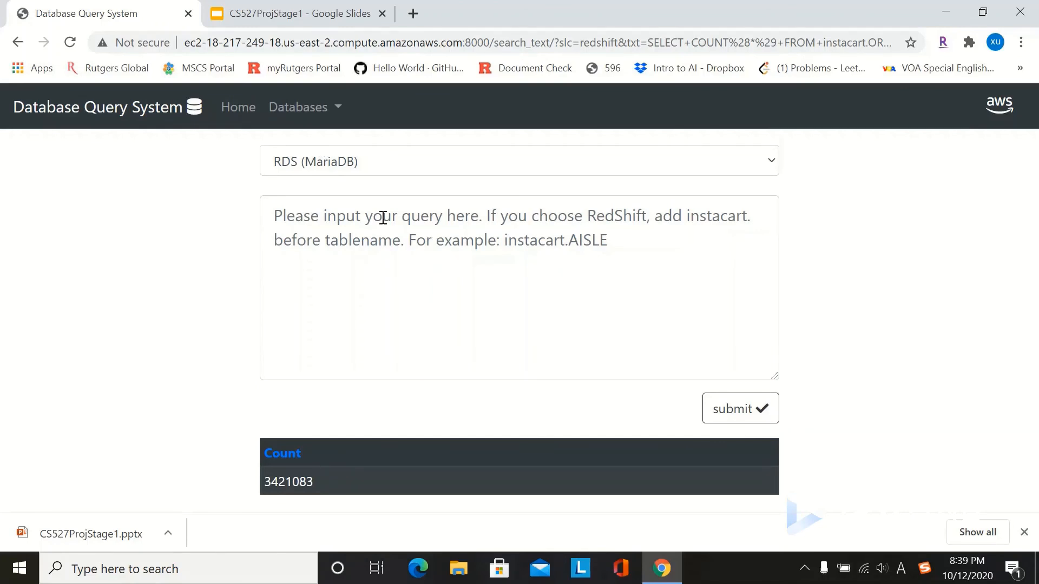
click(315, 108)
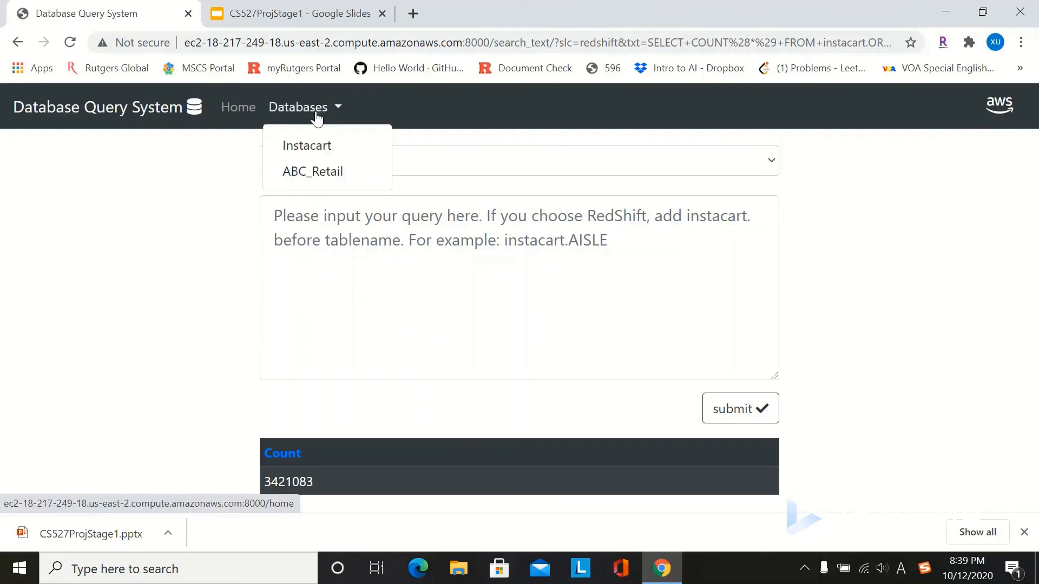
Step: On ABC_Retail with RDS (MariaDB), run select count(*) from product, returning 77 rows
click(313, 174)
click(771, 165)
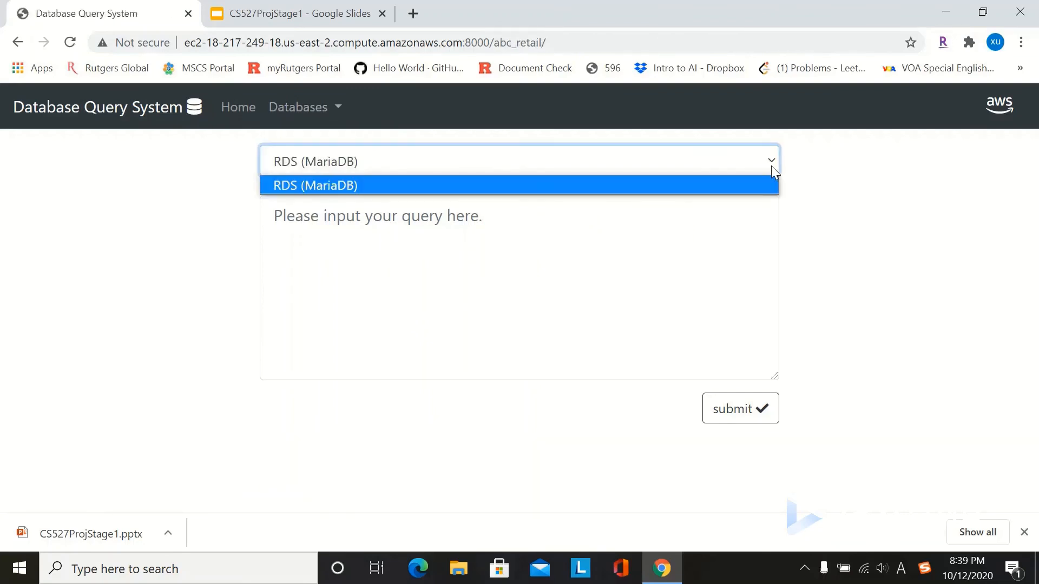
click(623, 198)
text(SELECT)
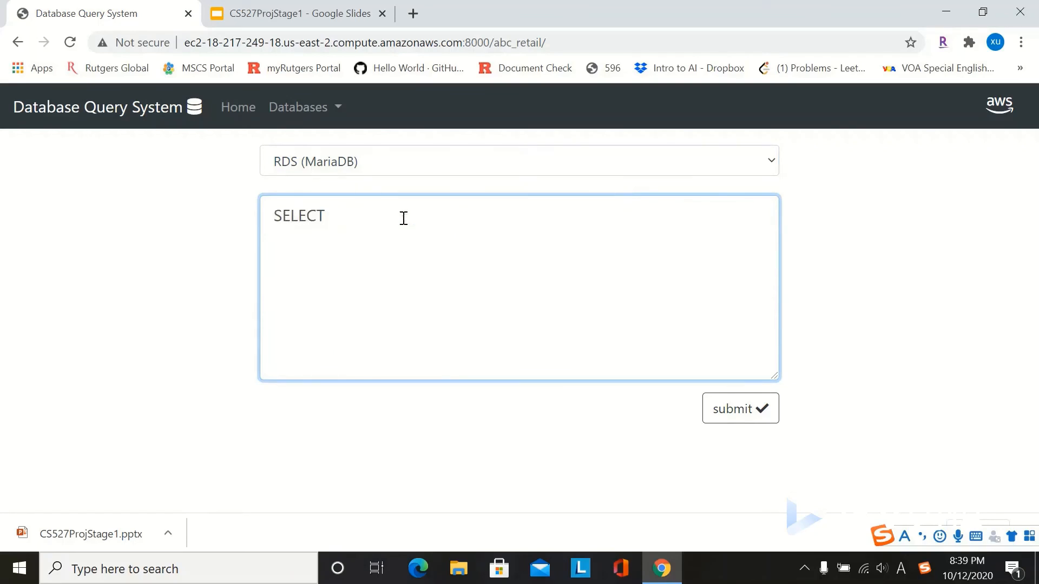
key(Caps_Lock)
key(BackSpace)
key(BackSpace)
key(BackSpace)
key(BackSpace)
key(BackSpace)
key(BackSpace)
key(BackSpace)
text(sel)
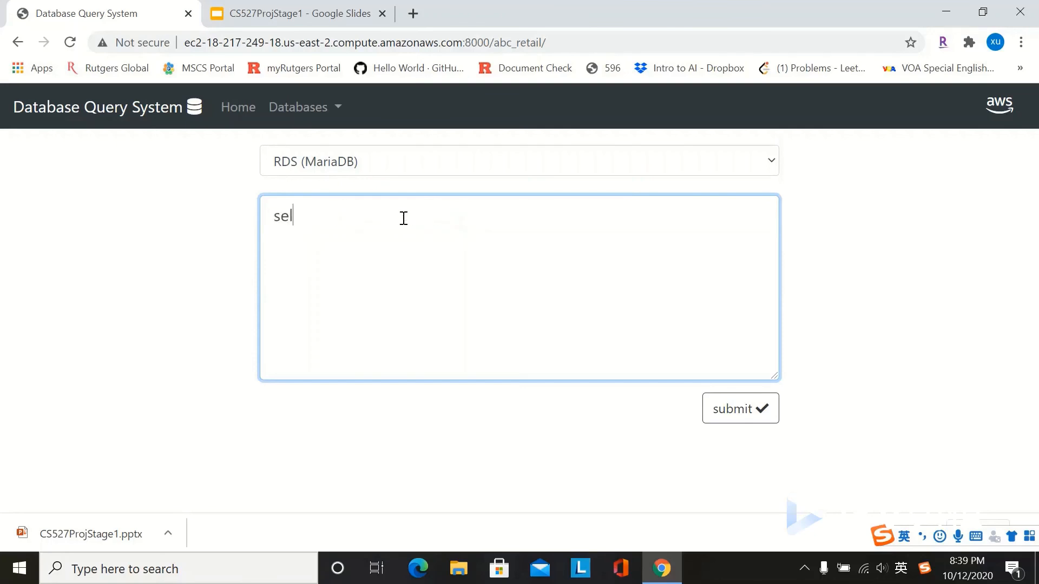
text(ect count())
key(Left)
text(*)
key(BackSpace)
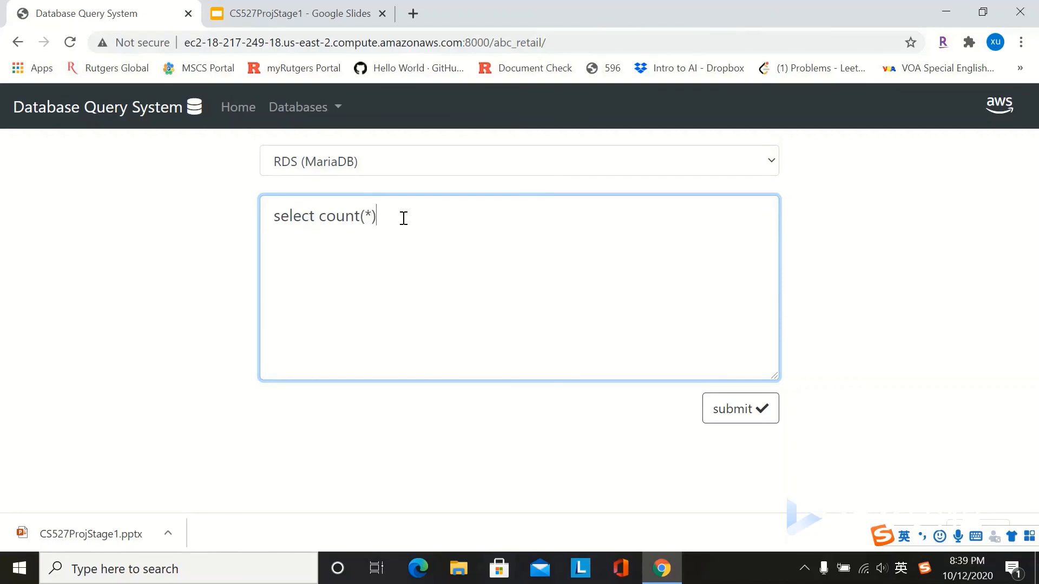
key(Right)
text(from product)
click(753, 419)
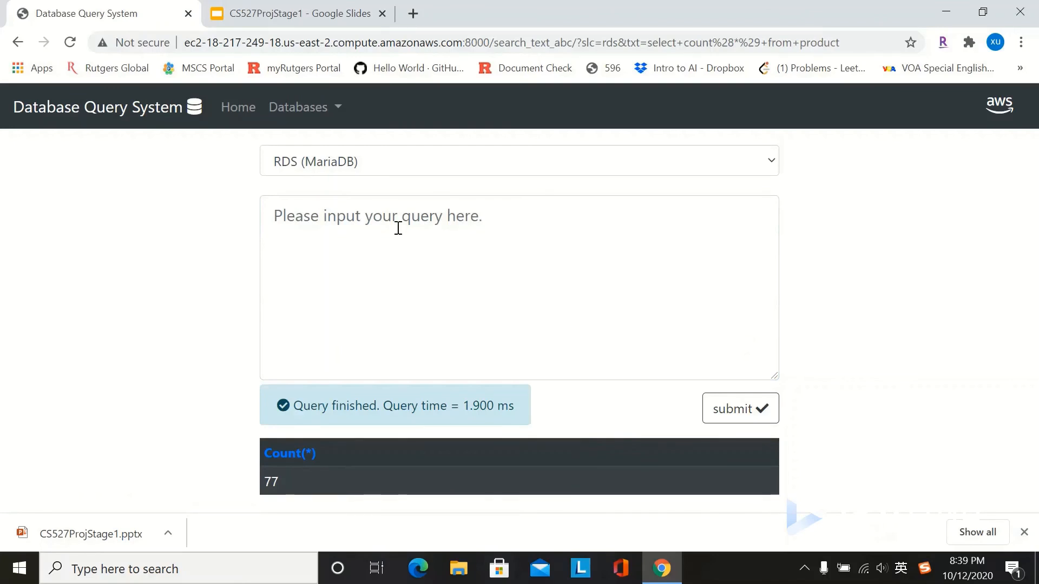
Step: Enter the query select count(*) from city and select its text
click(381, 220)
text(select )
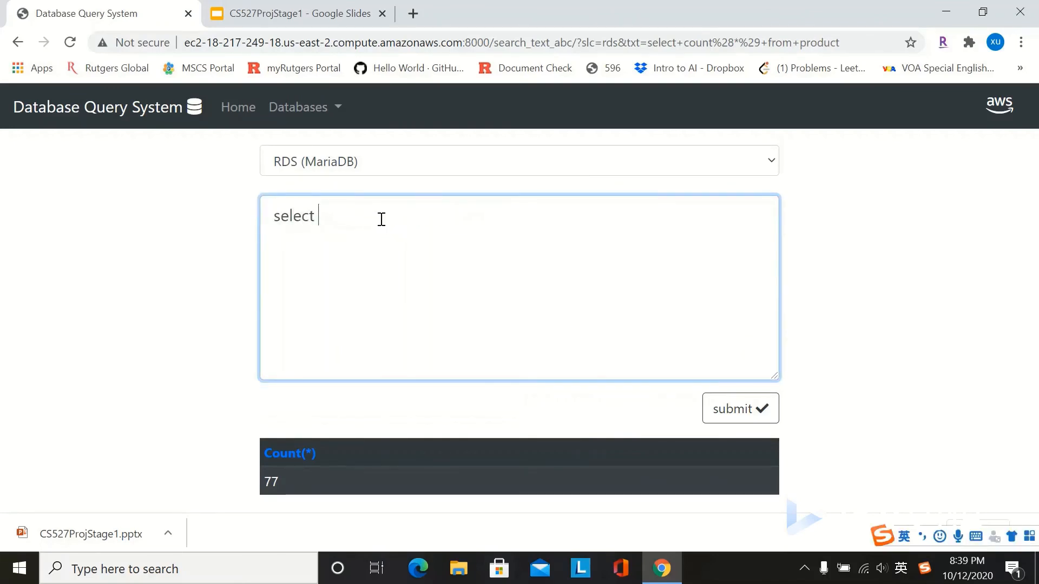
text(count)
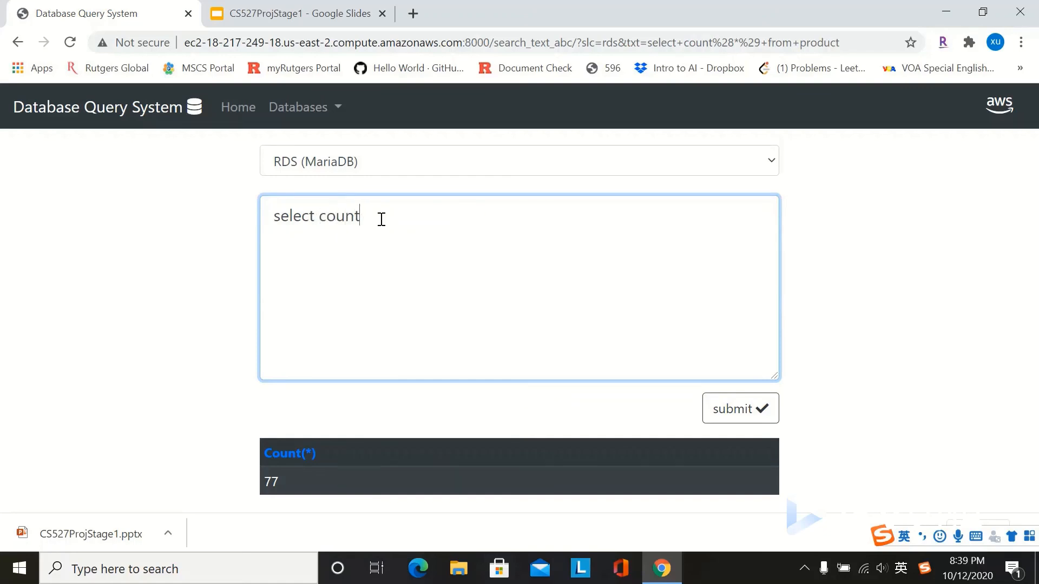
text(())
key(Left)
text(*) from)
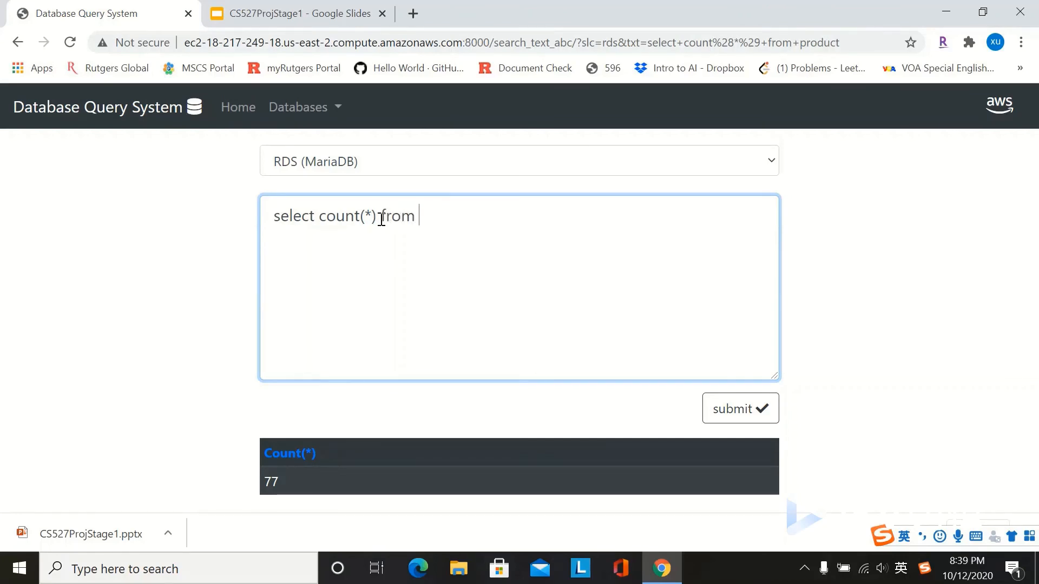
text( city)
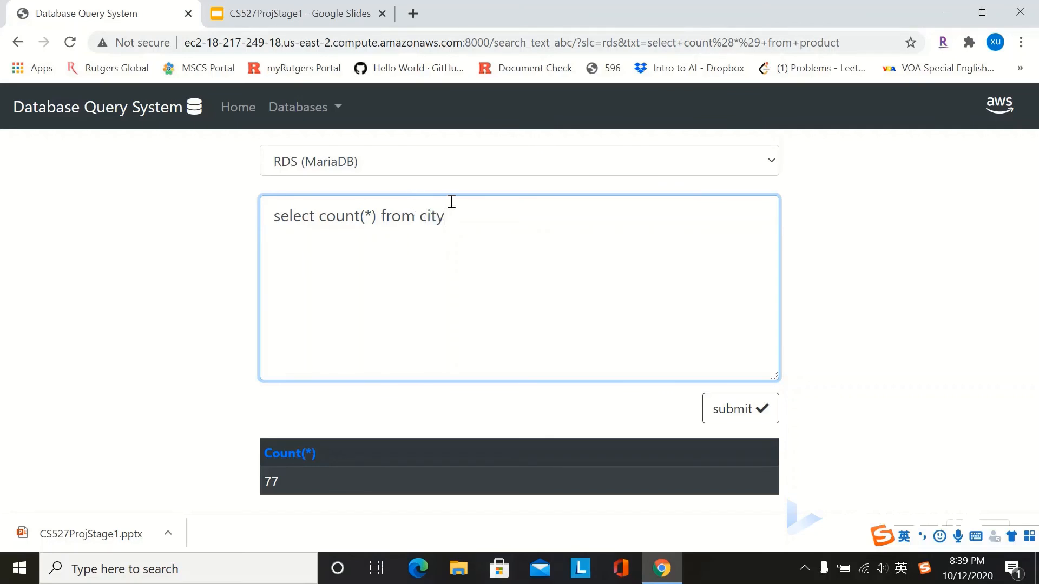
drag(451, 216, 269, 217)
key(ctrl+c)
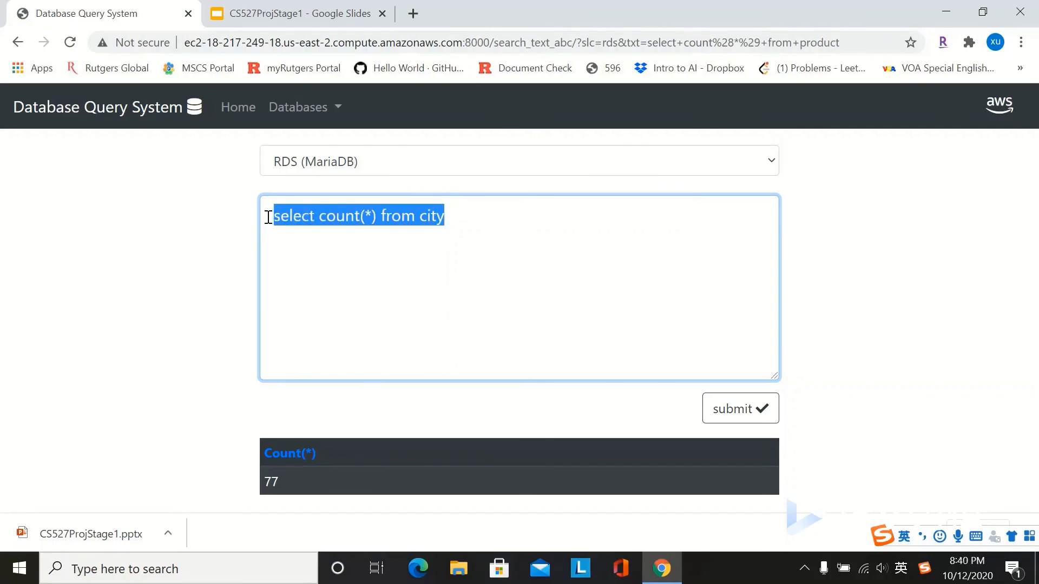
Step: Count the city table (70 rows), then reuse the query to count customer (89 rows)
click(731, 410)
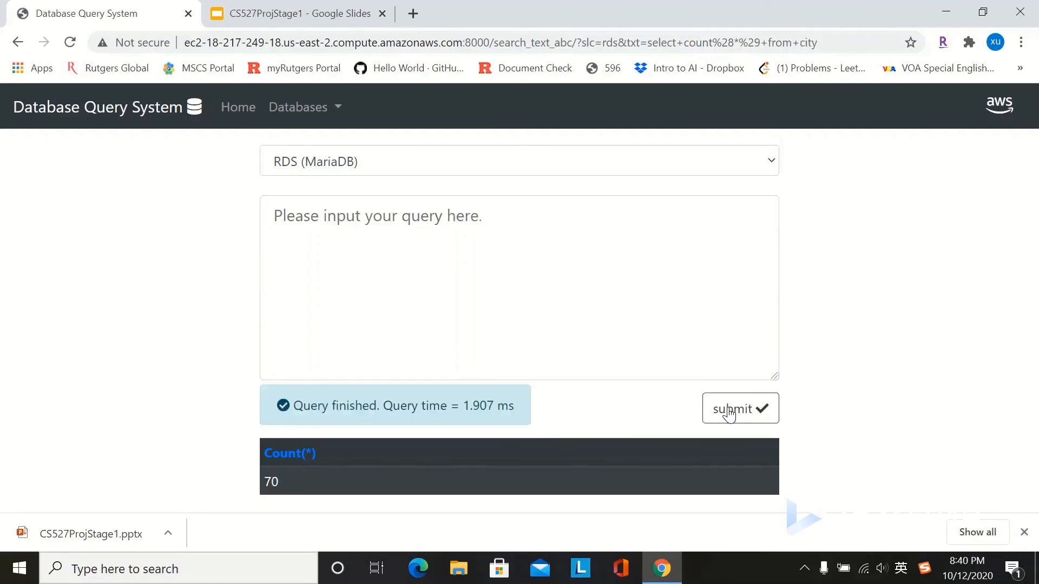
click(477, 221)
key(ctrl+v)
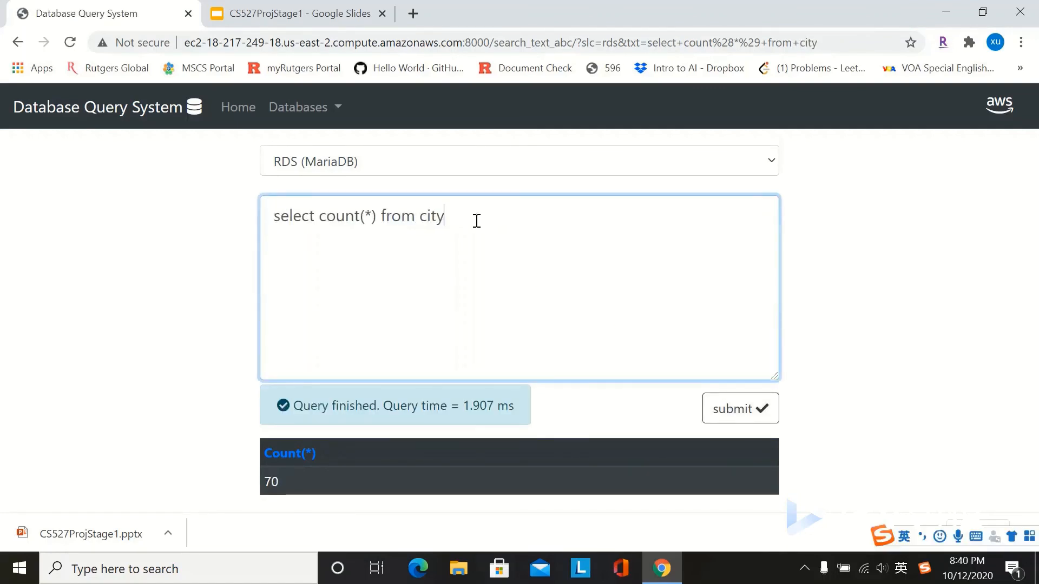
key(BackSpace)
key(BackSpace)
key(BackSpace)
key(BackSpace)
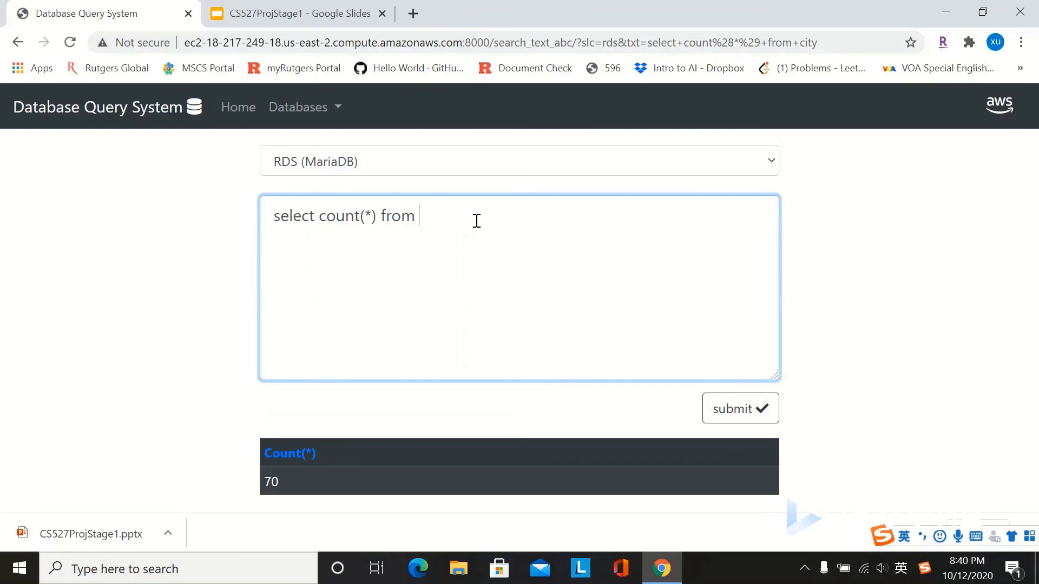
text(customer)
click(749, 416)
Step: Run select count(*) from order_Product, returning 2155 rows
click(447, 219)
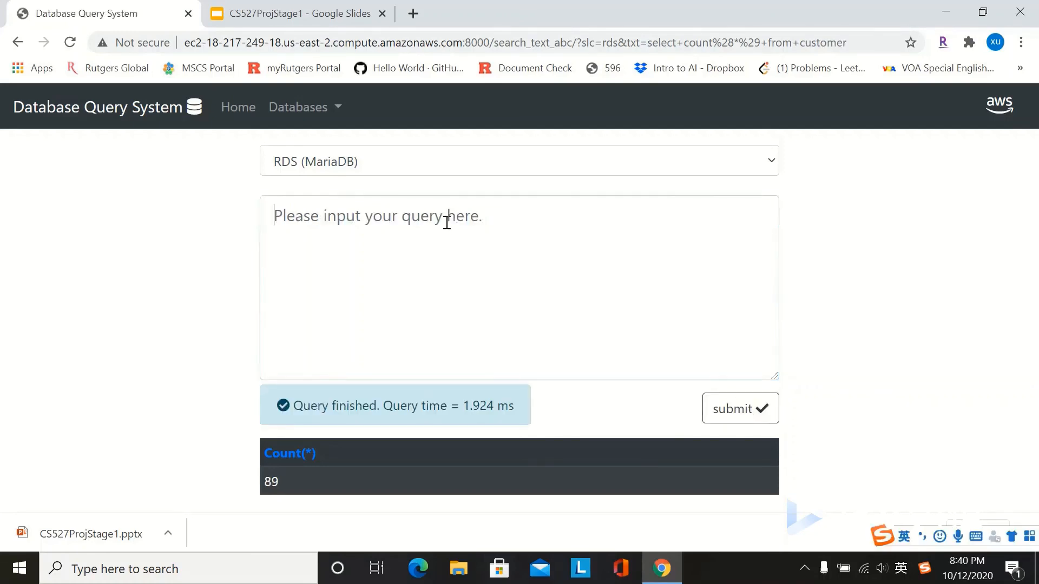
key(ctrl+v)
key(BackSpace)
key(BackSpace)
key(BackSpace)
key(BackSpace)
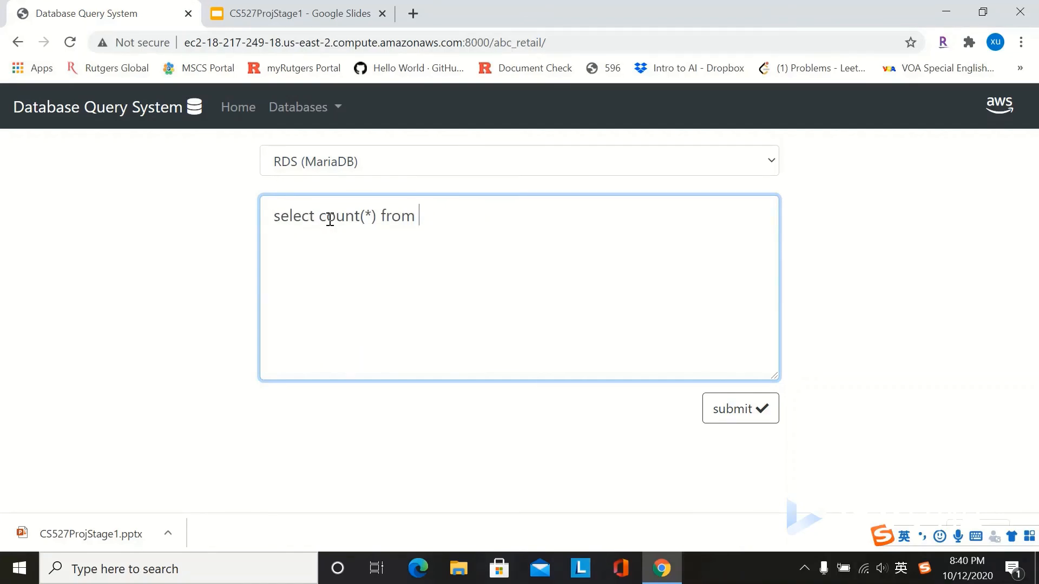
text(order_Product)
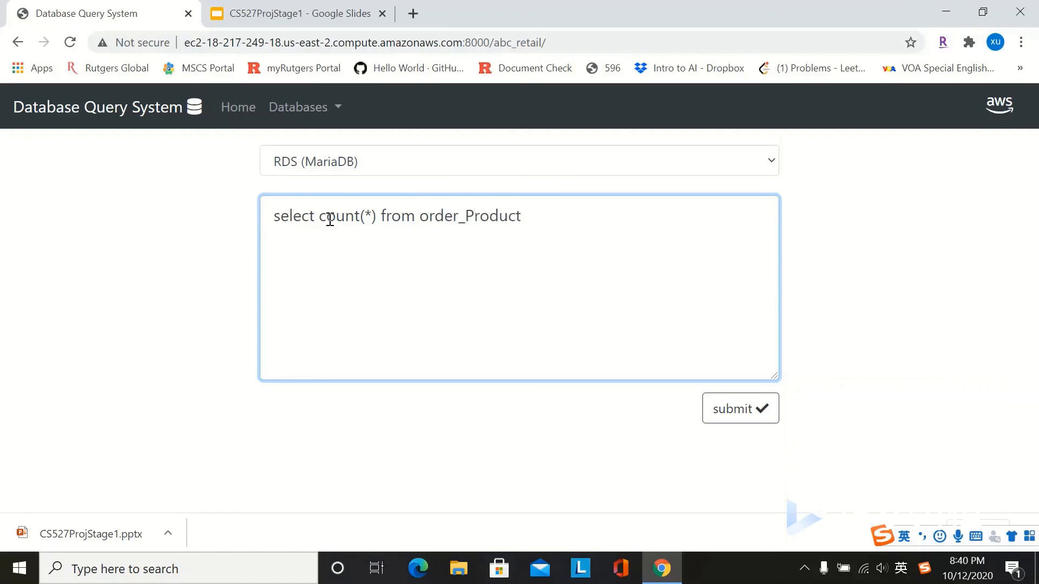
click(741, 410)
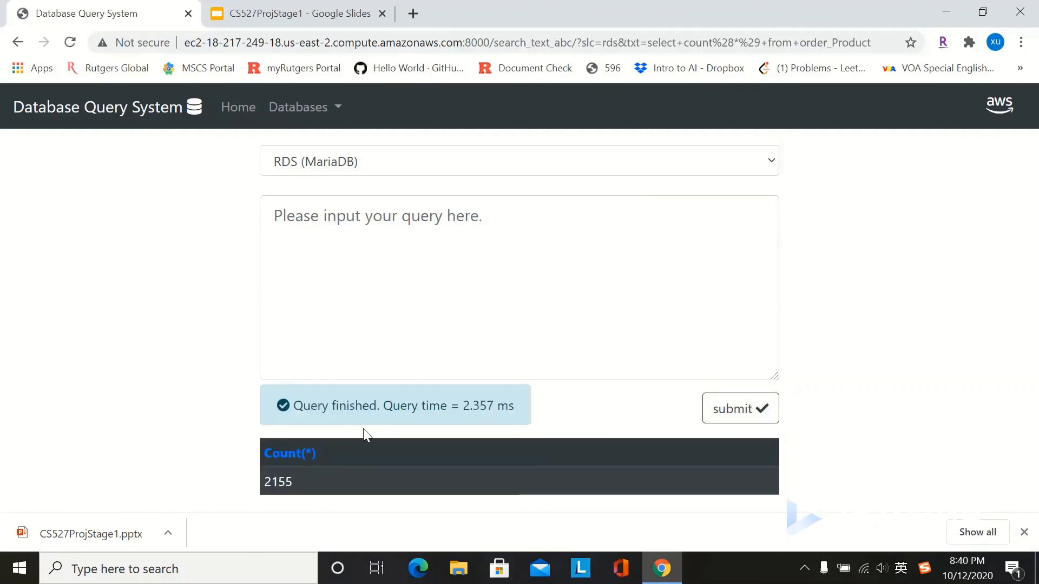
Step: Run select count(*) from `order`, returning 830 rows
click(295, 215)
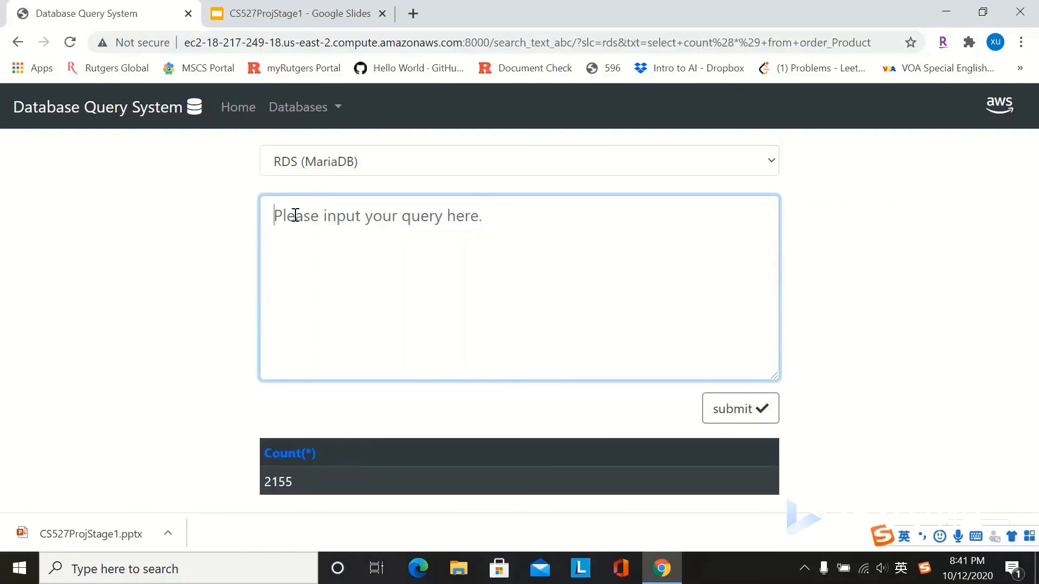
key(ctrl+v)
key(BackSpace)
key(BackSpace)
key(BackSpace)
key(BackSpace)
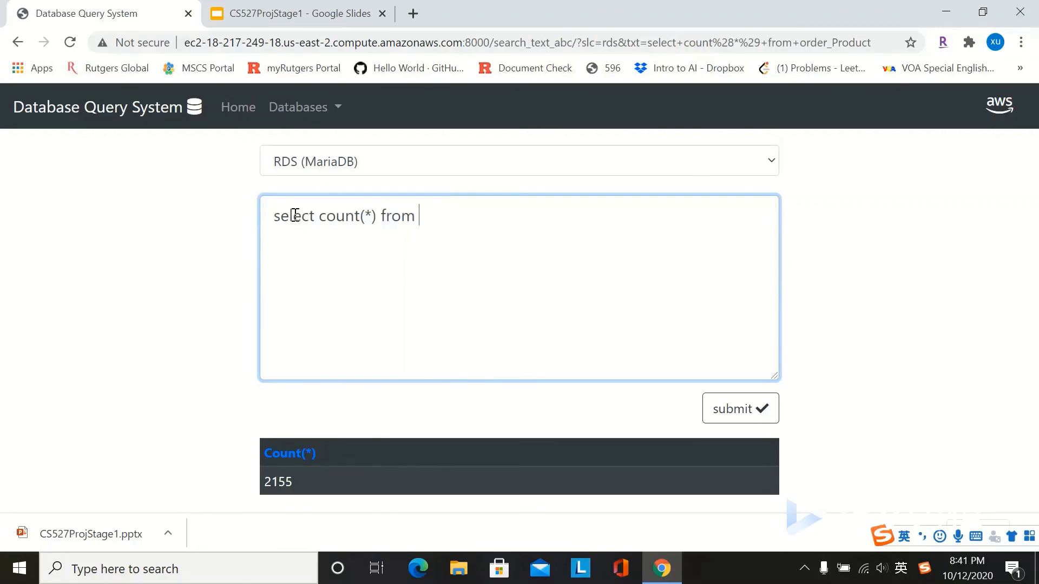
text(``)
text(ordr)
key(BackSpace)
text(er)
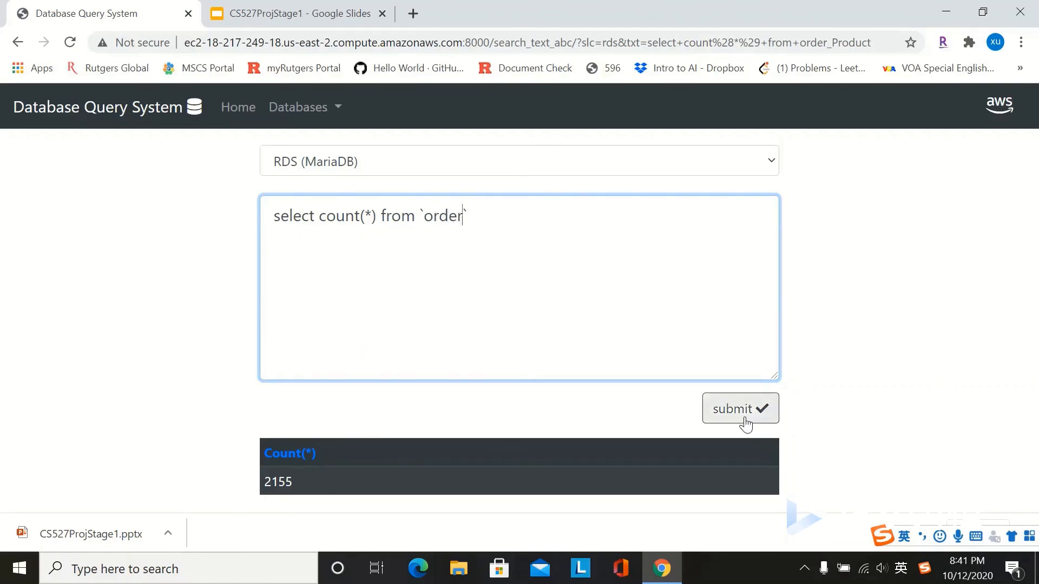
click(744, 420)
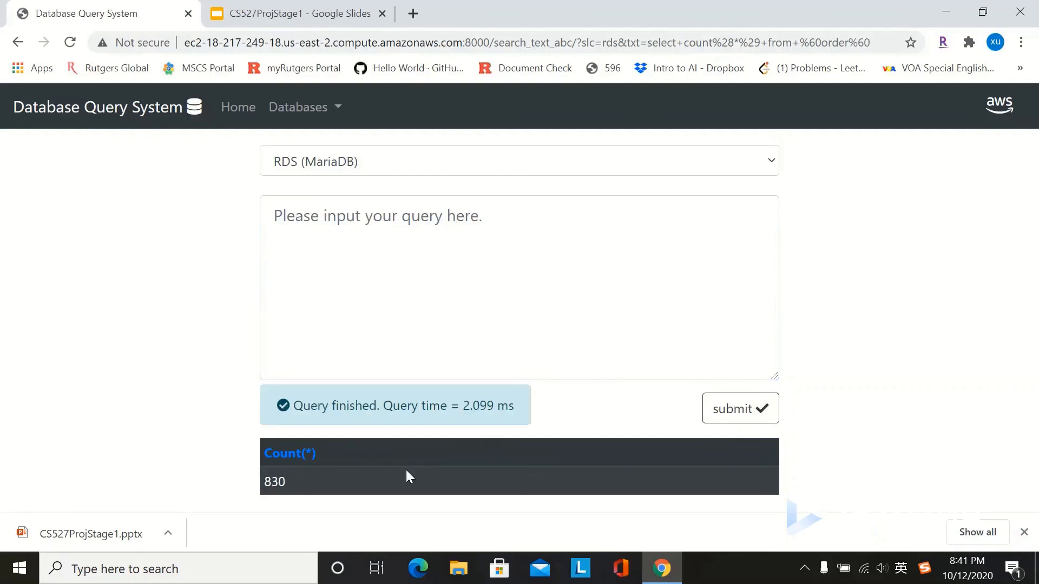
Step: Count the staff table (9 rows) and stop the screen recording
click(343, 214)
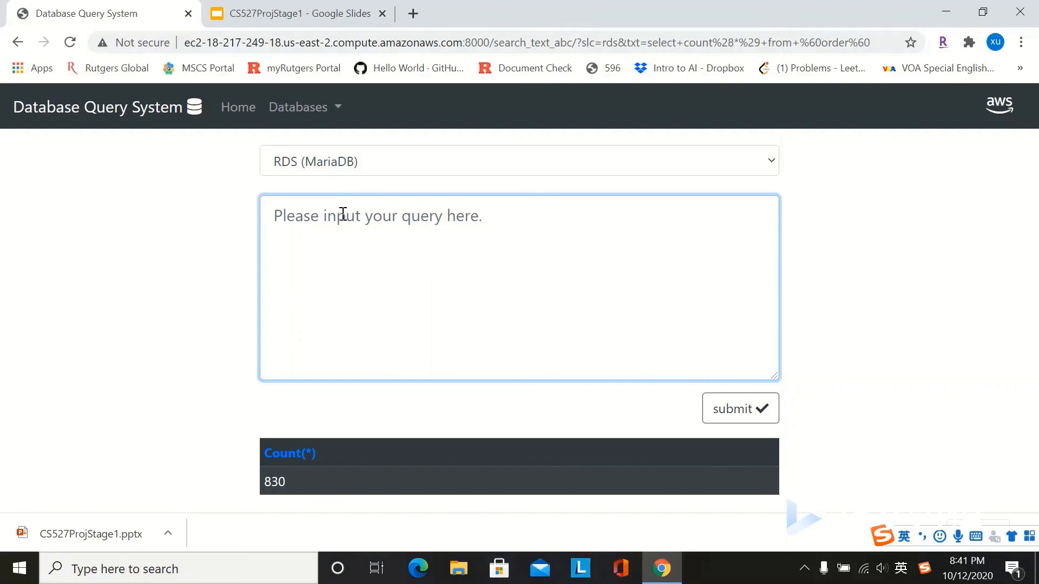
text(select count(*) from city)
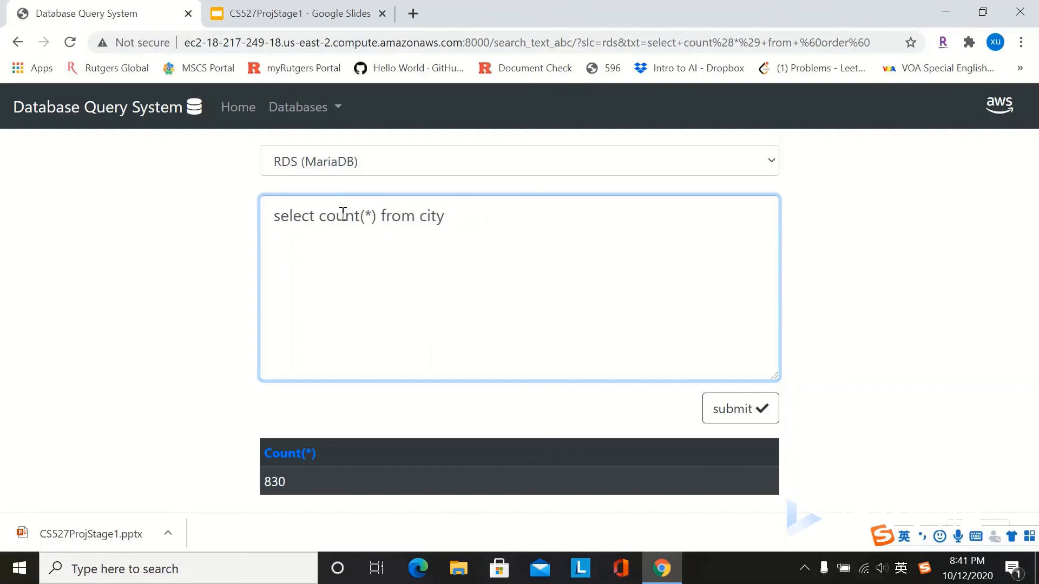
key(BackSpace)
key(BackSpace)
key(BackSpace)
key(BackSpace)
text(staff)
click(753, 420)
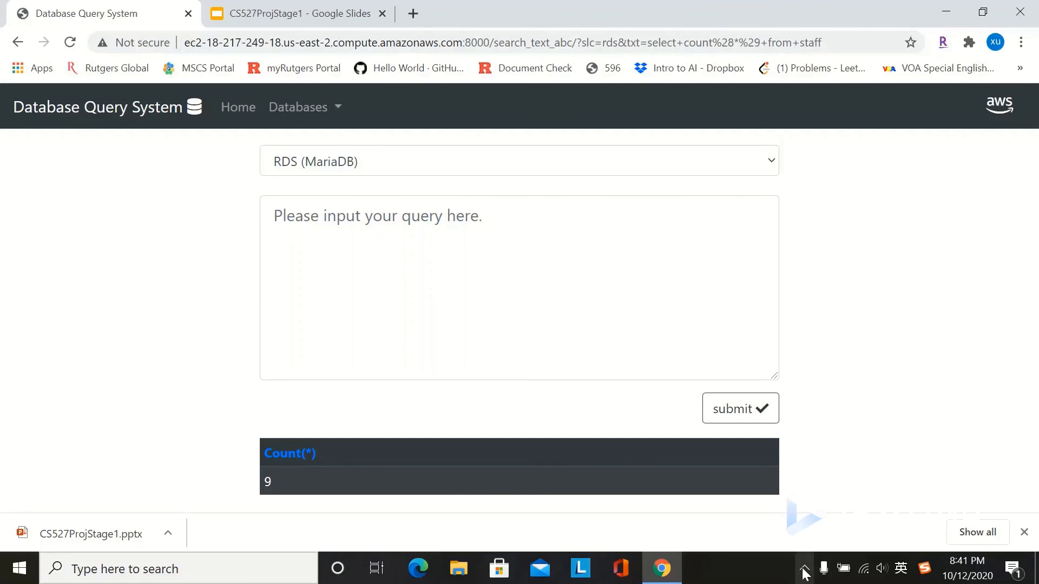
click(804, 568)
click(803, 518)
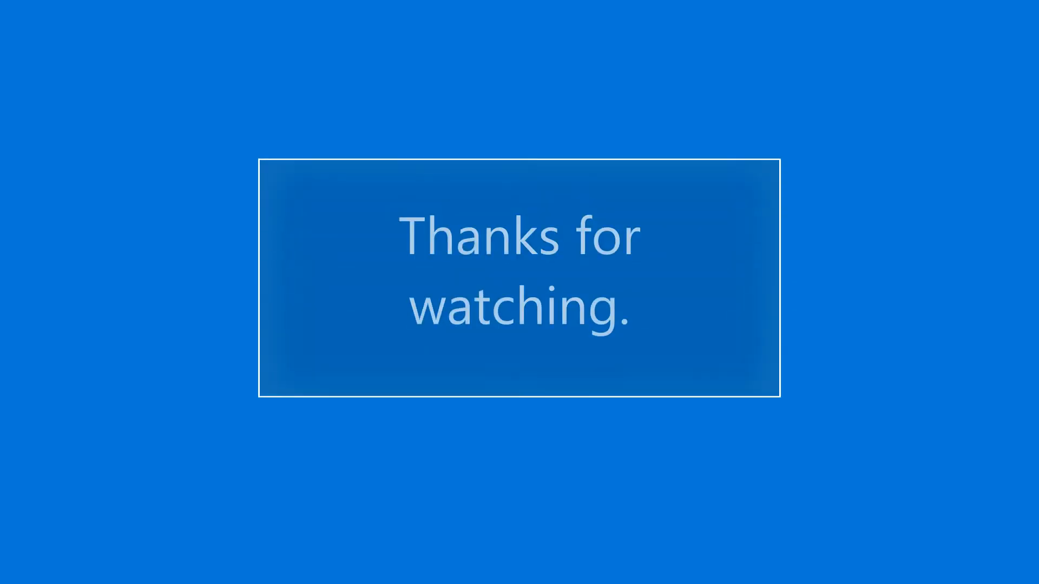